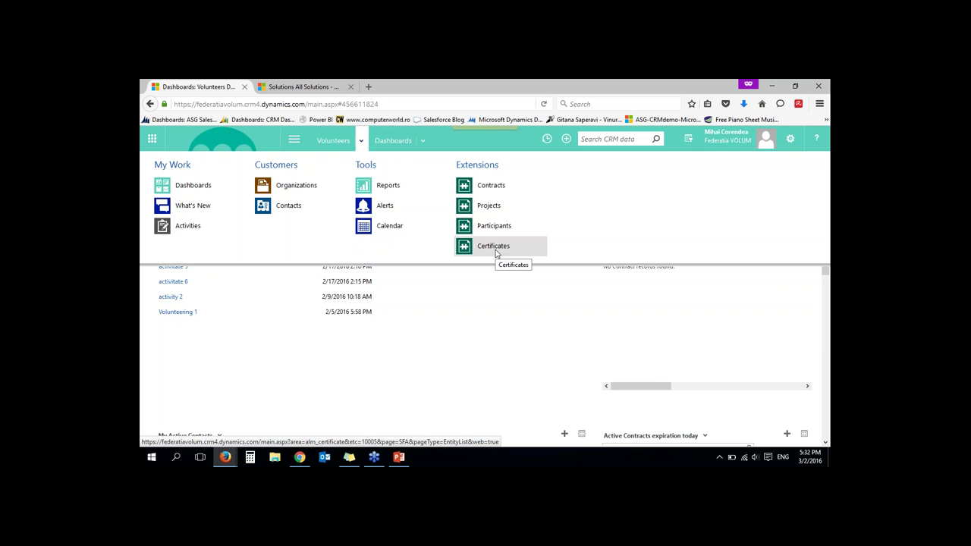
Open the Active Contacts list and close the chart designer shown beside it
left_click(295, 209)
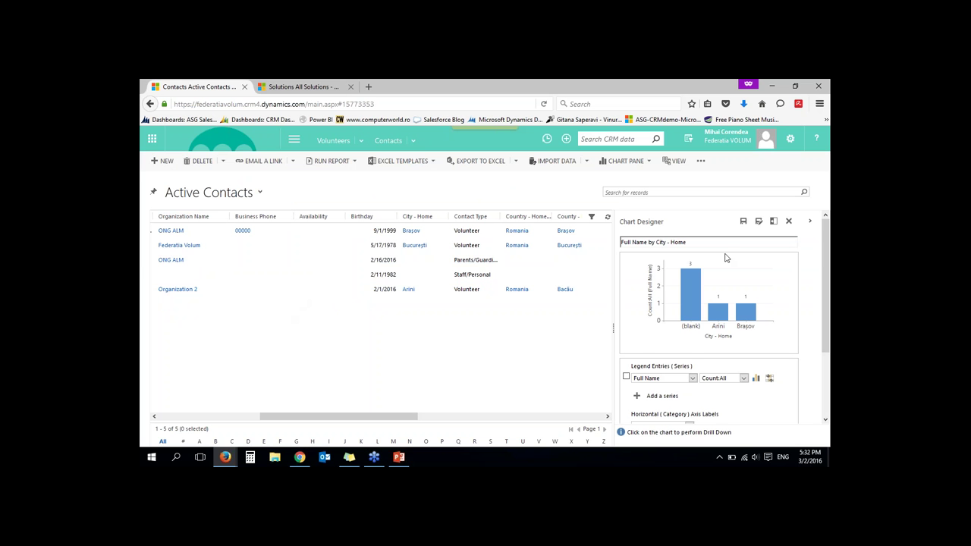
left_click(789, 222)
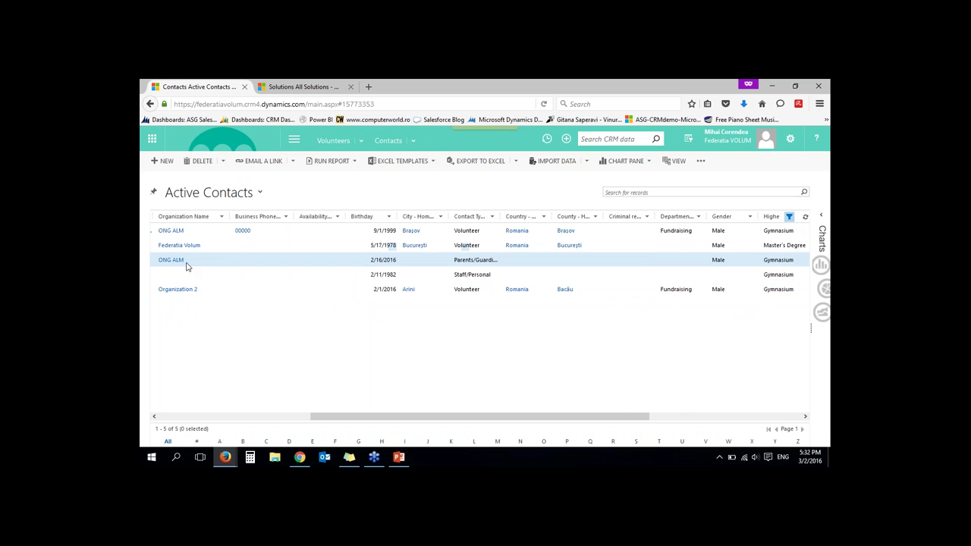
left_click(244, 194)
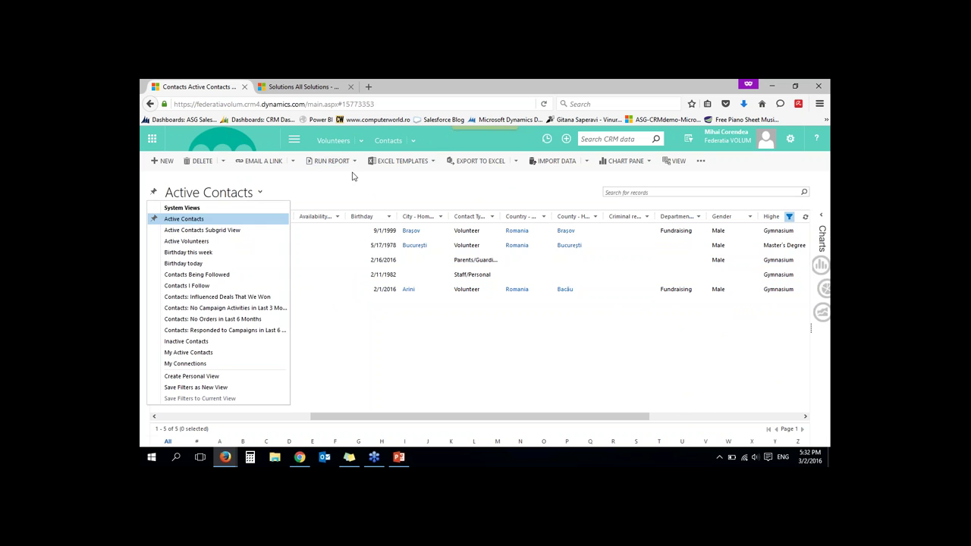
left_click(334, 319)
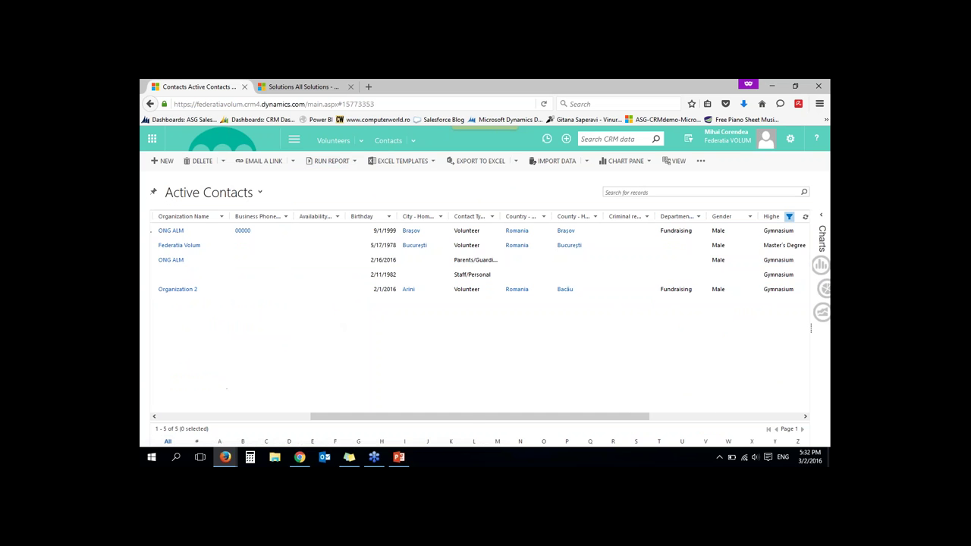
Narrow the Full Name column and widen the Contact Type column in the Active Contacts list
left_click_drag(460, 416, 265, 386)
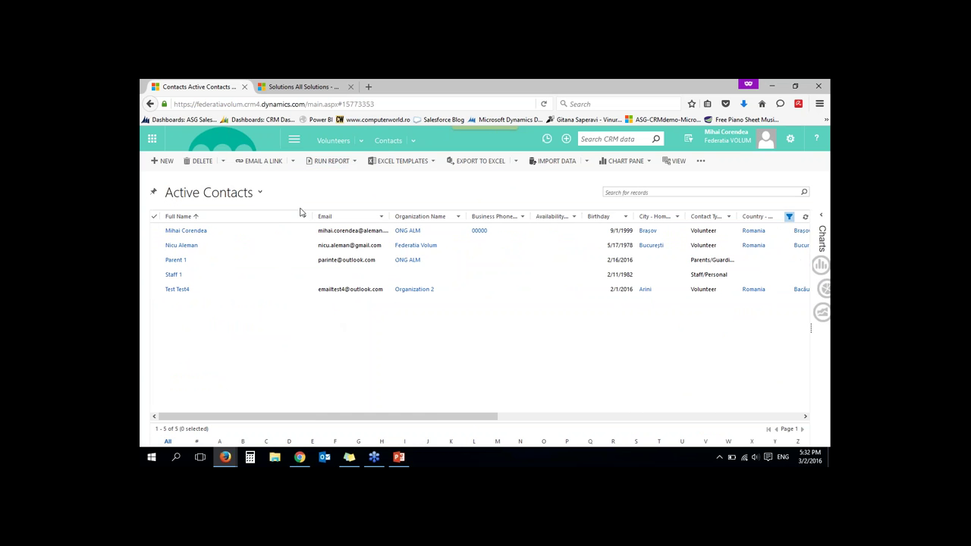
left_click_drag(312, 216, 239, 217)
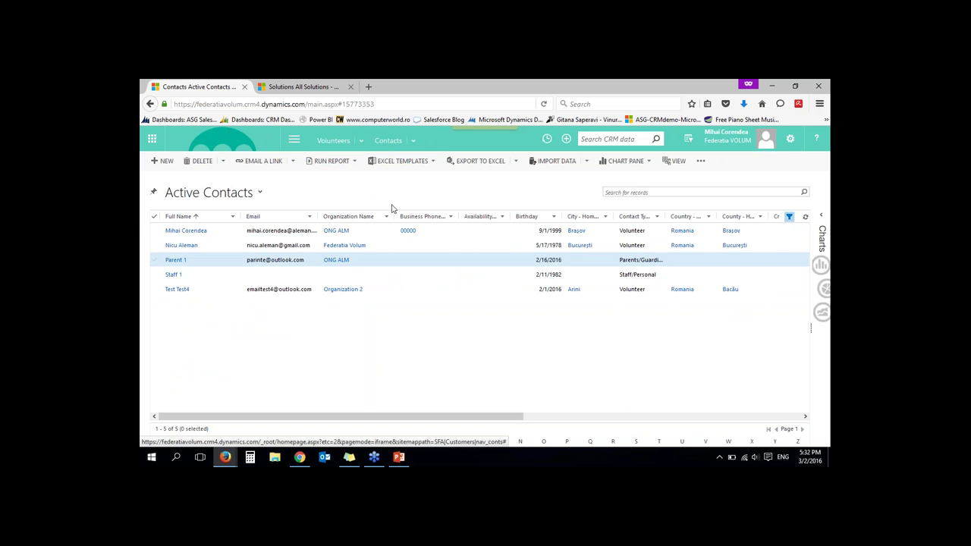
left_click_drag(422, 416, 483, 418)
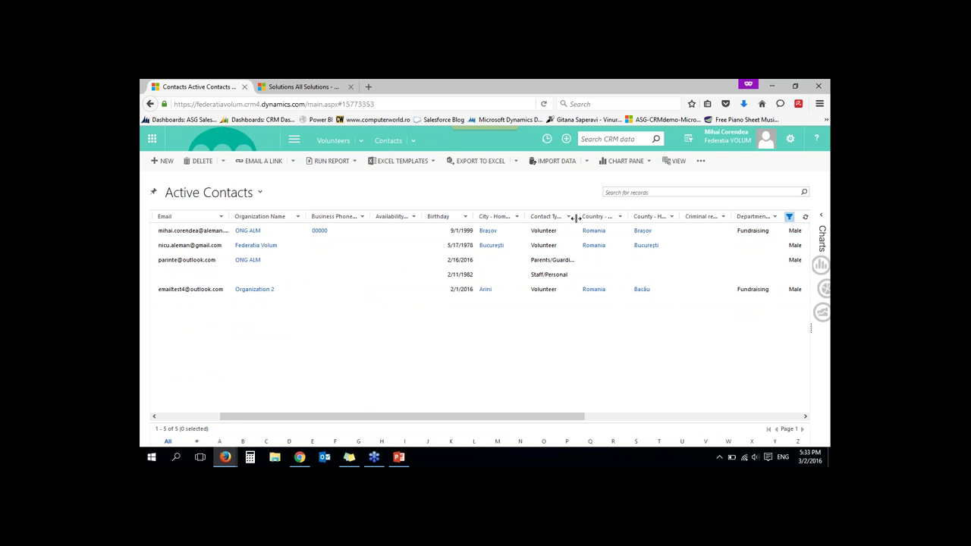
left_click_drag(577, 218, 607, 219)
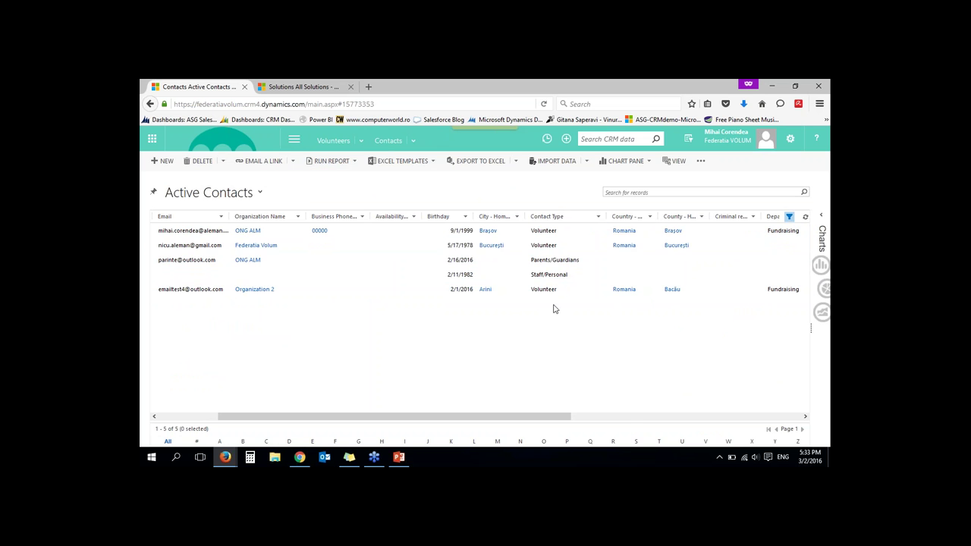
Widen the Criminal record column and review the remaining columns of the contact list
scroll(569, 425, "right", 3)
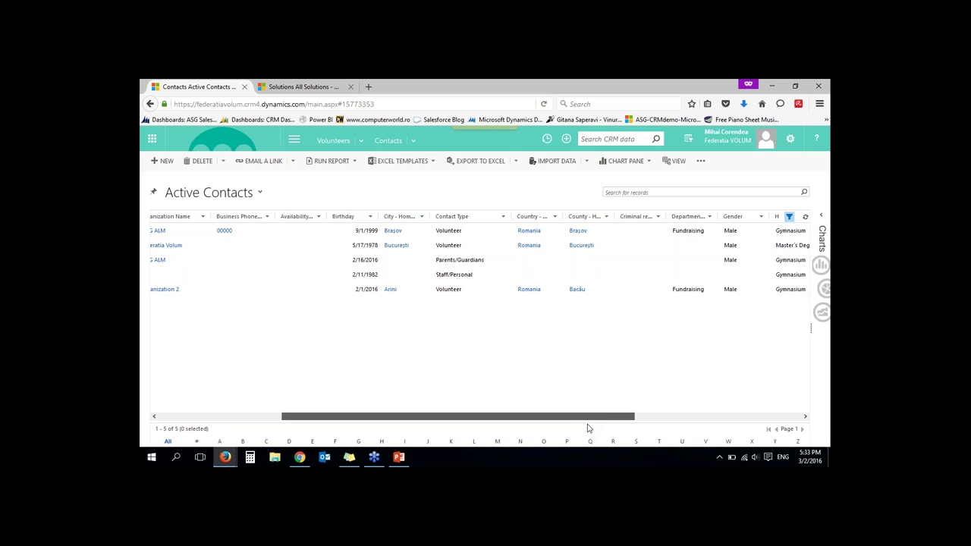
left_click_drag(588, 428, 655, 425)
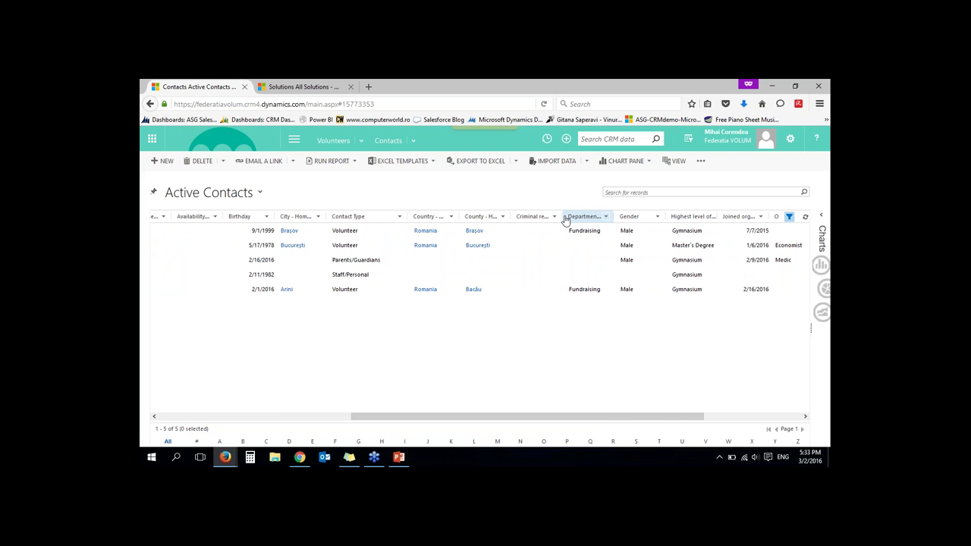
left_click_drag(564, 216, 595, 219)
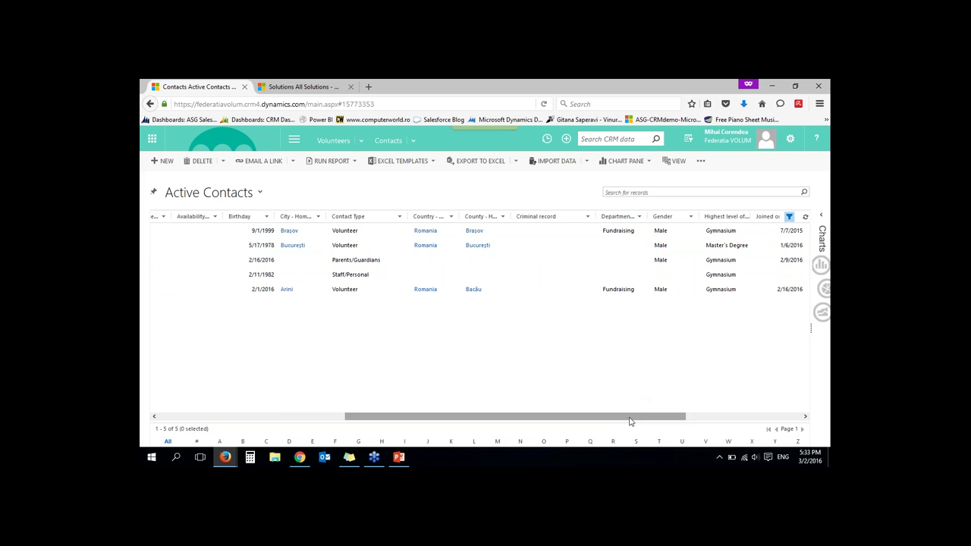
left_click_drag(630, 423, 728, 419)
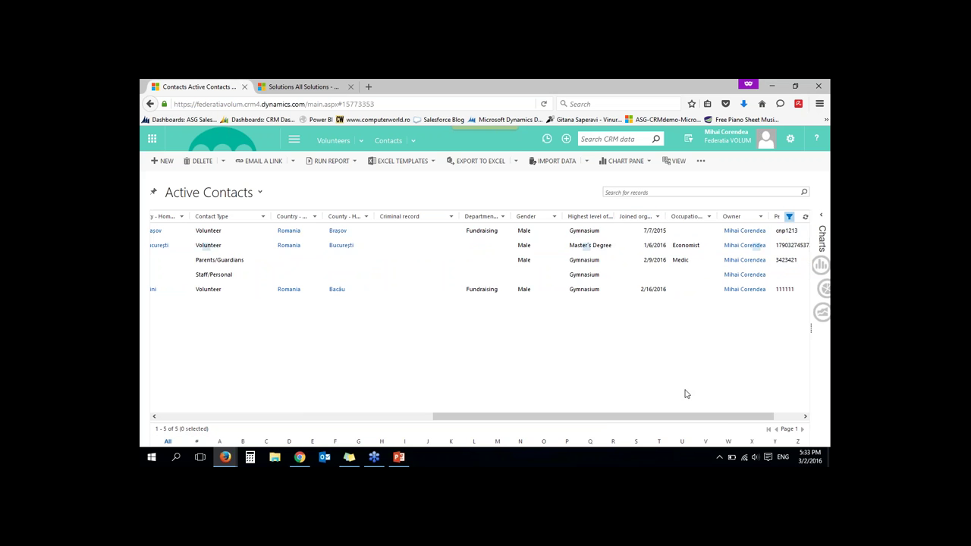
left_click_drag(575, 417, 300, 417)
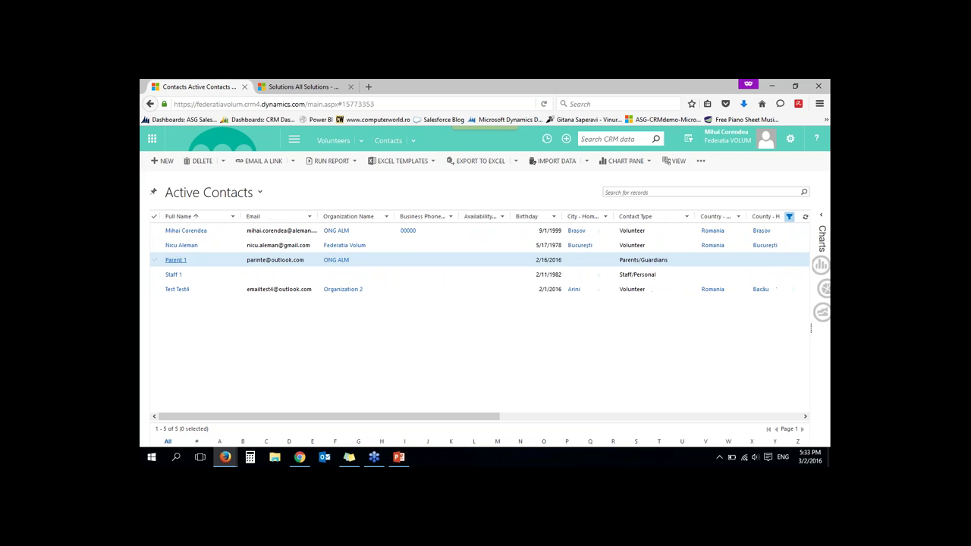
Open the volunteer contact belonging to Federatia Volum and set the Department to Financial
left_click(194, 246)
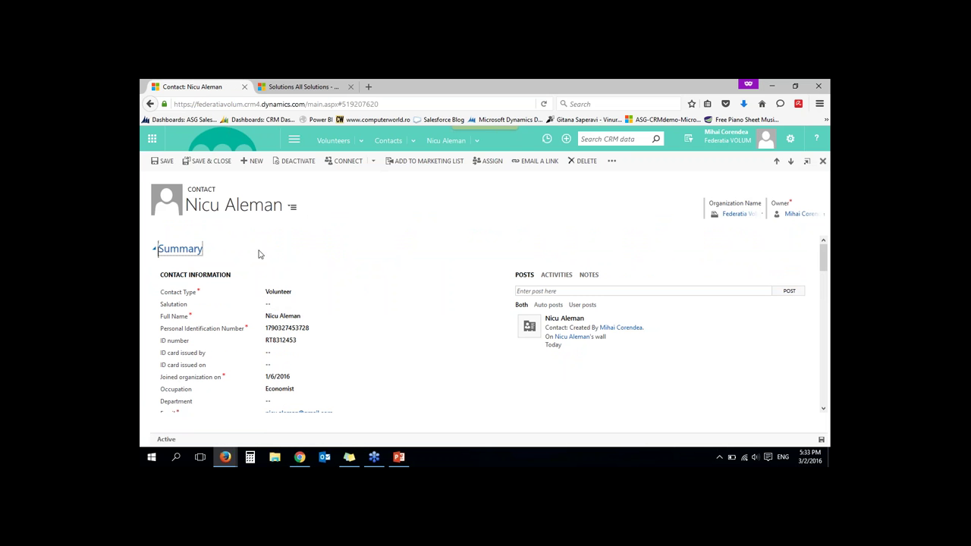
left_click(321, 306)
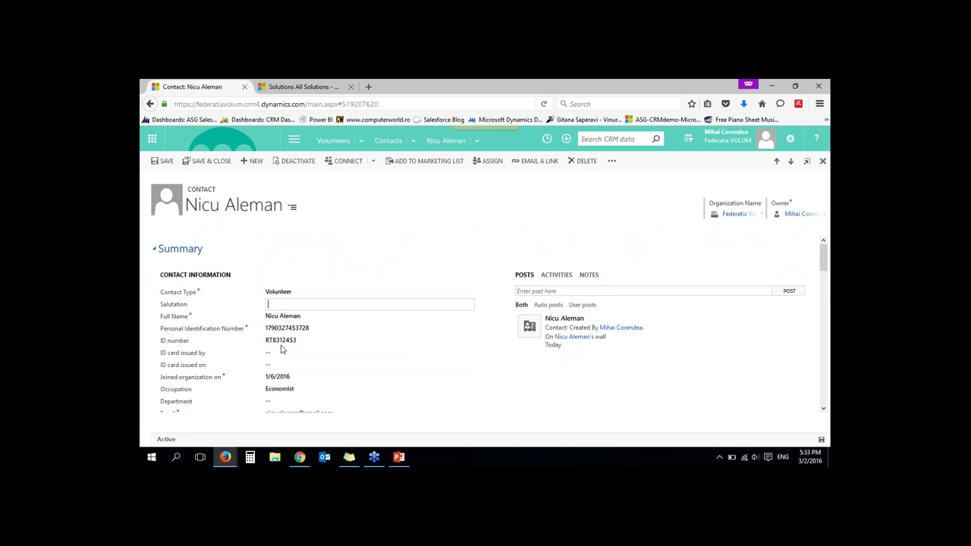
scroll(232, 340, "down", 1)
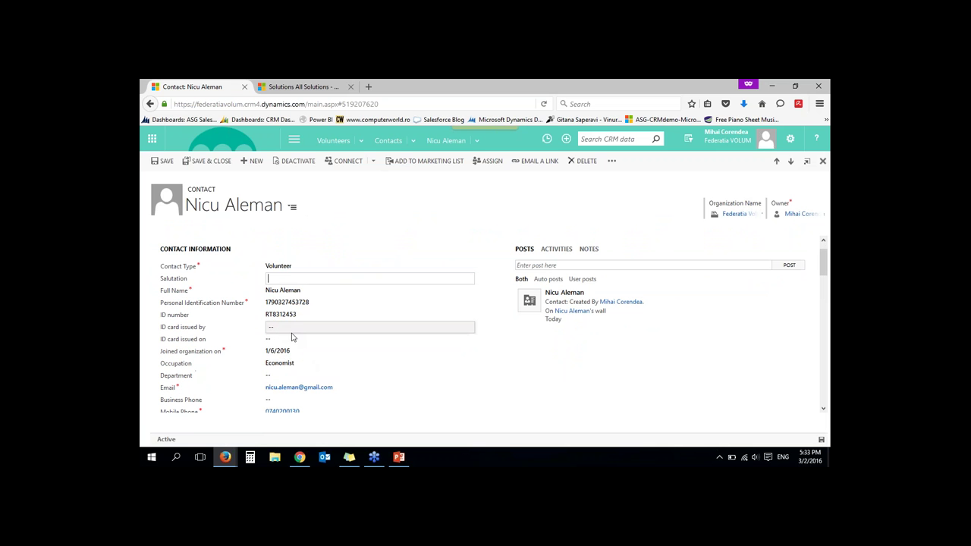
scroll(342, 360, "down", 2)
left_click(340, 325)
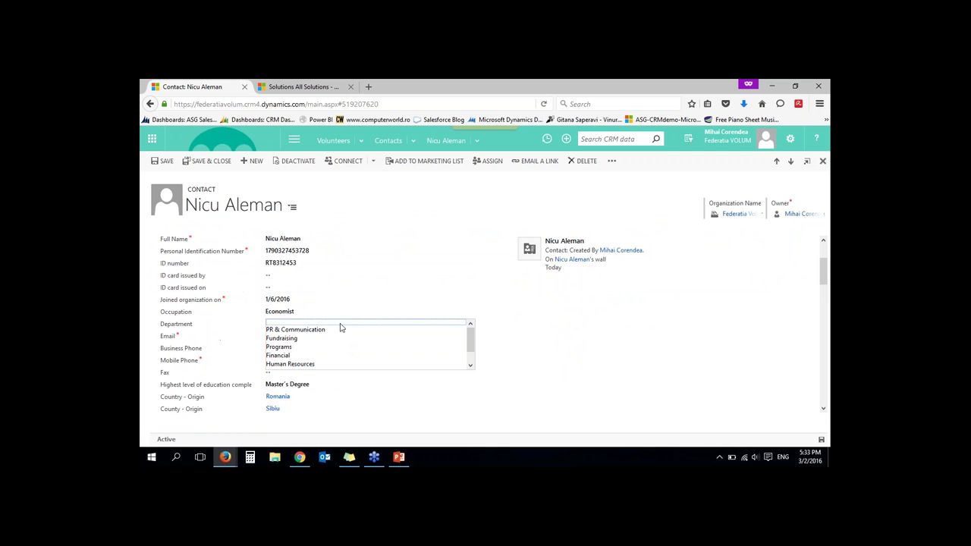
scroll(321, 356, "down", 1)
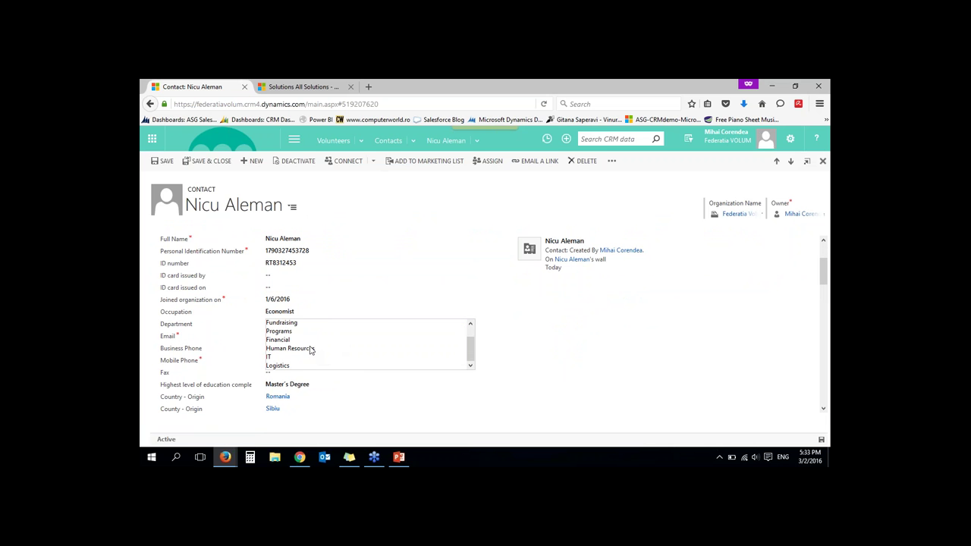
left_click(286, 340)
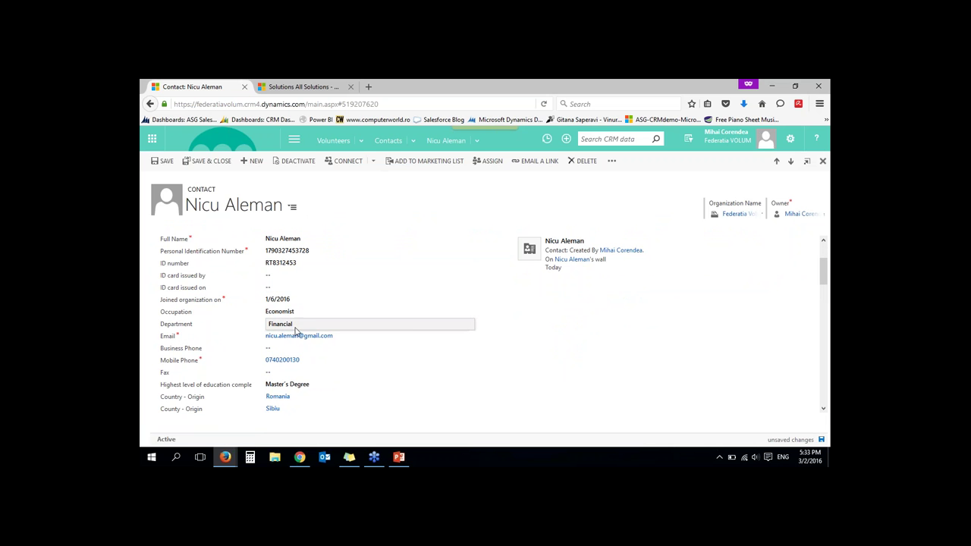
left_click(336, 333)
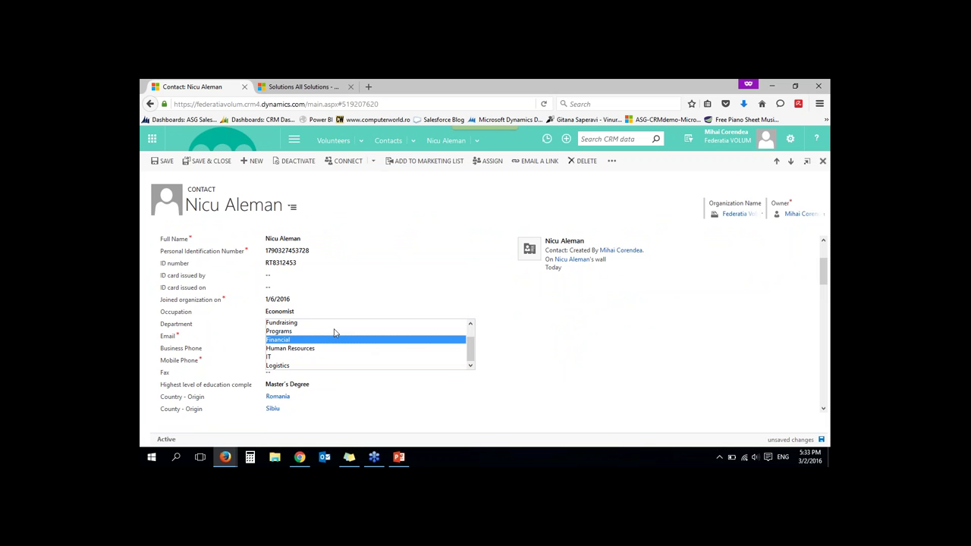
left_click(282, 341)
Review the contact's location fields, project participation and organization details down to the Learning Outcomes section
scroll(216, 370, "down", 1)
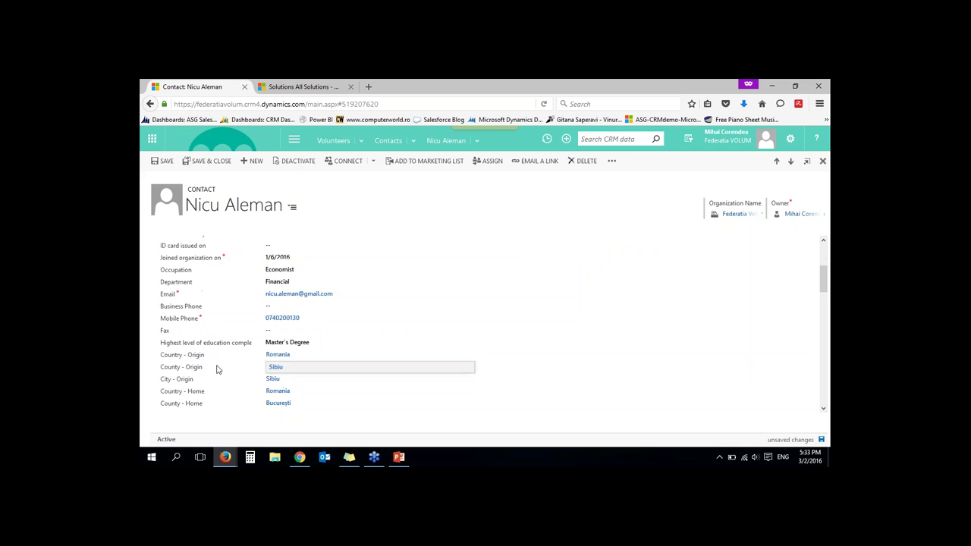
scroll(349, 370, "down", 2)
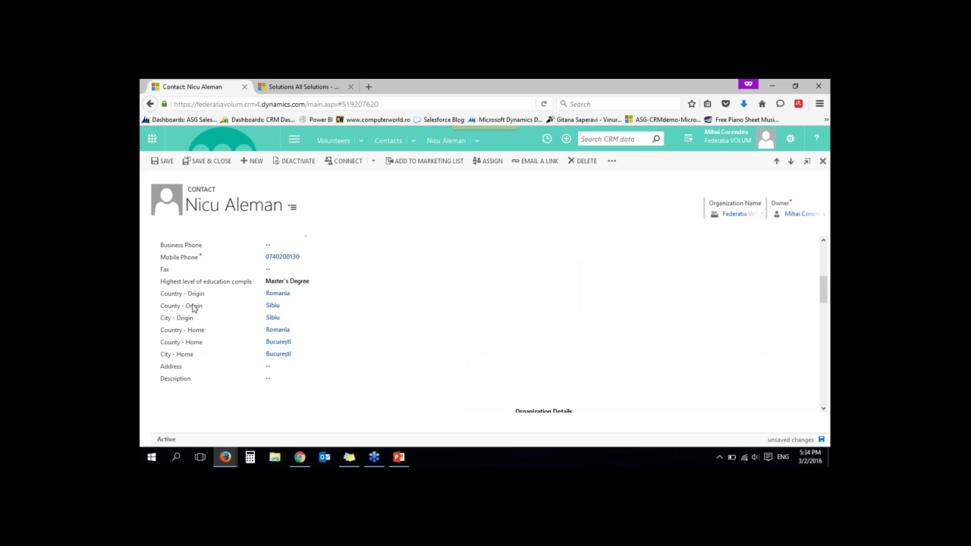
scroll(191, 334, "down", 3)
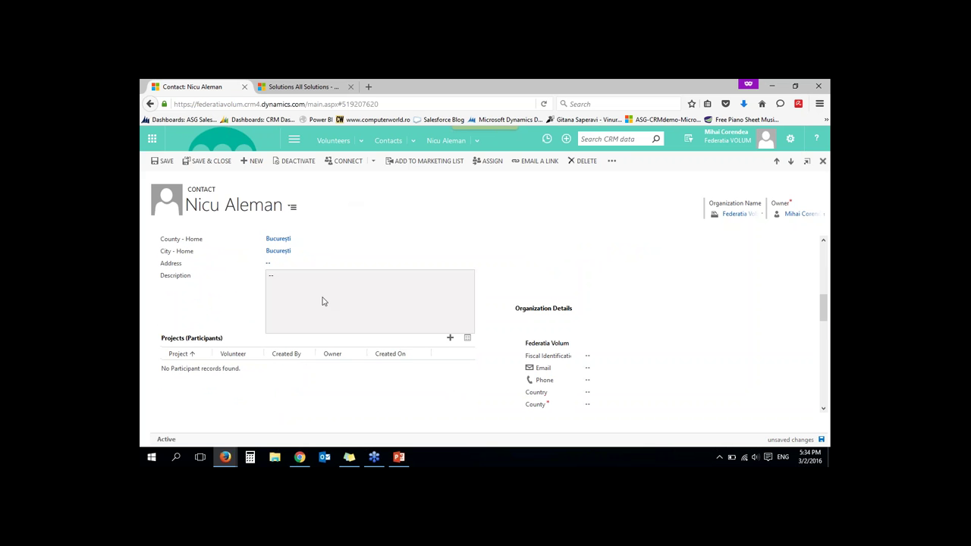
scroll(214, 299, "down", 1)
scroll(214, 299, "down", 1)
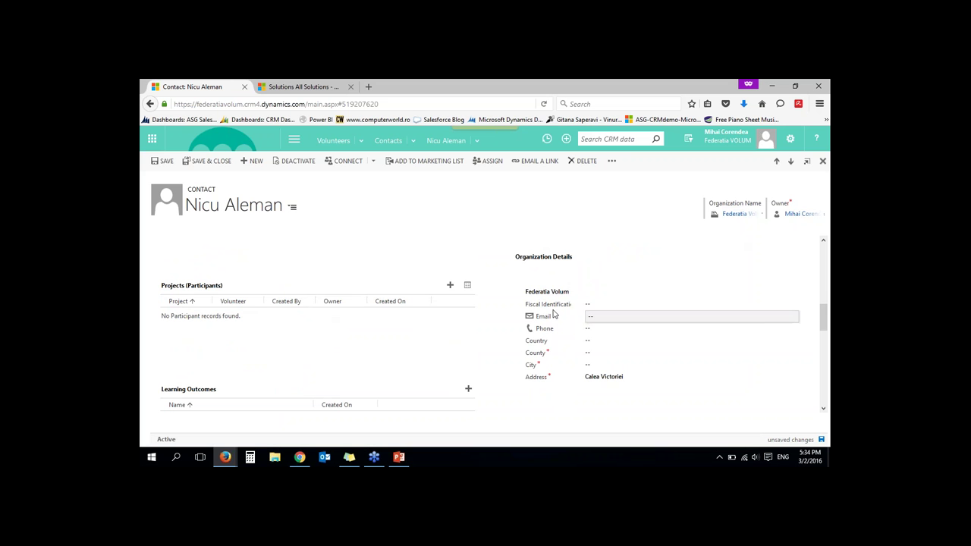
scroll(375, 364, "down", 2)
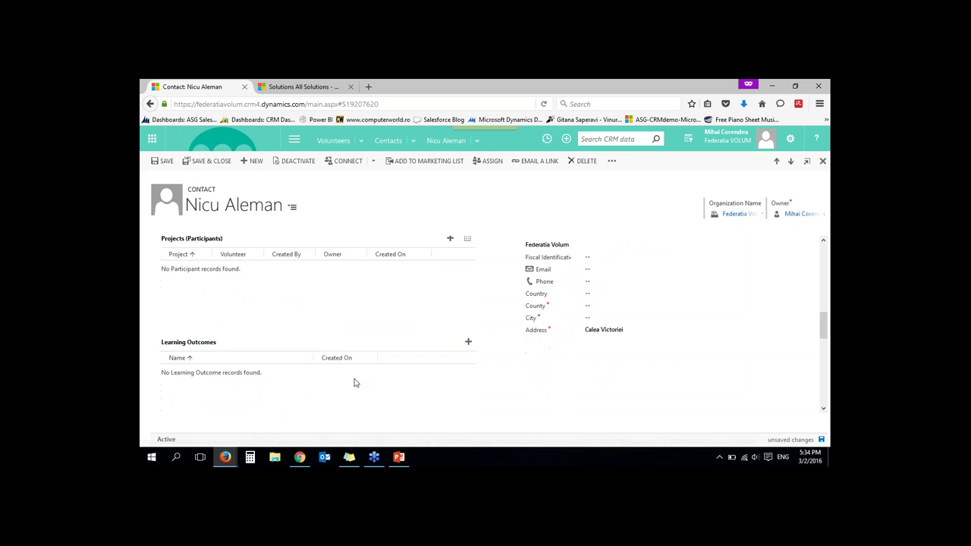
scroll(354, 383, "down", 2)
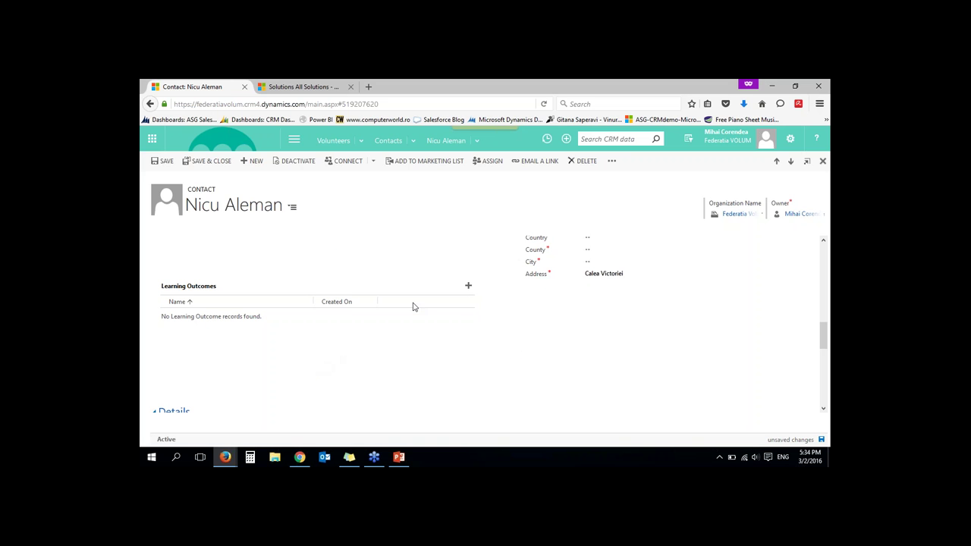
Add Digital competence and Communication skills to the contact's Learning Outcomes
left_click(469, 286)
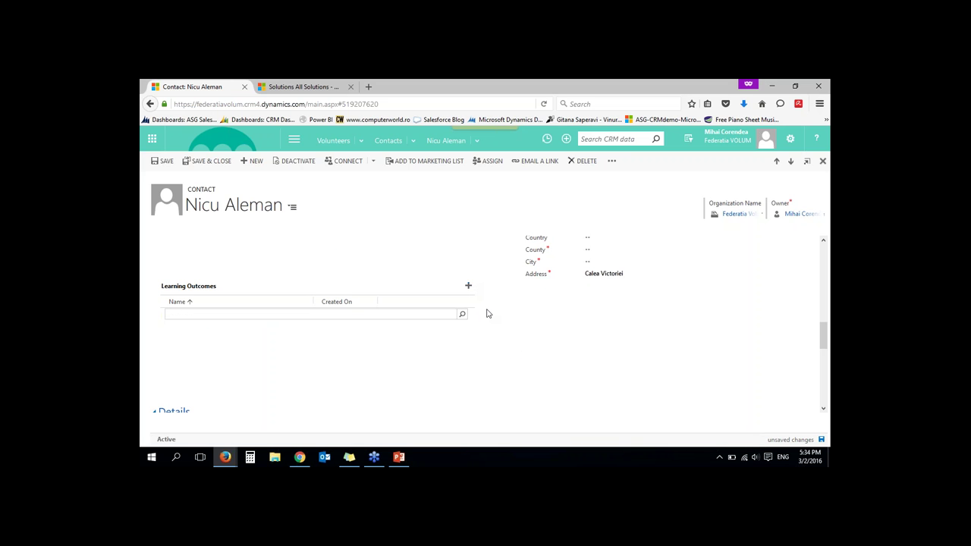
left_click(465, 317)
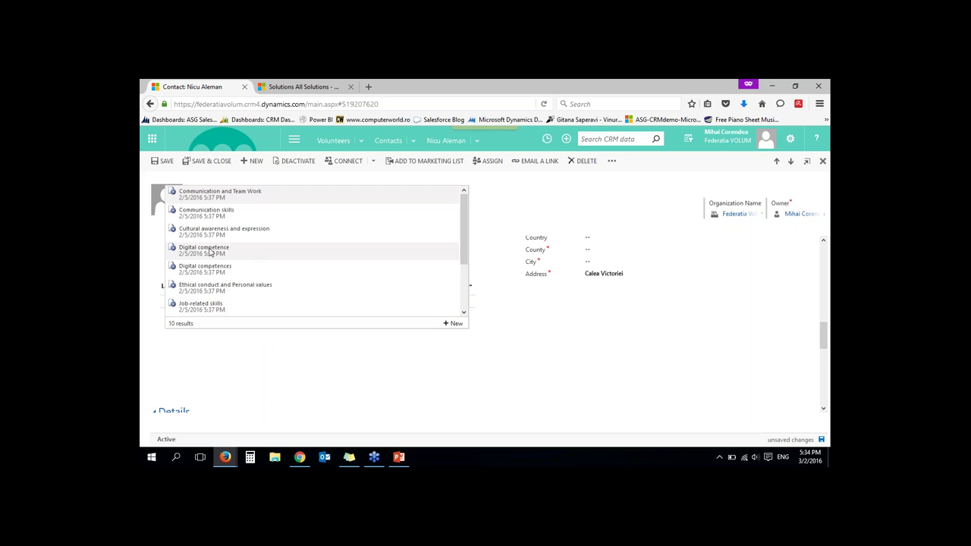
left_click(336, 376)
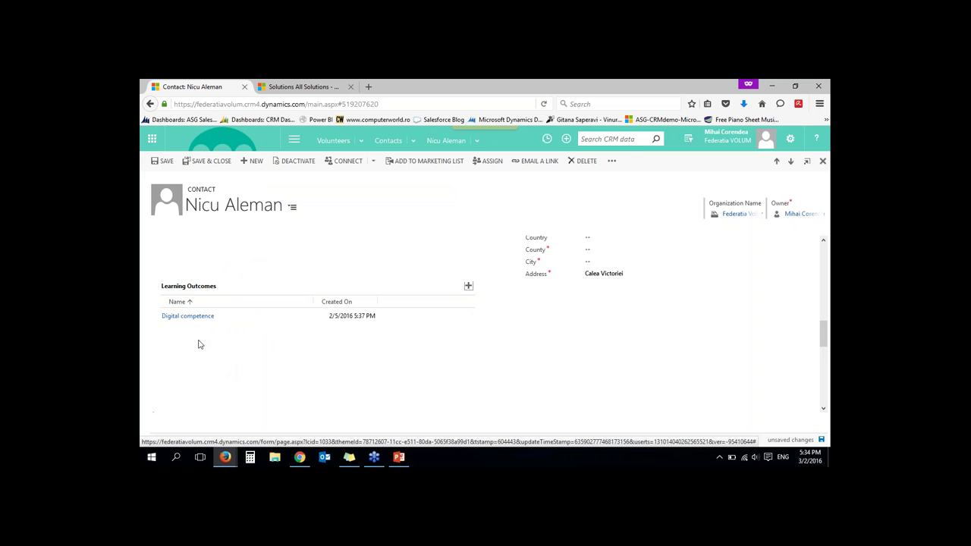
left_click(468, 288)
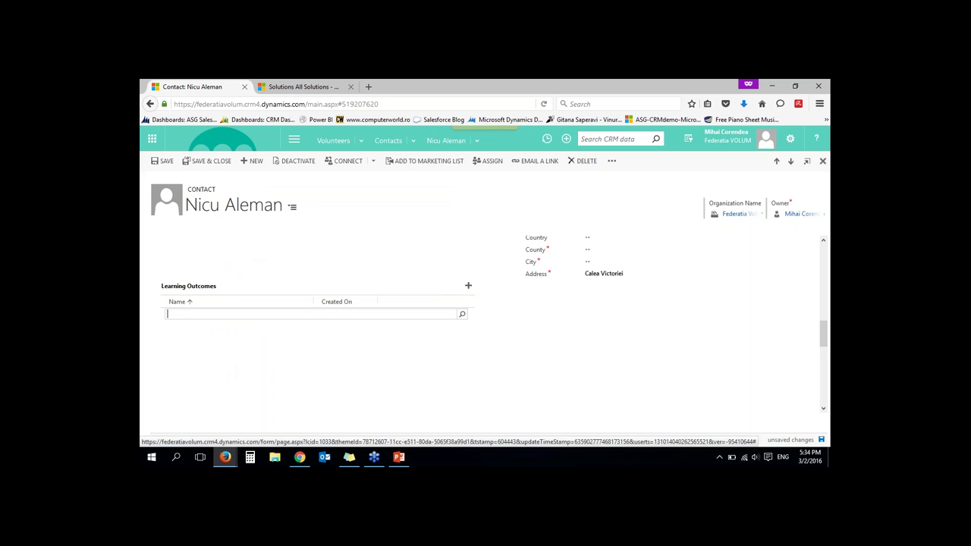
left_click(464, 317)
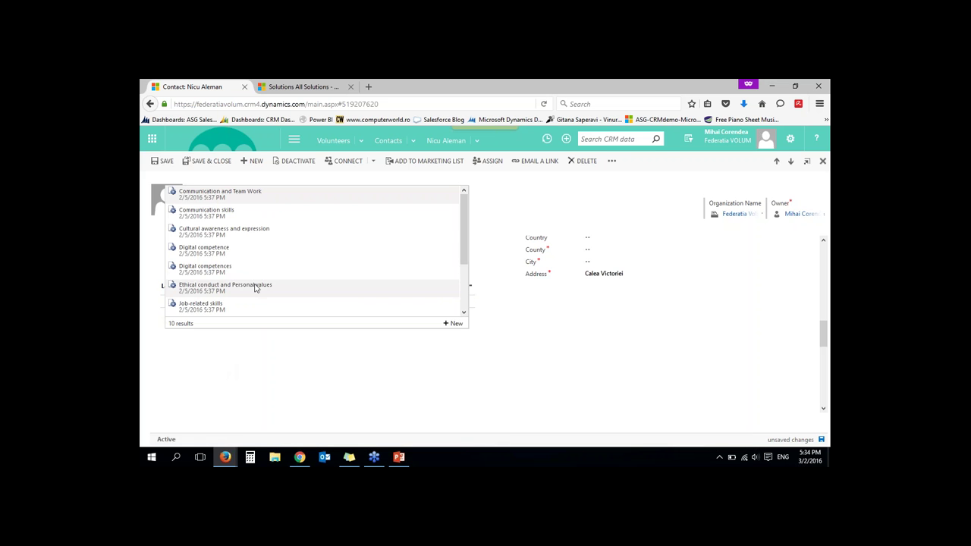
left_click(211, 232)
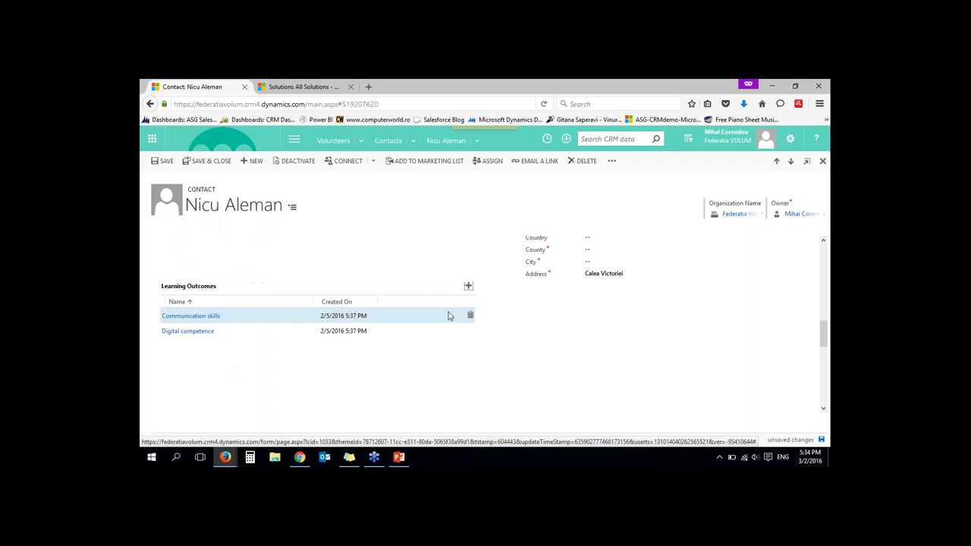
Add Learning to learn to the contact's Learning Outcomes
left_click(468, 286)
left_click(461, 314)
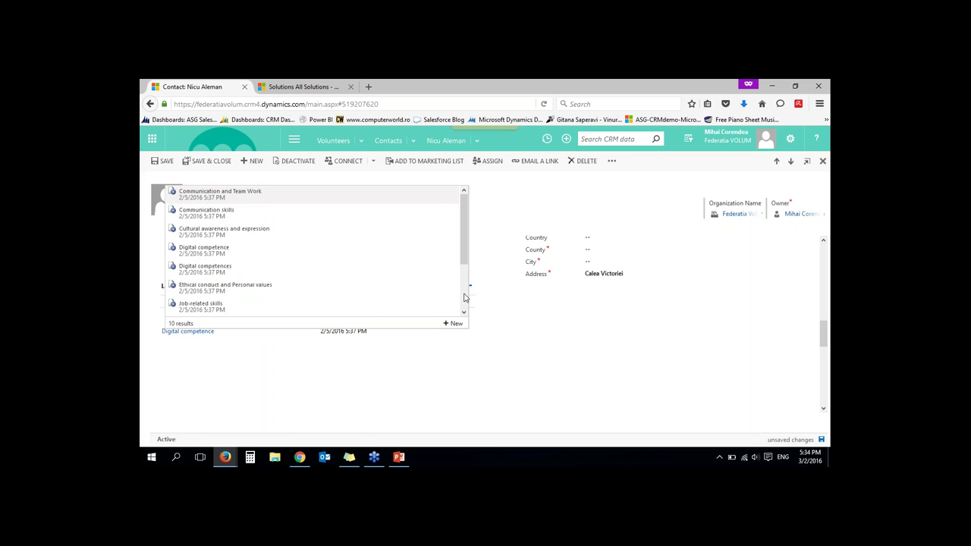
scroll(461, 283, "down", 2)
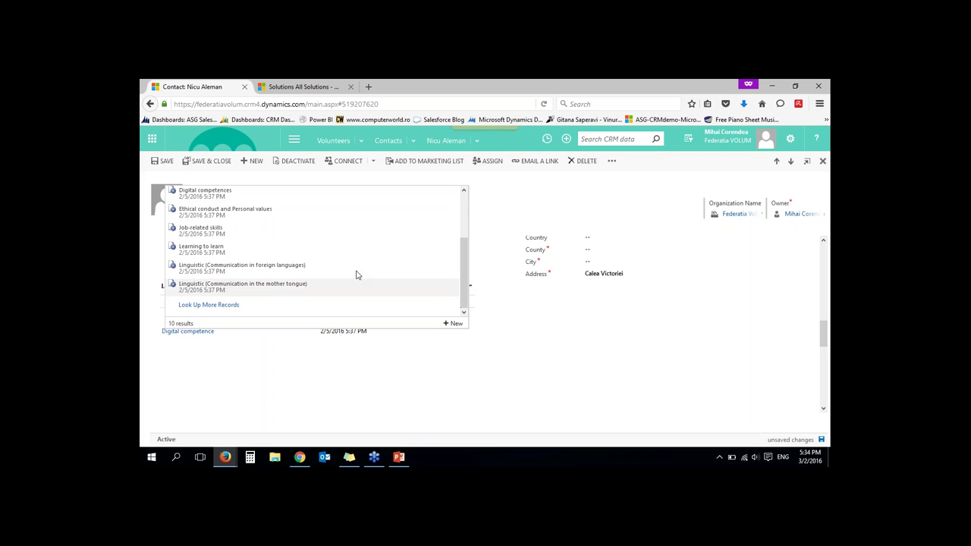
left_click(185, 248)
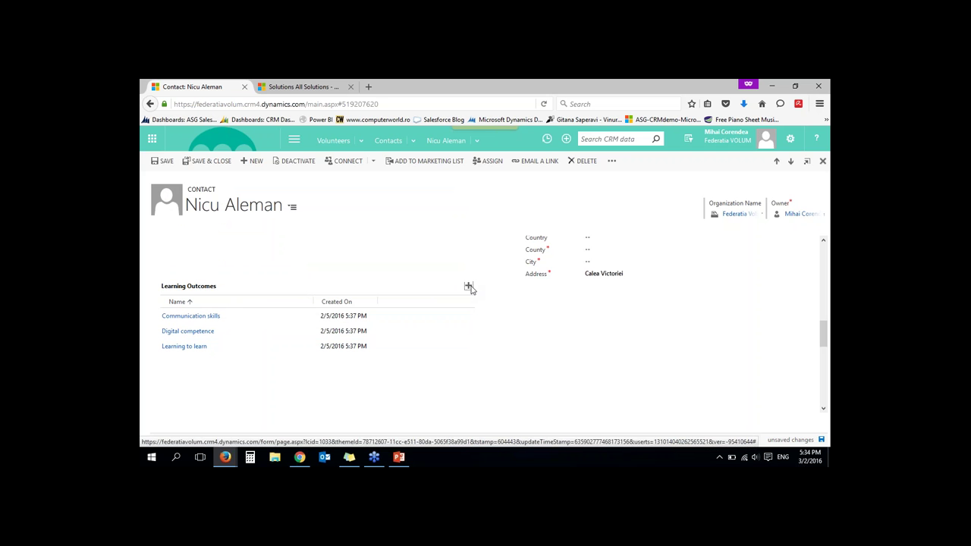
Browse the learning outcomes available for the contact without adding another one
left_click(468, 286)
left_click(460, 314)
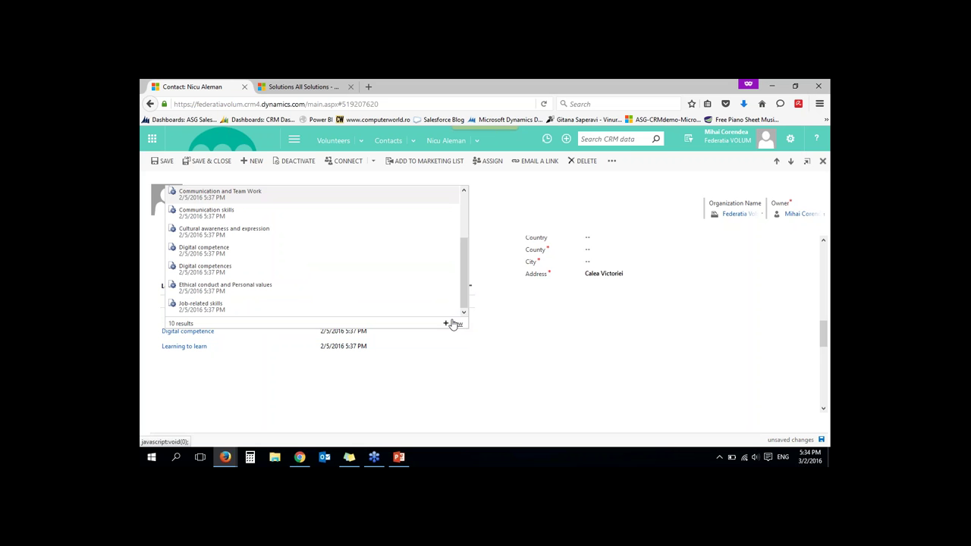
scroll(464, 295, "down", 3)
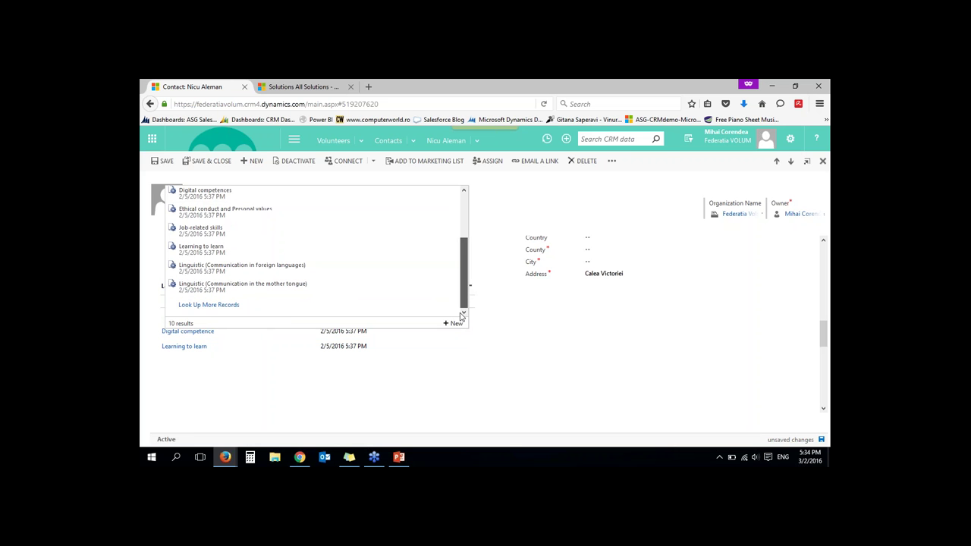
left_click(470, 363)
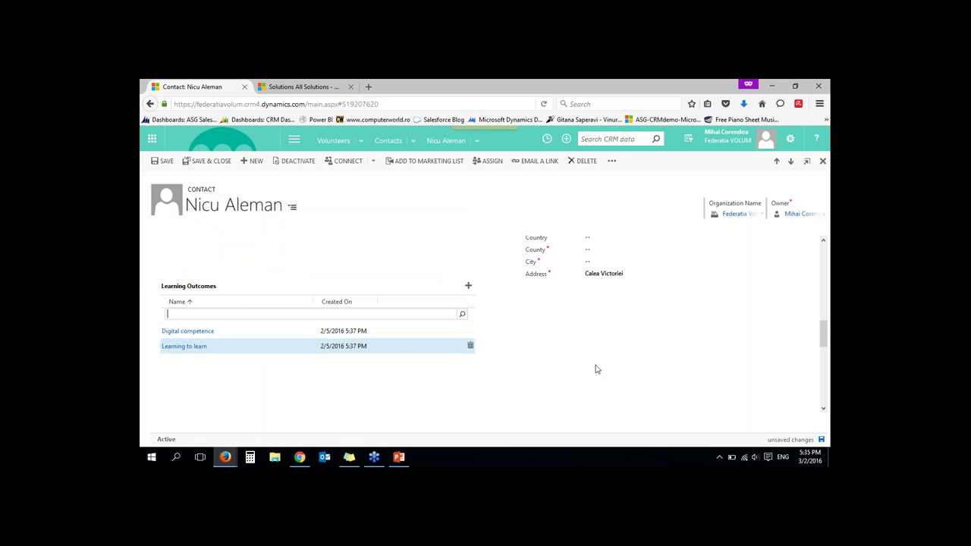
scroll(607, 369, "down", 1)
scroll(609, 370, "up", 1)
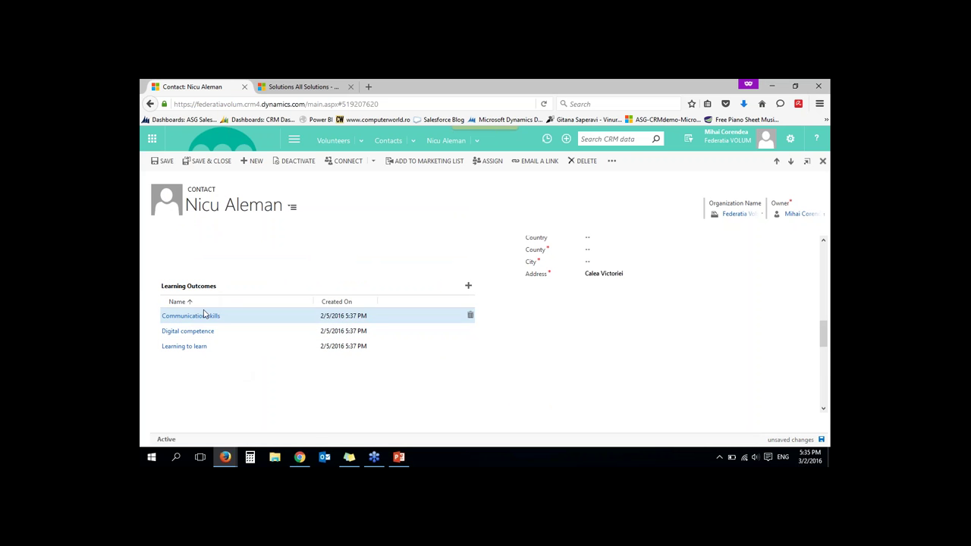
Review the contact's personal details down to the age group and look up the records selectable as Parents/Guardians
scroll(216, 369, "down", 3)
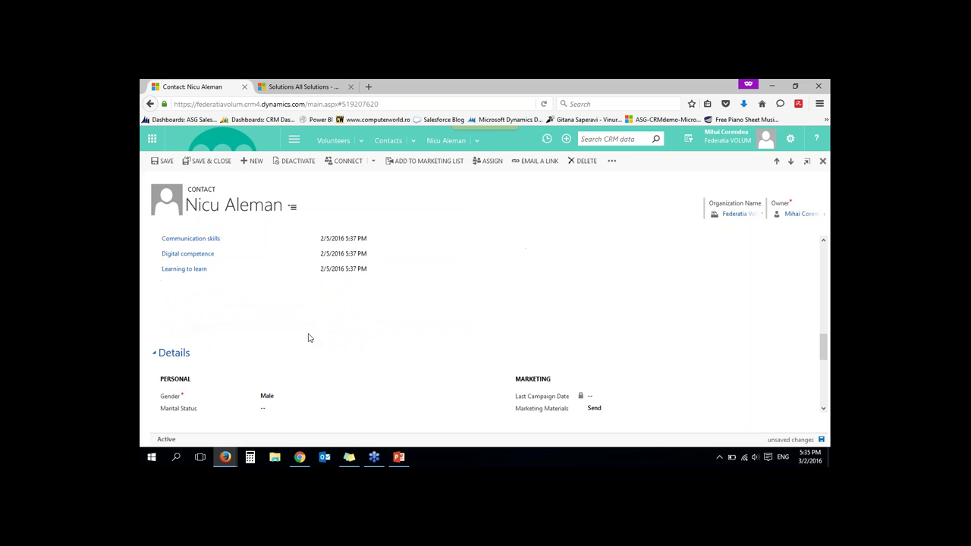
scroll(319, 349, "down", 1)
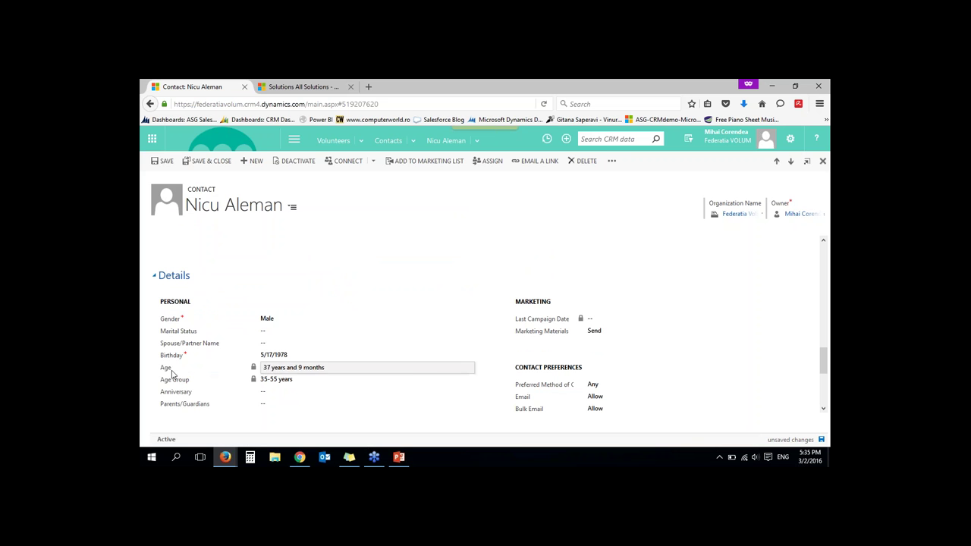
scroll(251, 364, "down", 2)
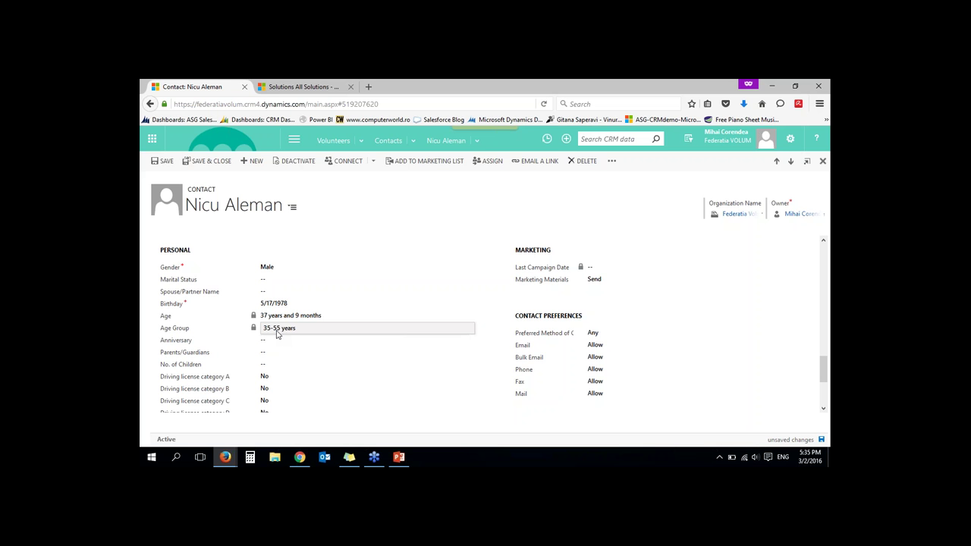
left_click(306, 353)
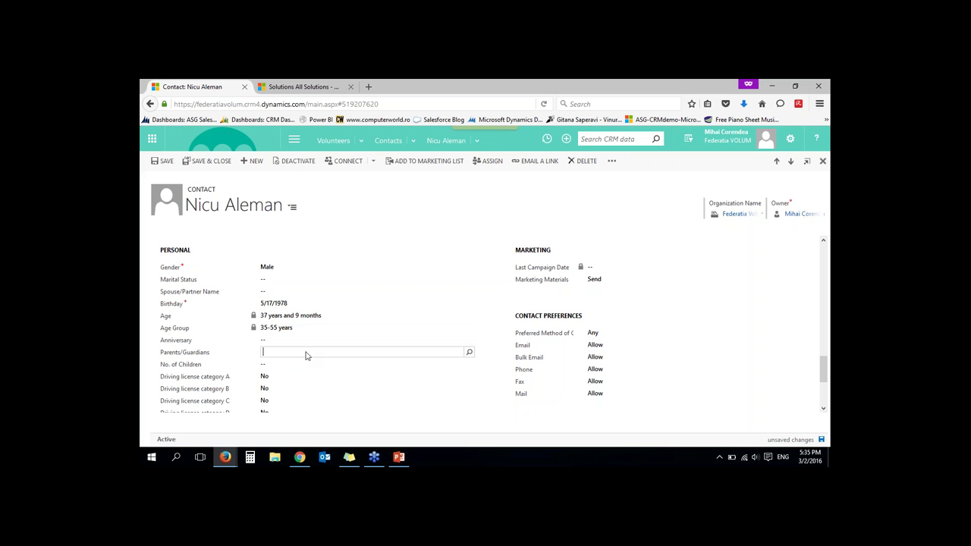
left_click(464, 352)
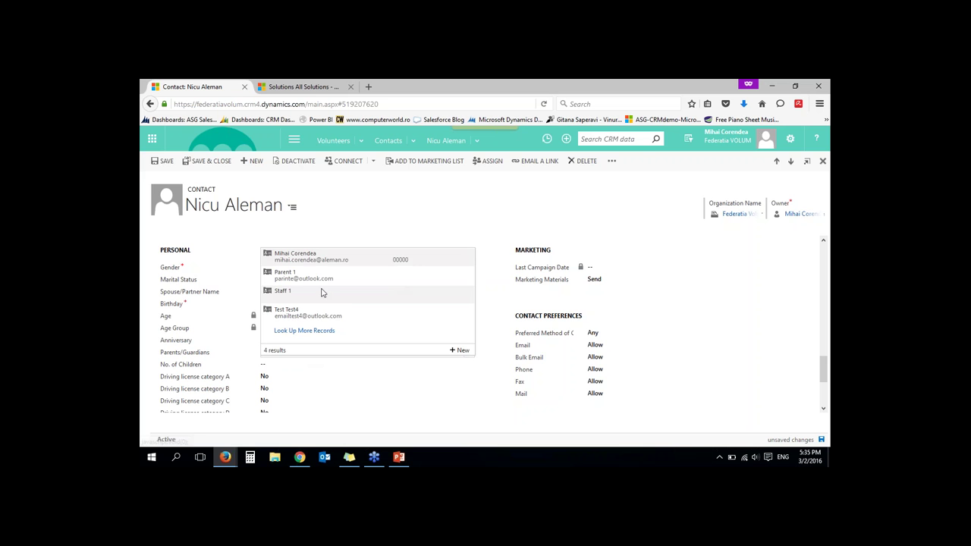
left_click(212, 356)
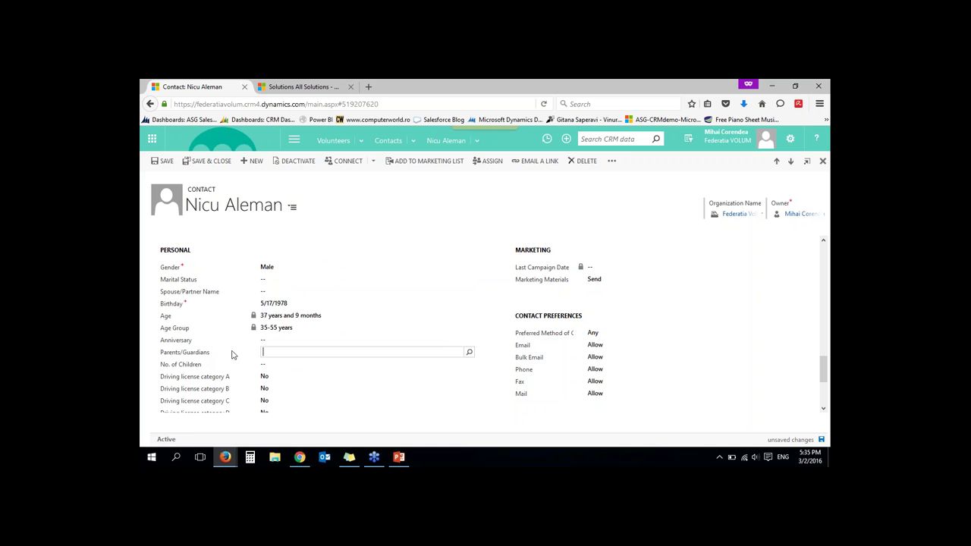
left_click(468, 354)
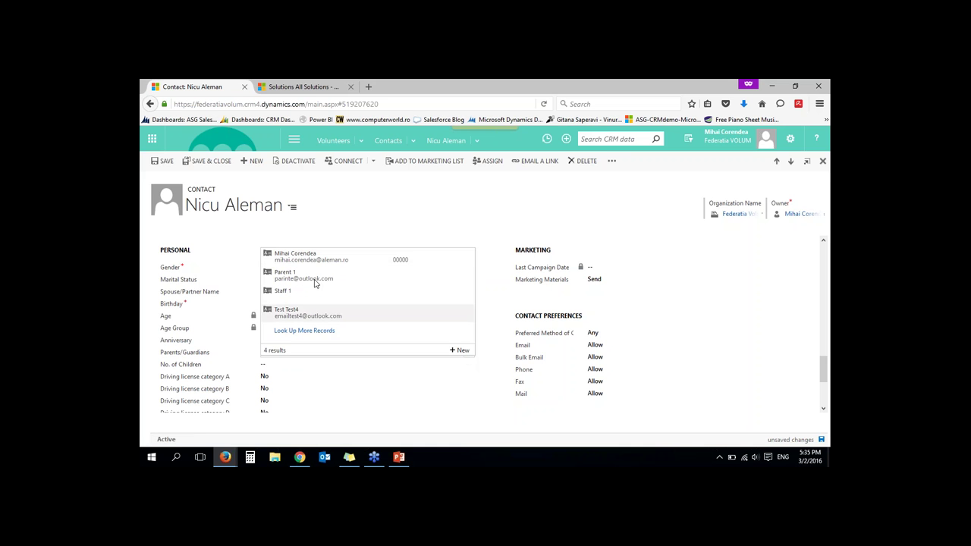
left_click(214, 352)
Set No. of Children to 4 and Driving license category A to Yes in the personal details
scroll(210, 375, "down", 1)
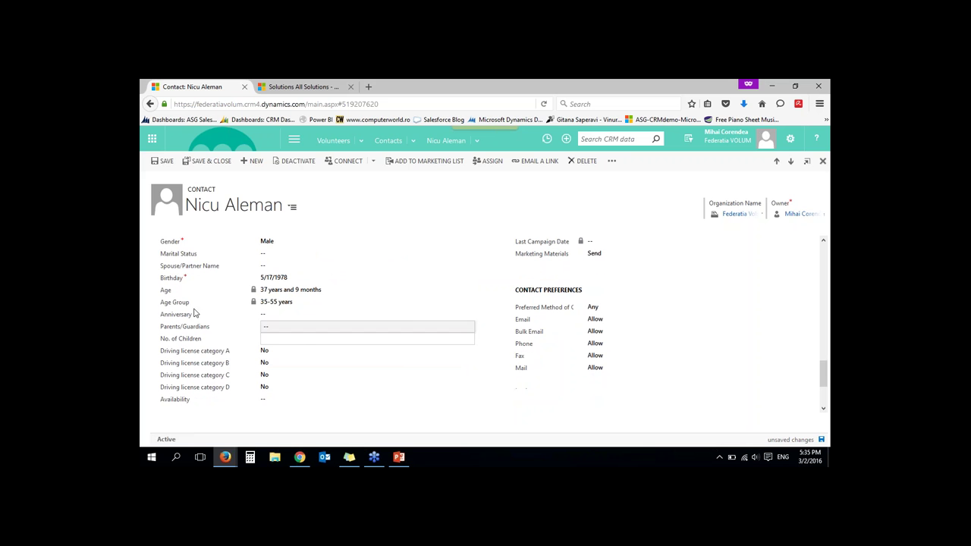
key("Tab")
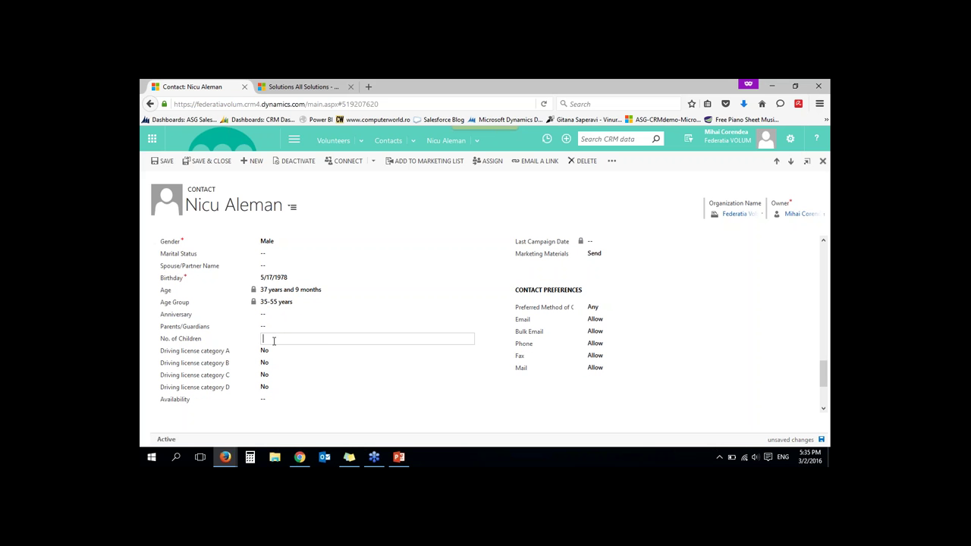
type("4")
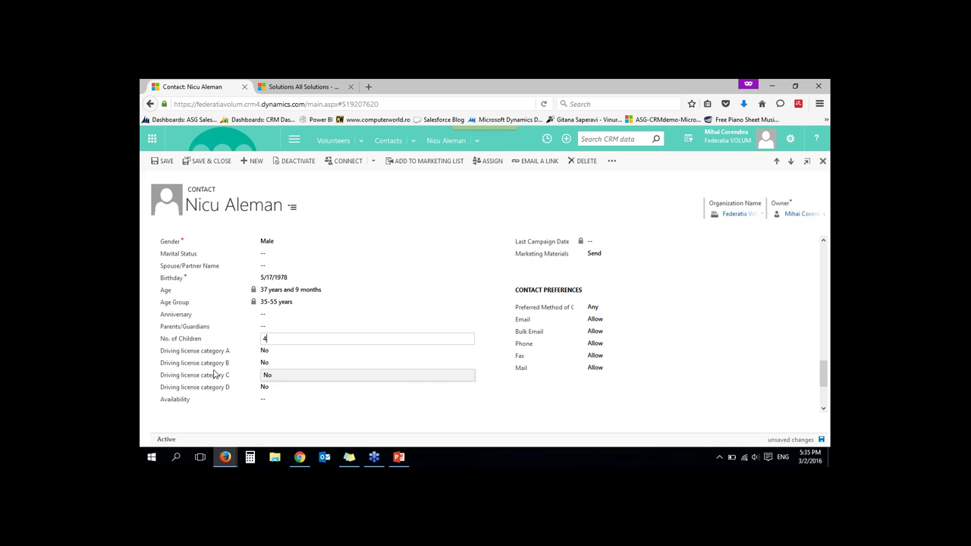
left_click(275, 351)
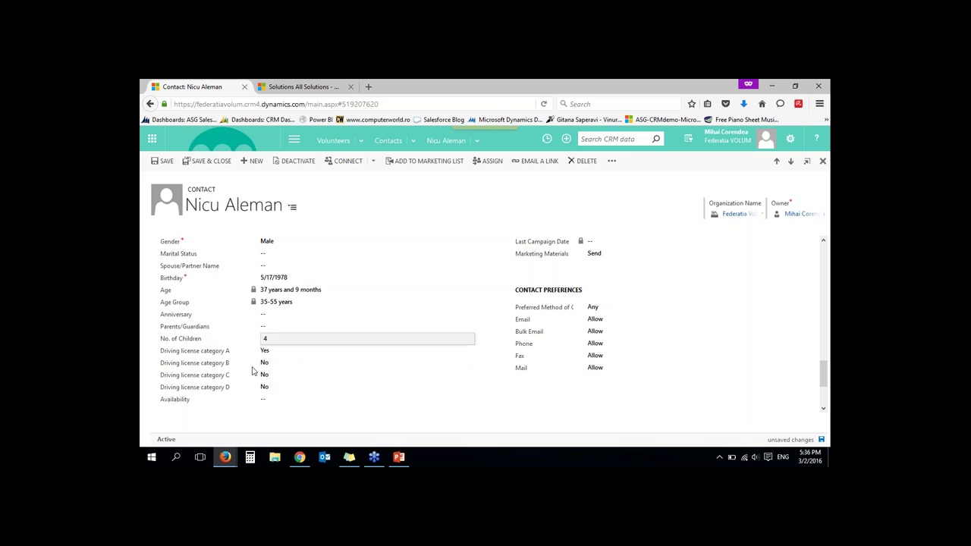
Examine the contact's Availability, Criminal record, Vulnerabilities and Trainings fields without filling them in
scroll(288, 376, "down", 1)
left_click(337, 362)
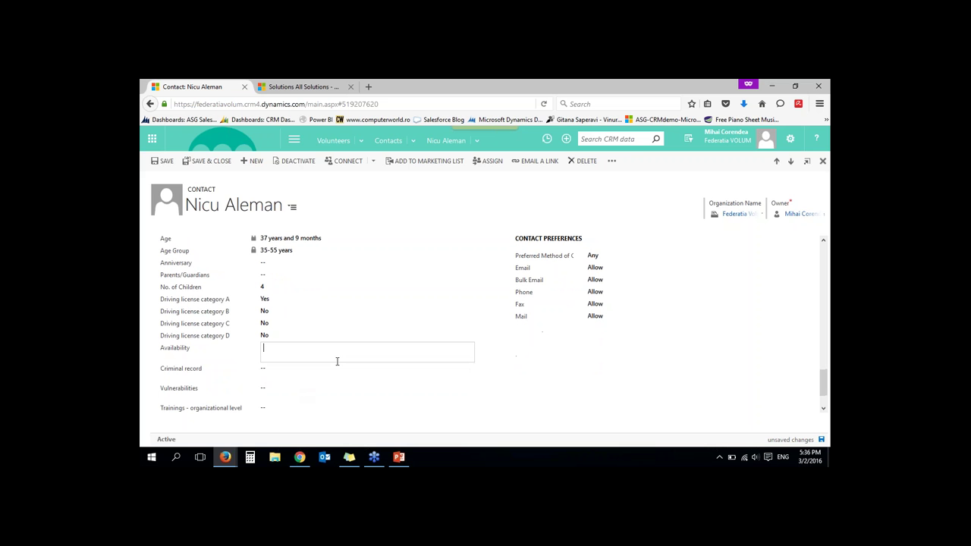
left_click(296, 377)
left_click(285, 399)
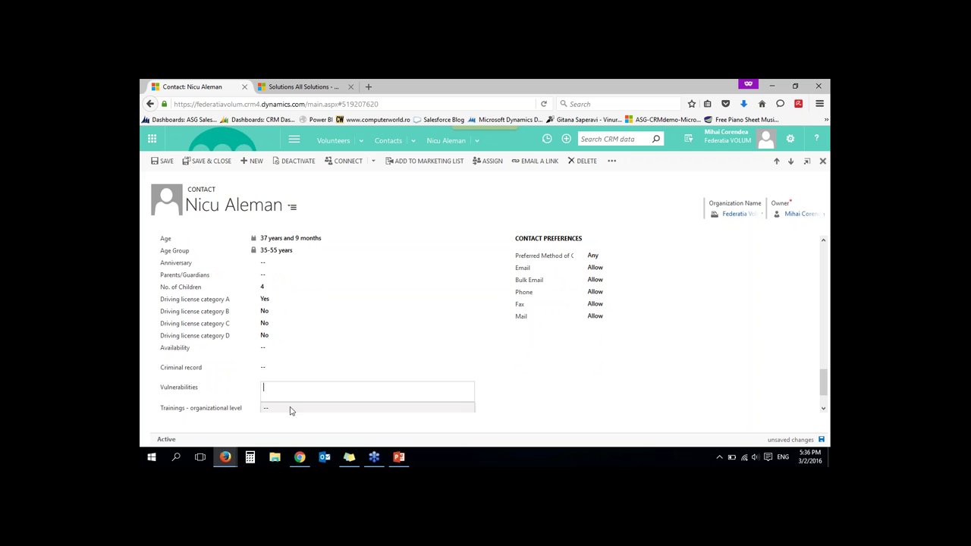
left_click(266, 361)
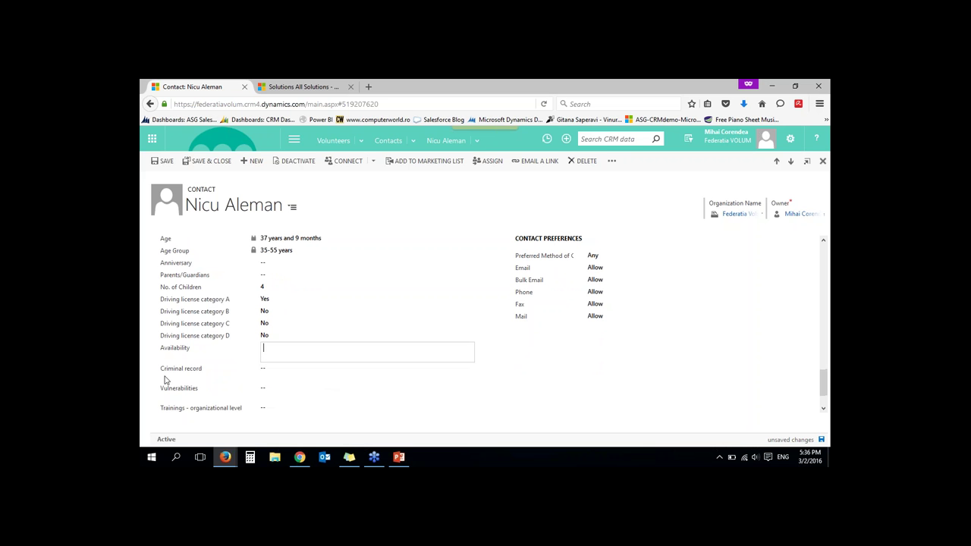
left_click(225, 371)
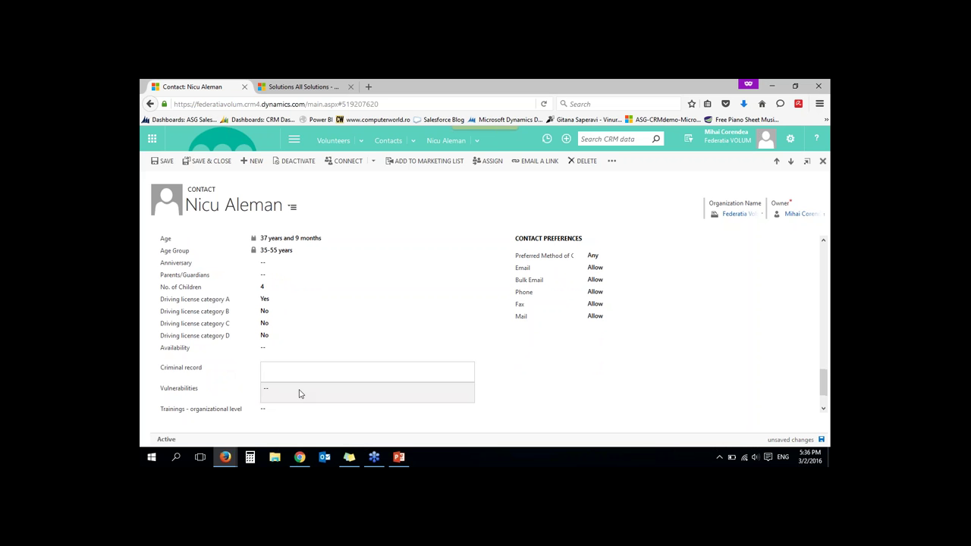
key("Tab")
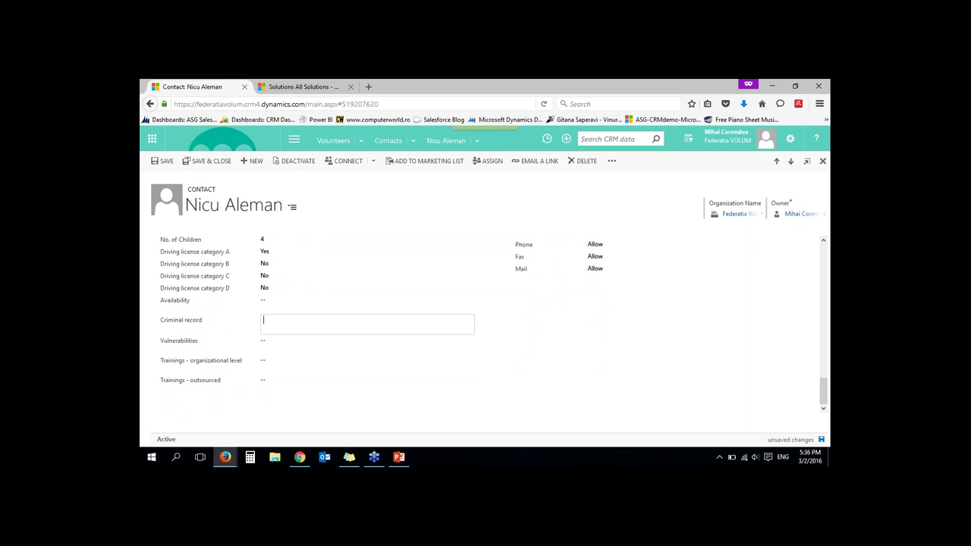
left_click(281, 365)
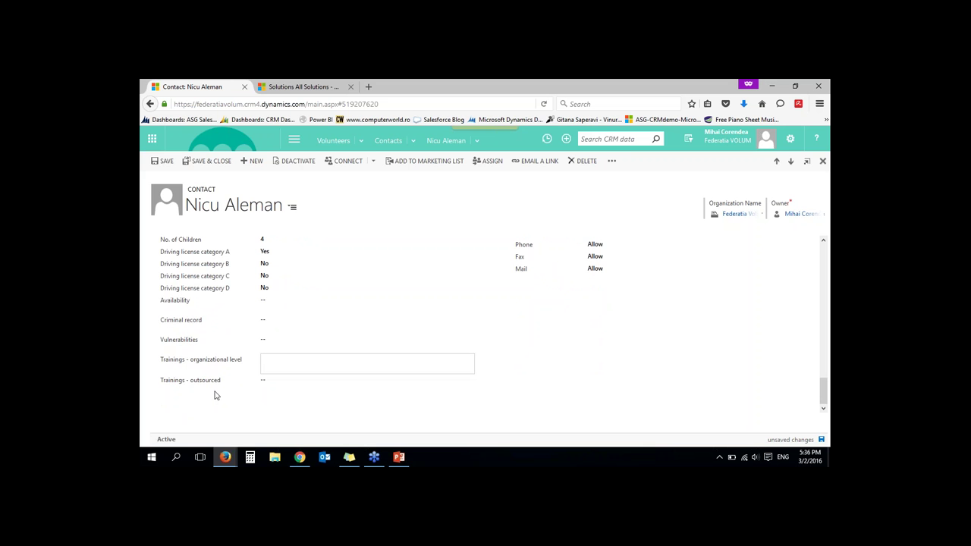
Log an outgoing phone call in the contact's activities with the description "I-am sunat si nu mi-a raspuns"
scroll(553, 319, "up", 10)
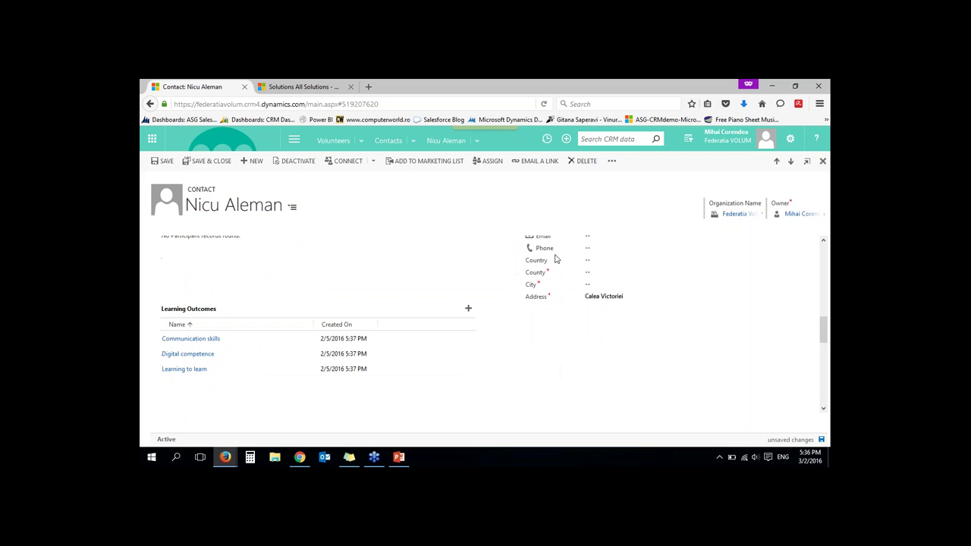
scroll(330, 244, "up", 3)
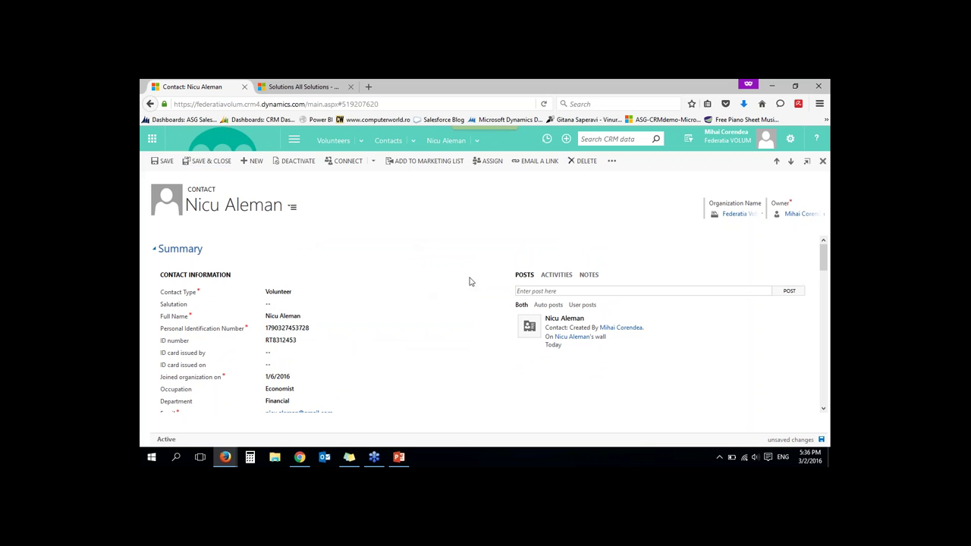
left_click(557, 275)
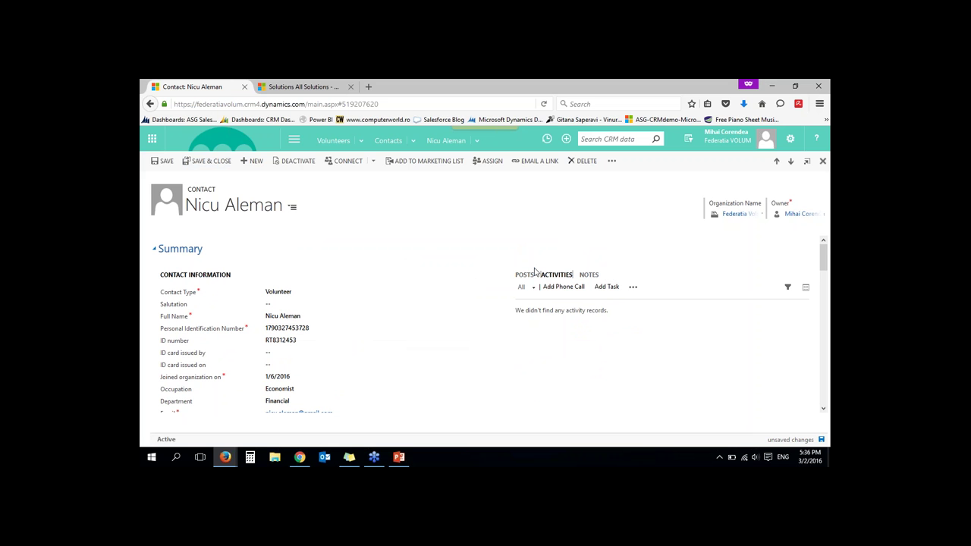
left_click(571, 293)
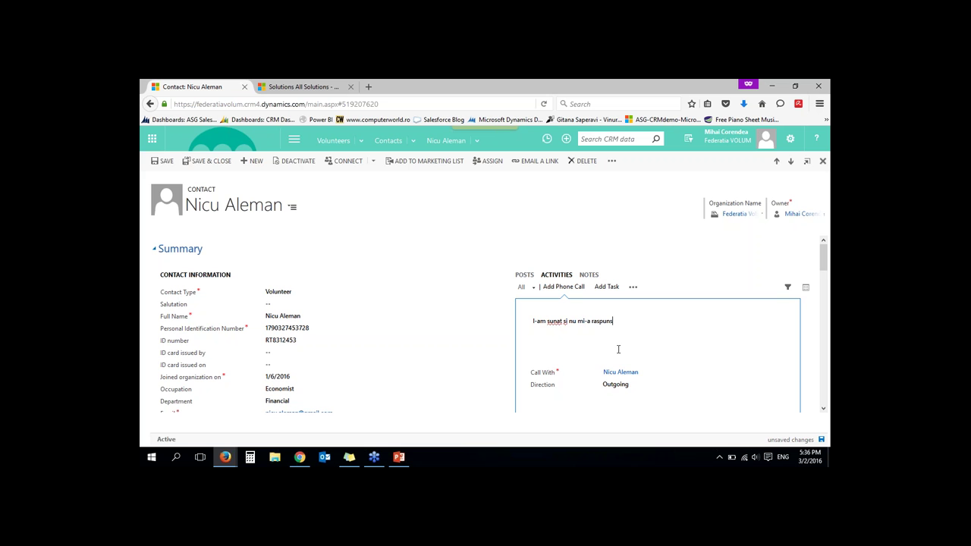
left_click(824, 270)
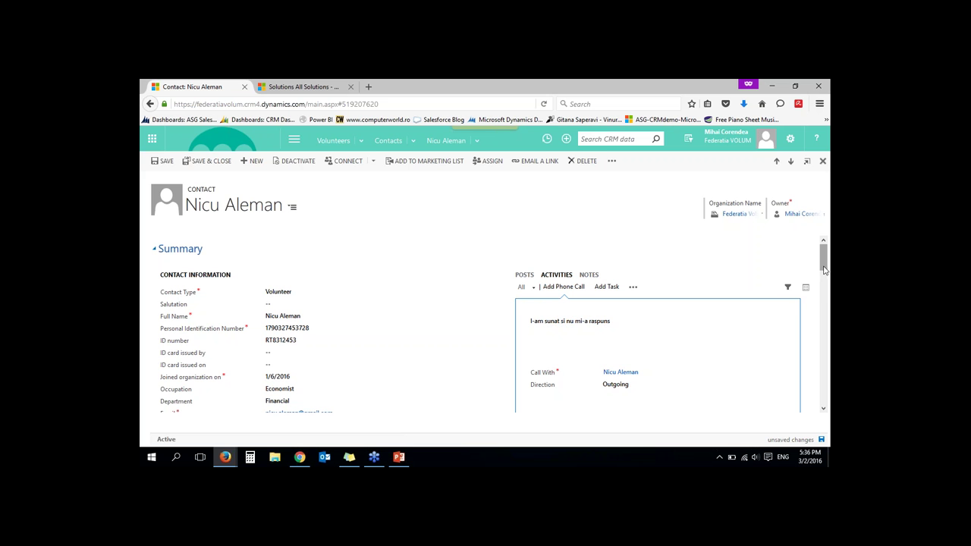
scroll(825, 270, "down", 2)
left_click(742, 348)
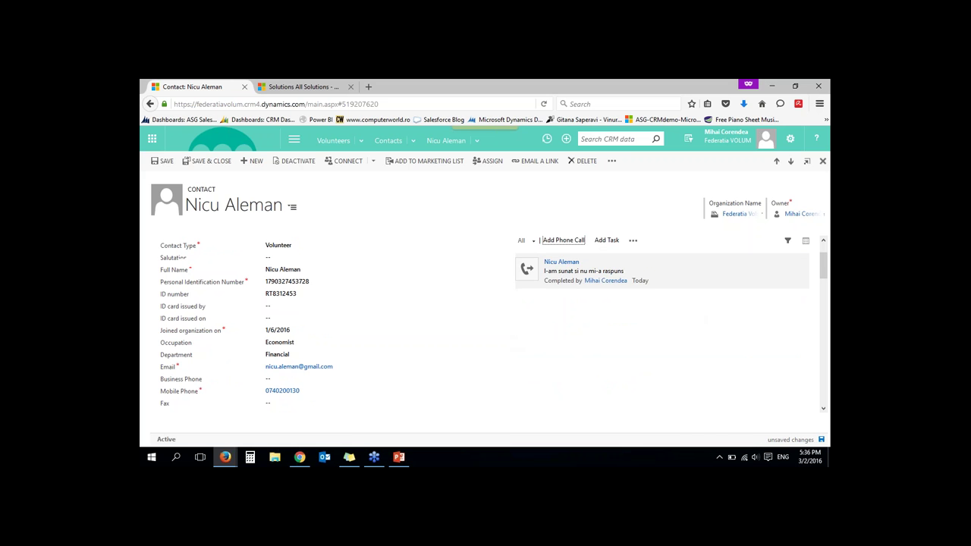
Log a second outgoing phone call with the description "am vorbit despre noul proiect si este interesat"
left_click(564, 240)
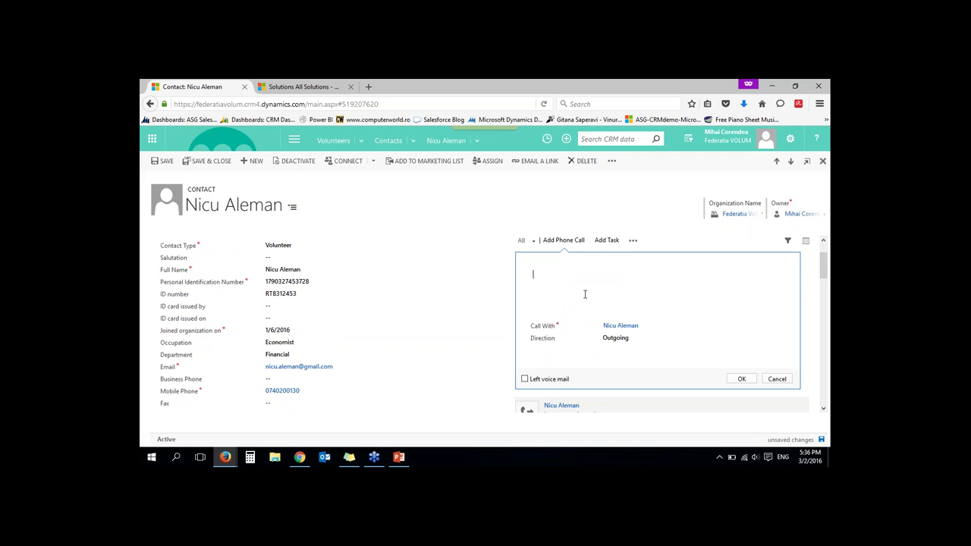
type("am vorbist")
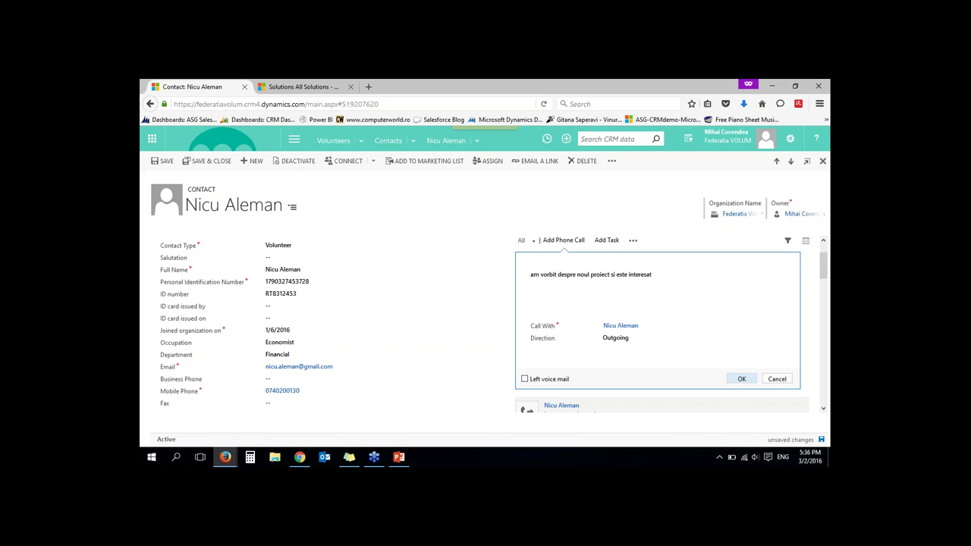
left_click(742, 379)
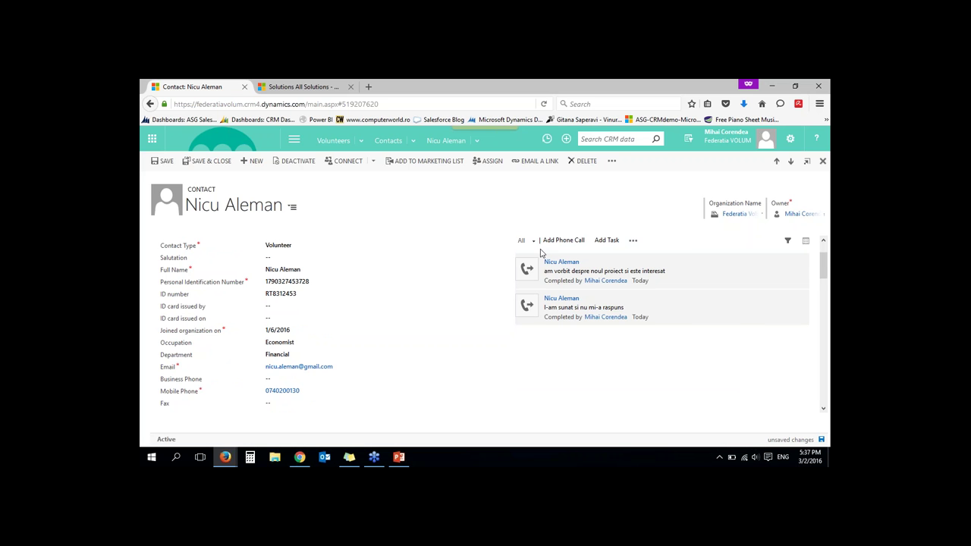
left_click(633, 240)
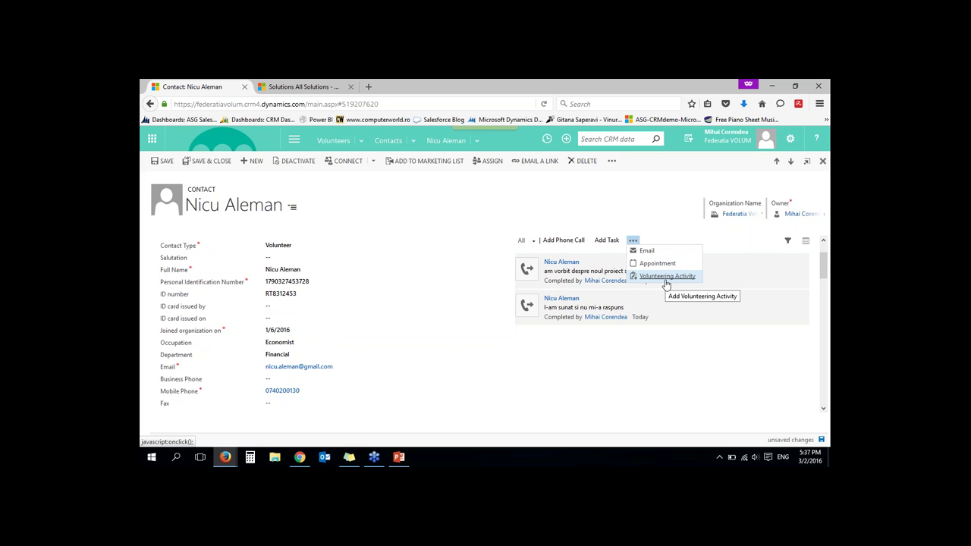
left_click(666, 278)
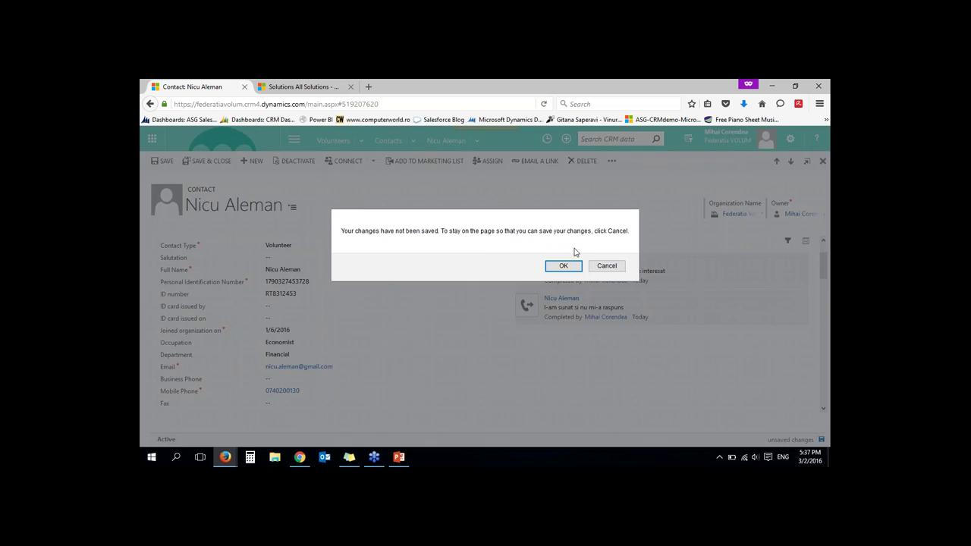
left_click(607, 267)
Save the contact's changes and open a new Volunteering Activity for this contact
left_click(822, 440)
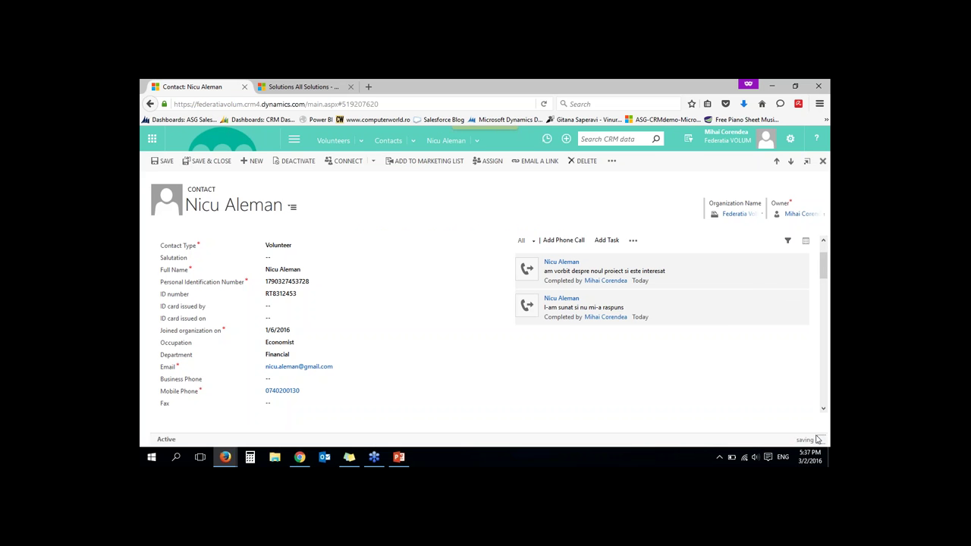
left_click(633, 240)
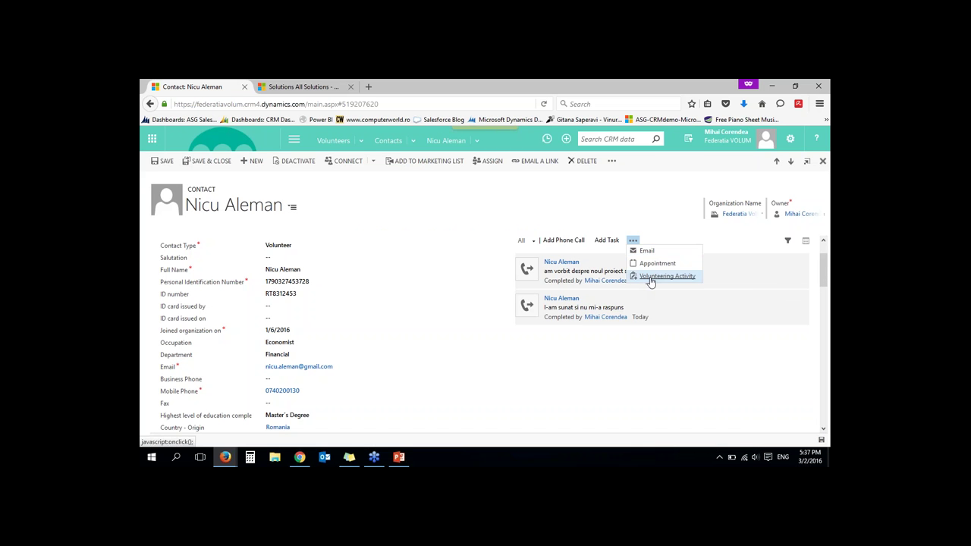
left_click(653, 276)
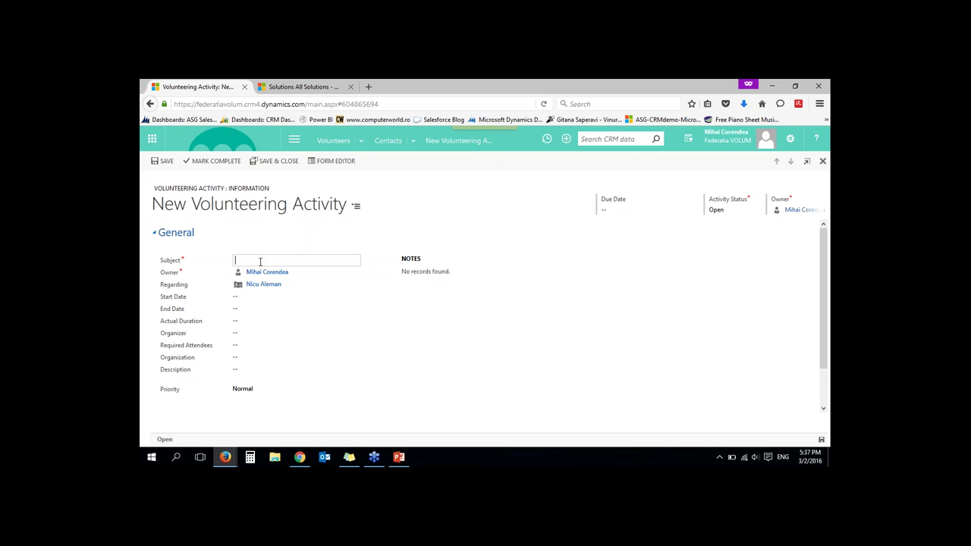
Enter the subject "volntariat la un fund raising" and set the start date to 3/2/2016 and the end date to 3/10/2016
type("volntariat  la un fund raising")
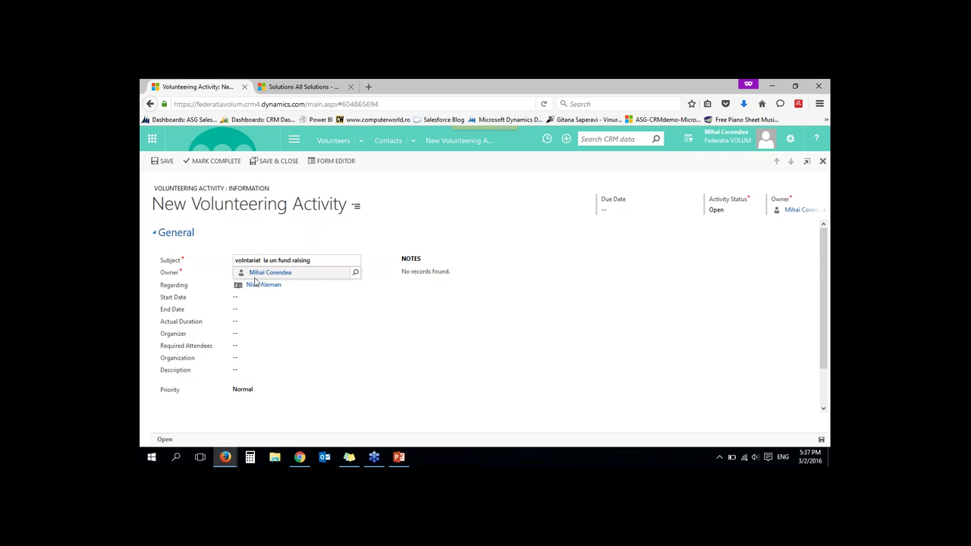
left_click(296, 298)
left_click(301, 297)
left_click(319, 326)
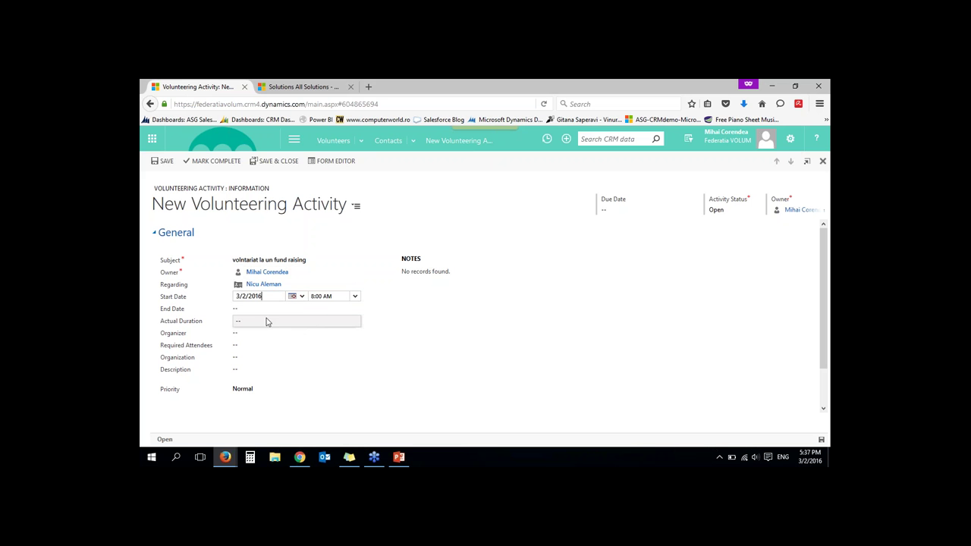
left_click(261, 311)
left_click(301, 309)
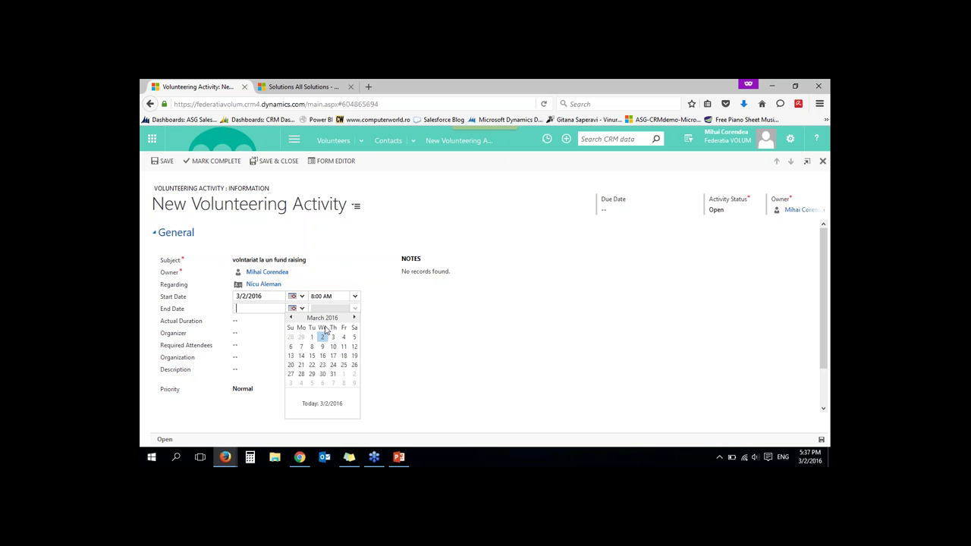
left_click(328, 345)
Set the volunteering activity's Actual Duration to 5 hours
left_click(342, 322)
left_click(353, 321)
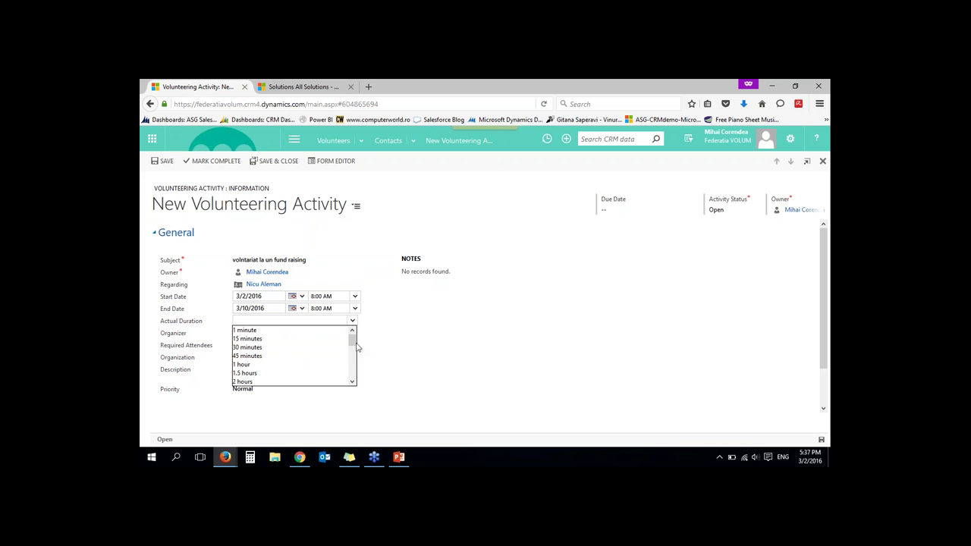
scroll(304, 362, "down", 3)
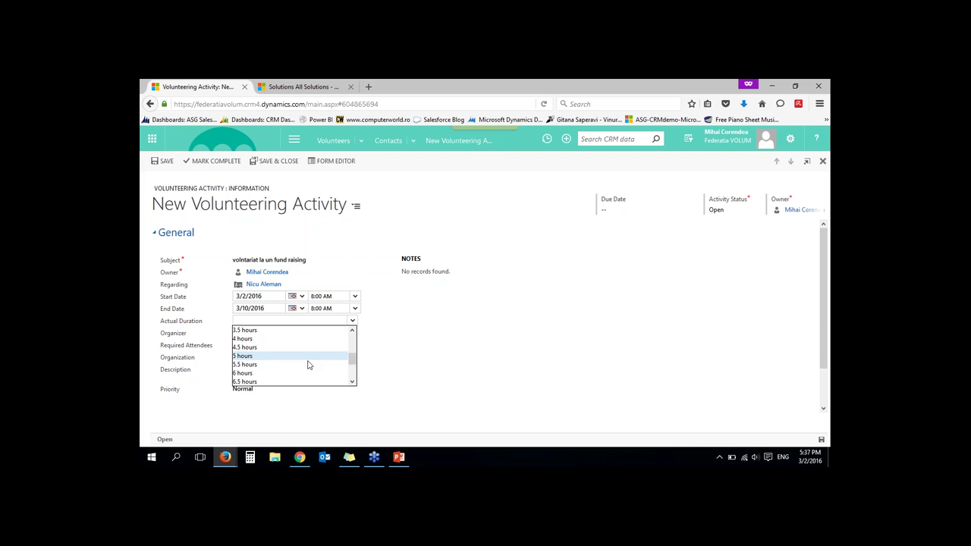
left_click(308, 358)
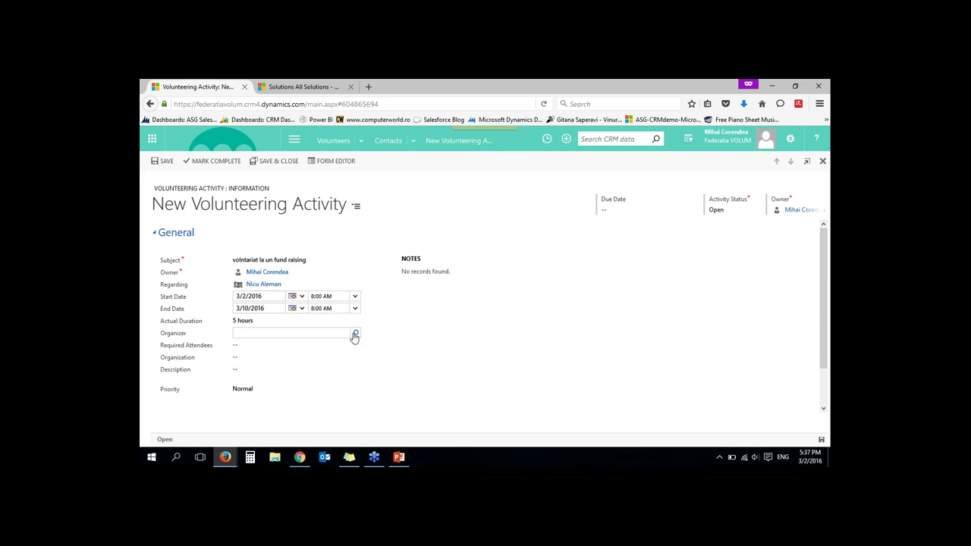
Add the activity owner as a required attendee by name, leaving the organizer empty, and save the volunteering activity
left_click(247, 346)
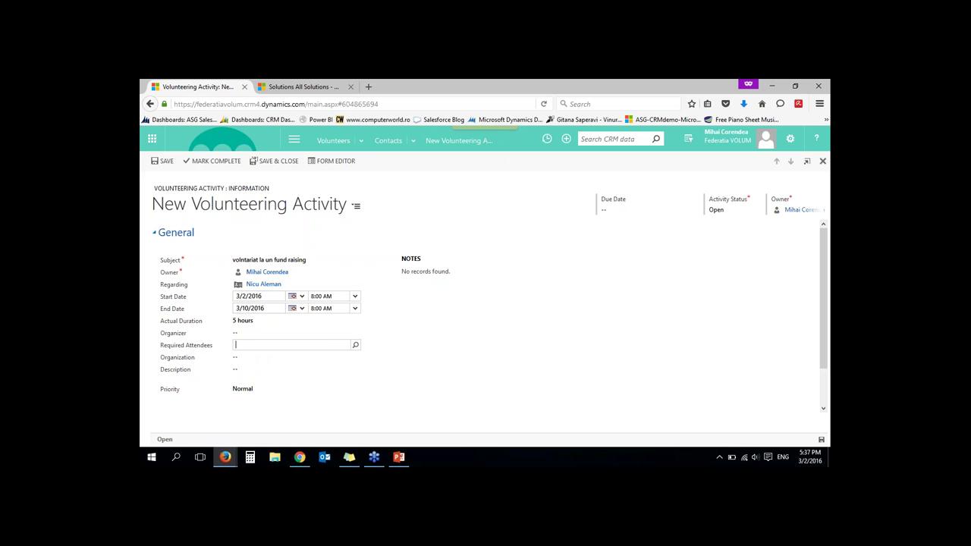
left_click(347, 349)
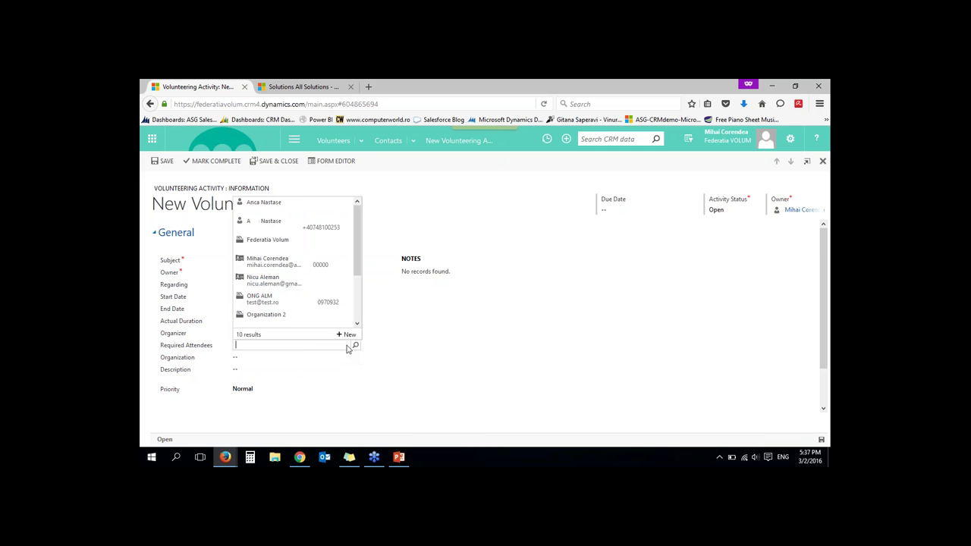
left_click(348, 349)
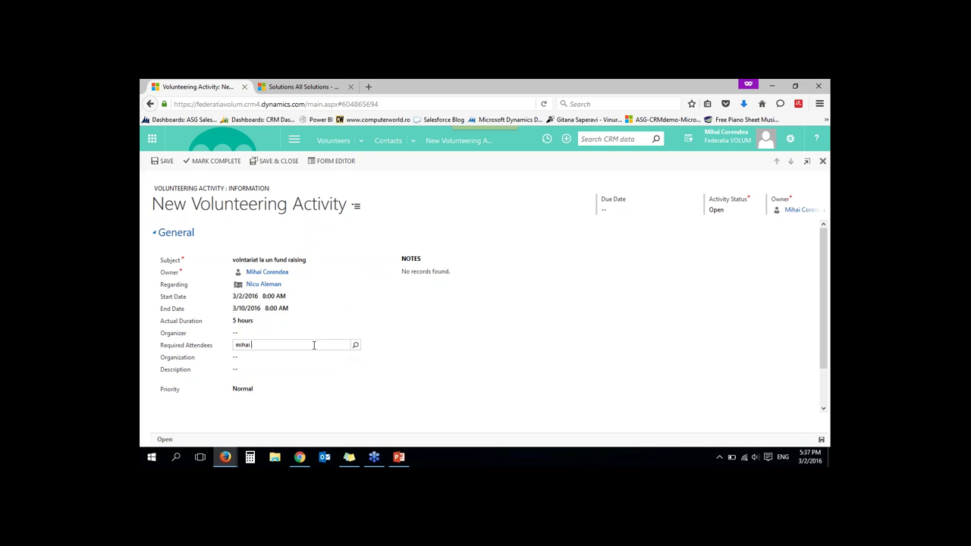
left_click(457, 372)
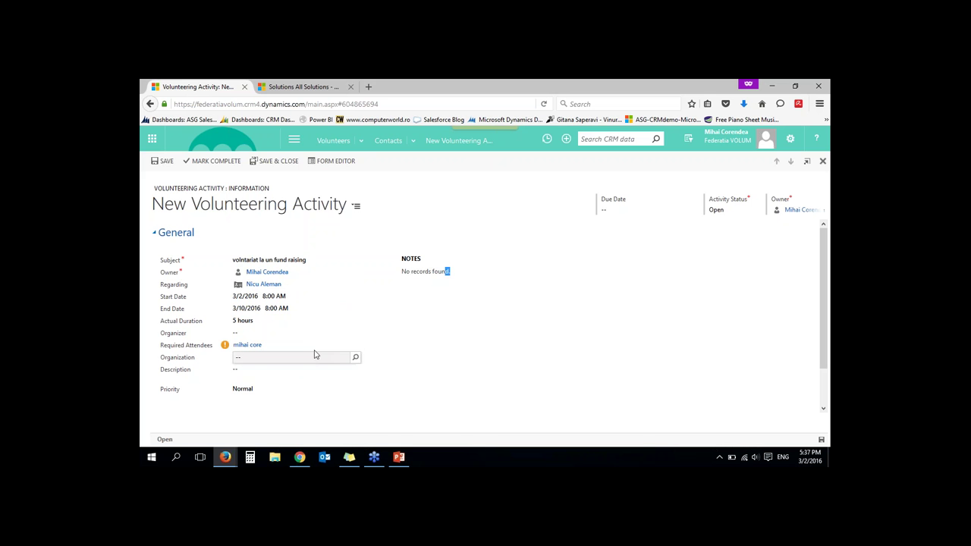
left_click(327, 349)
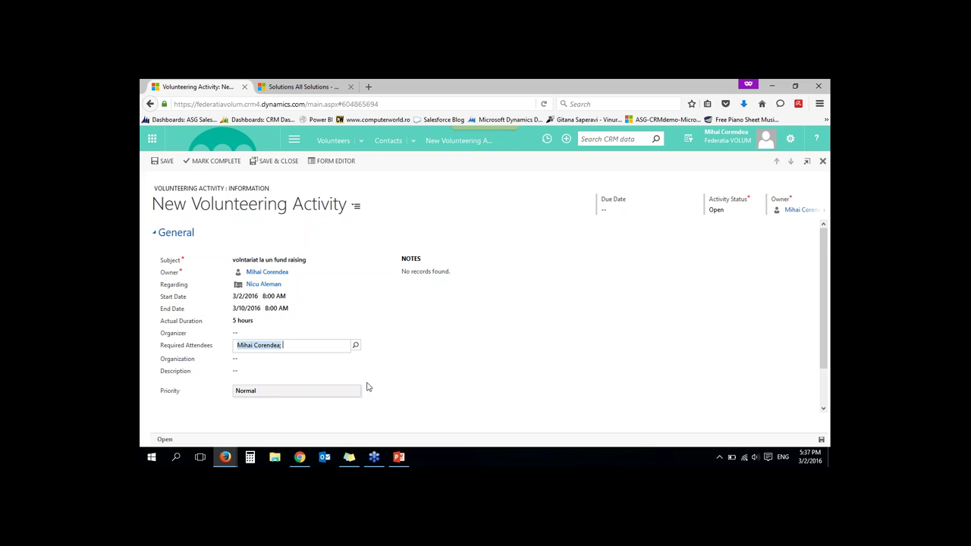
scroll(354, 325, "down", 1)
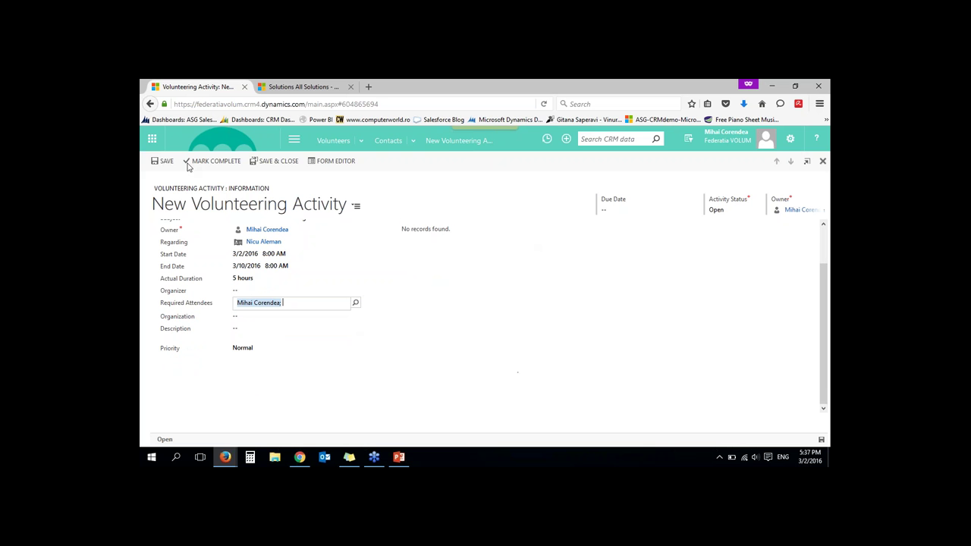
left_click(162, 160)
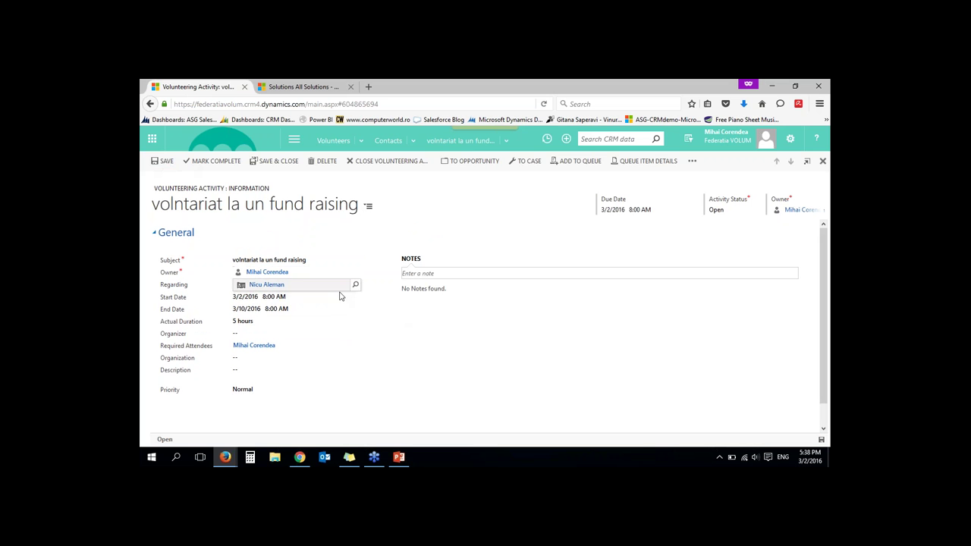
Look up Project records for the activity's Regarding field and replace the contact with "Project 1"
left_click(355, 289)
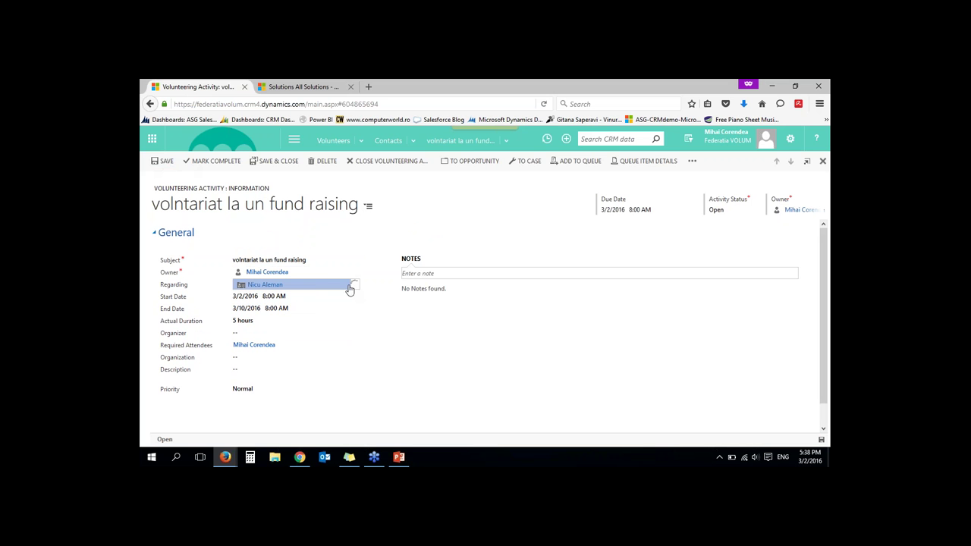
left_click(354, 286)
left_click(290, 319)
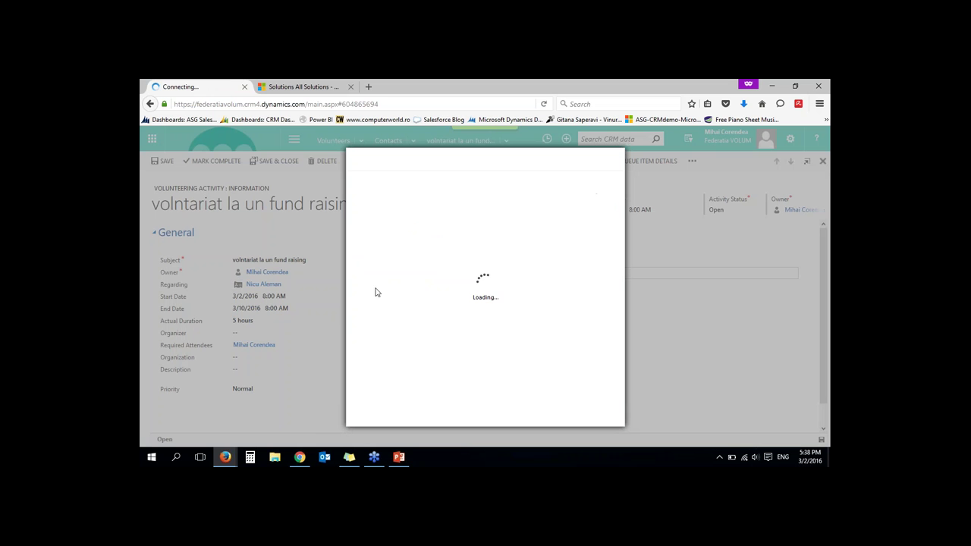
left_click(489, 201)
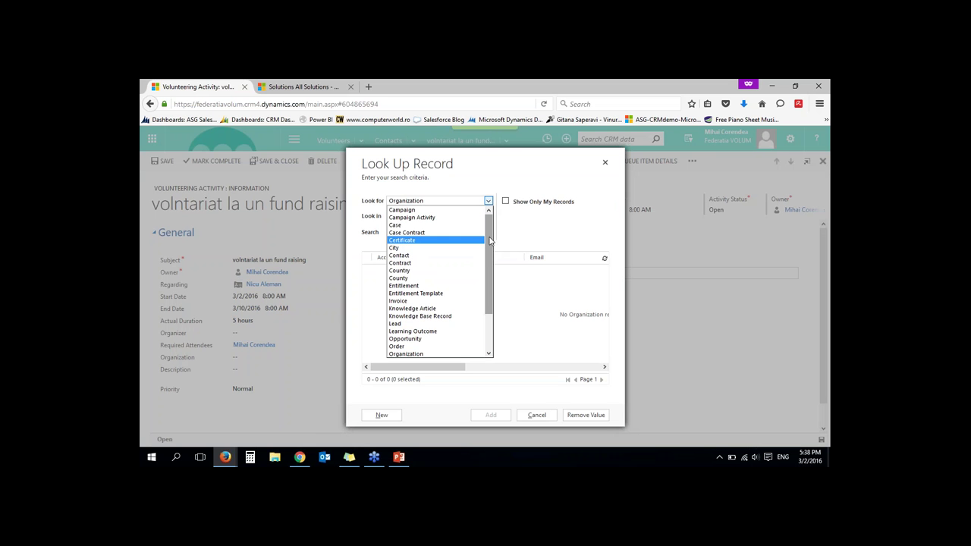
scroll(487, 275, "down", 2)
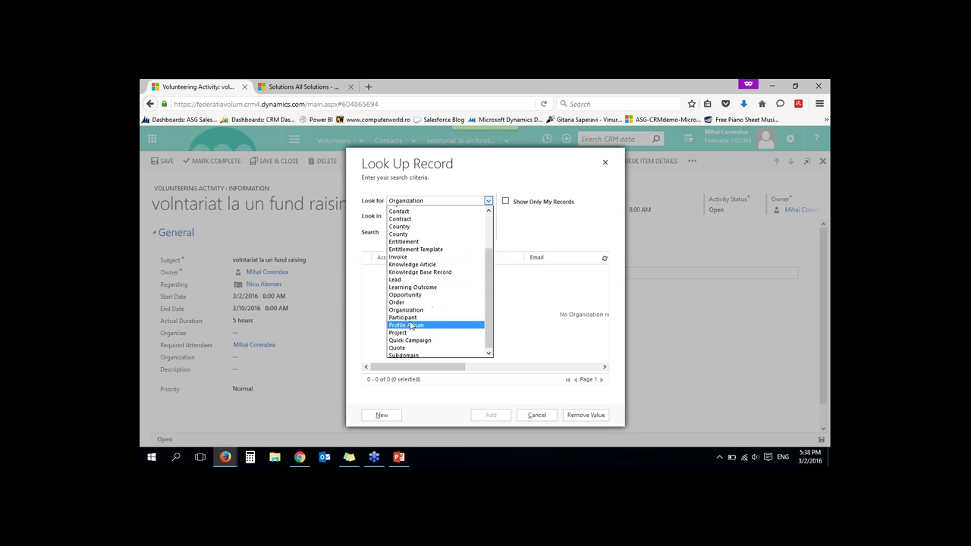
left_click(405, 334)
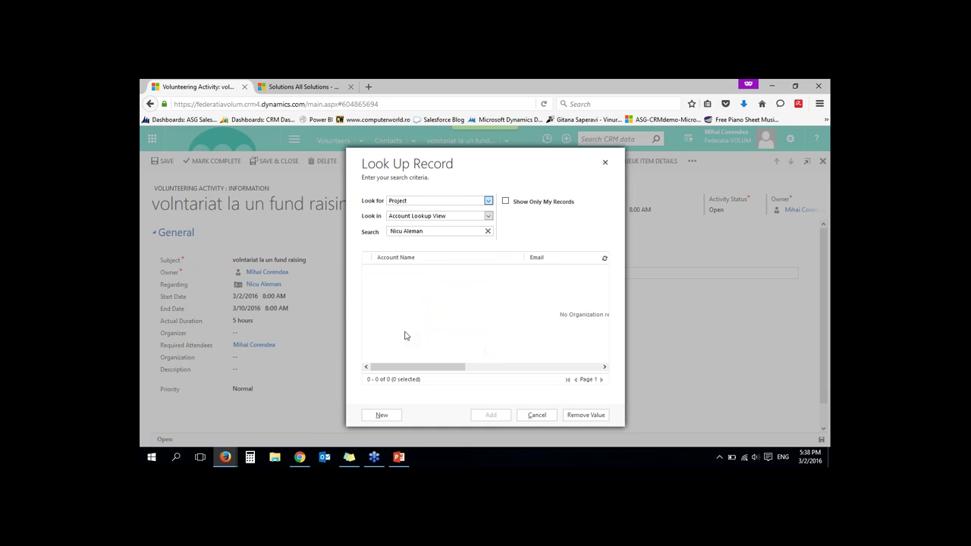
left_click(488, 231)
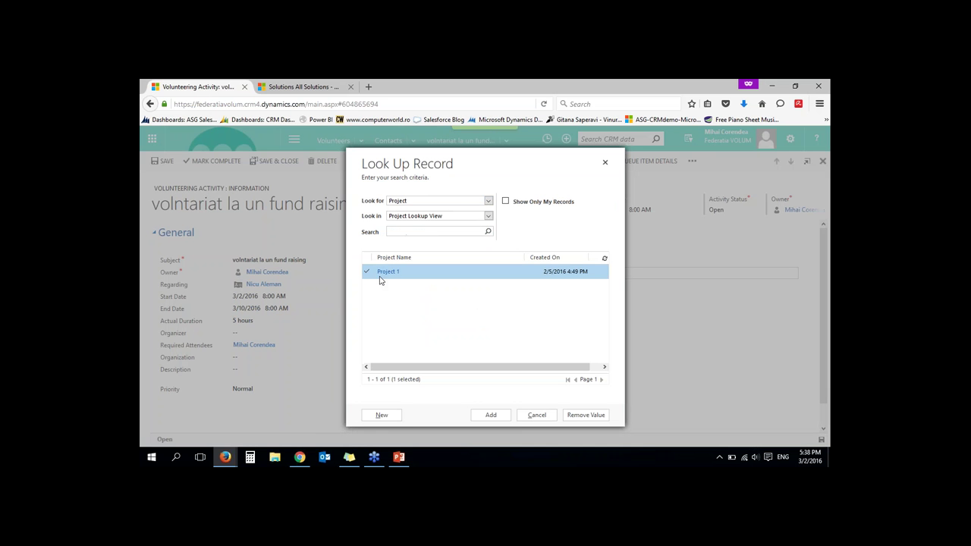
left_click(491, 415)
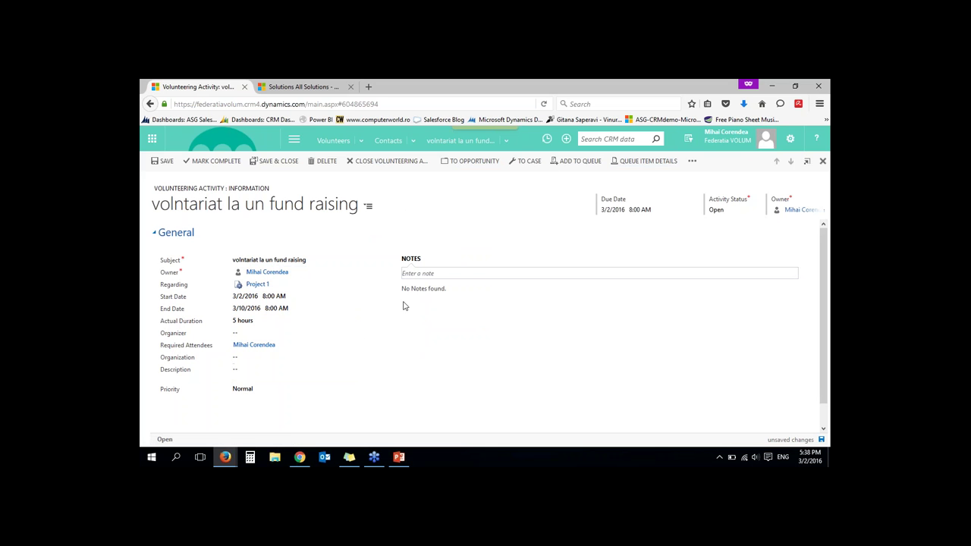
Change the volunteering activity's Actual Duration to 2 days
left_click(256, 324)
left_click(352, 321)
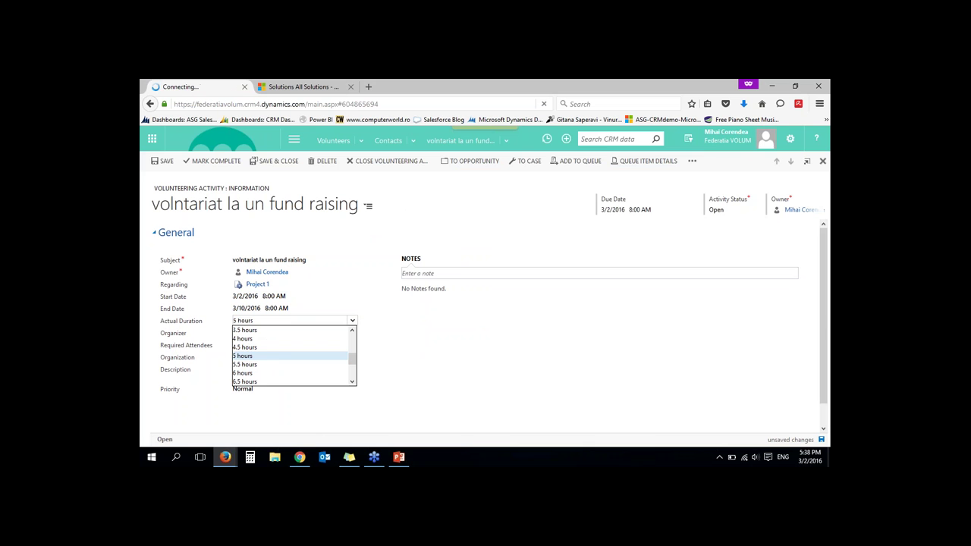
scroll(289, 365, "down", 2)
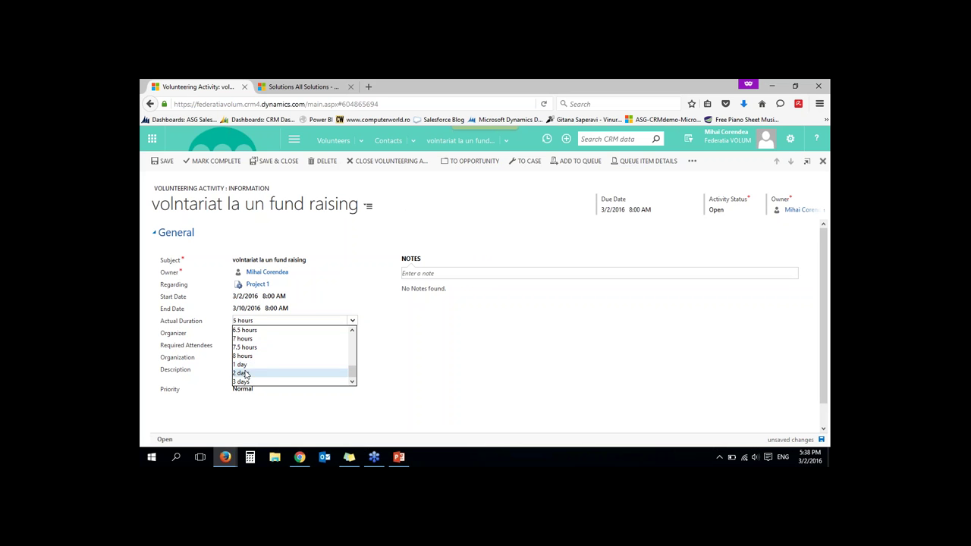
left_click(288, 372)
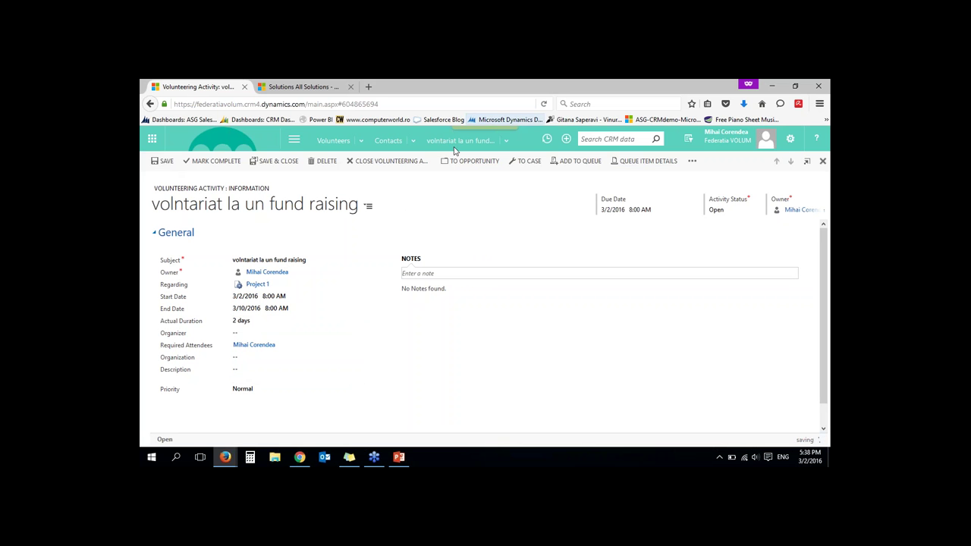
Return to the Active Contacts list and open the Federatia Volum volunteer's contact record
left_click(387, 141)
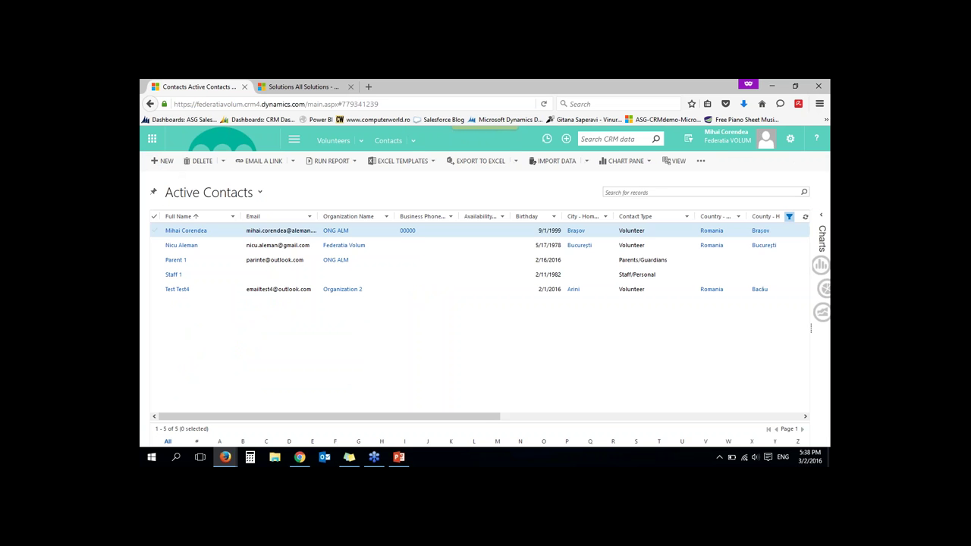
left_click(176, 245)
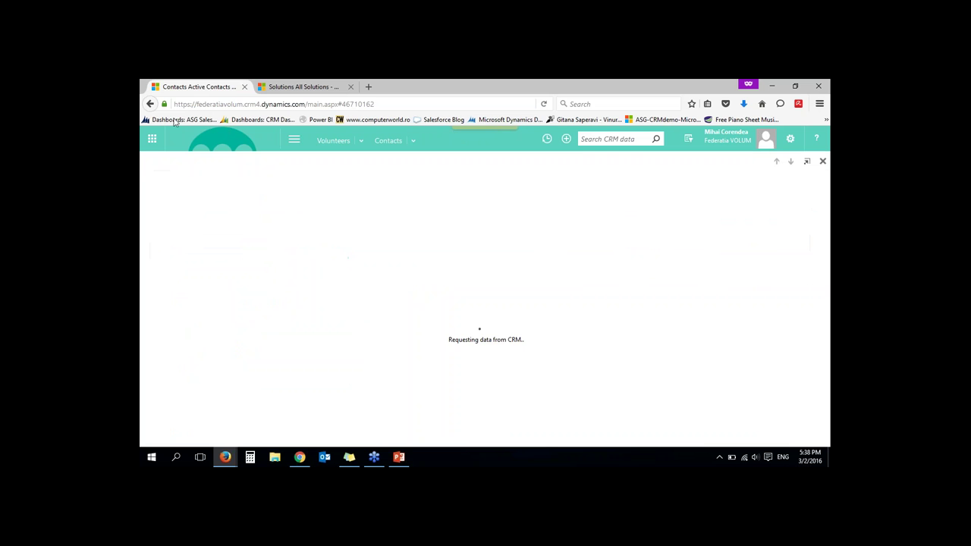
left_click(150, 104)
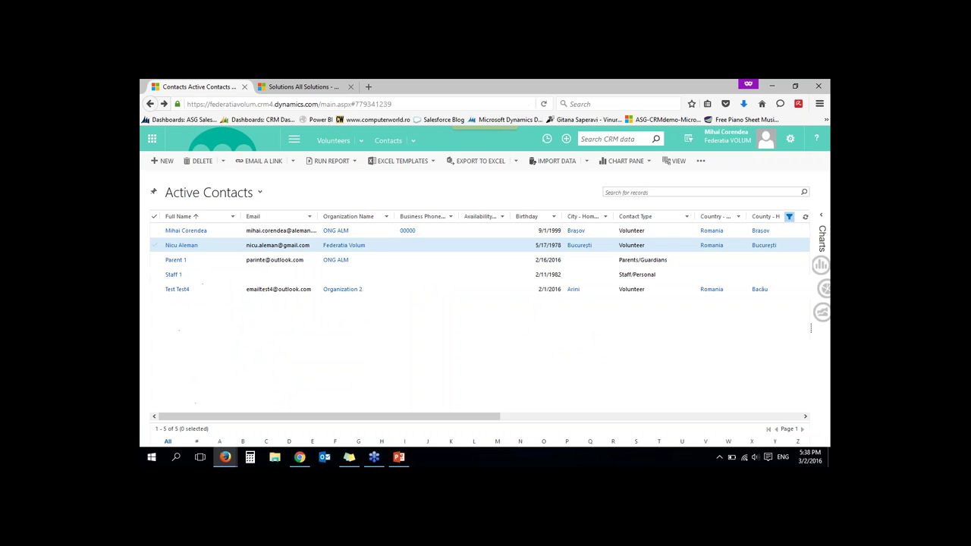
left_click(182, 245)
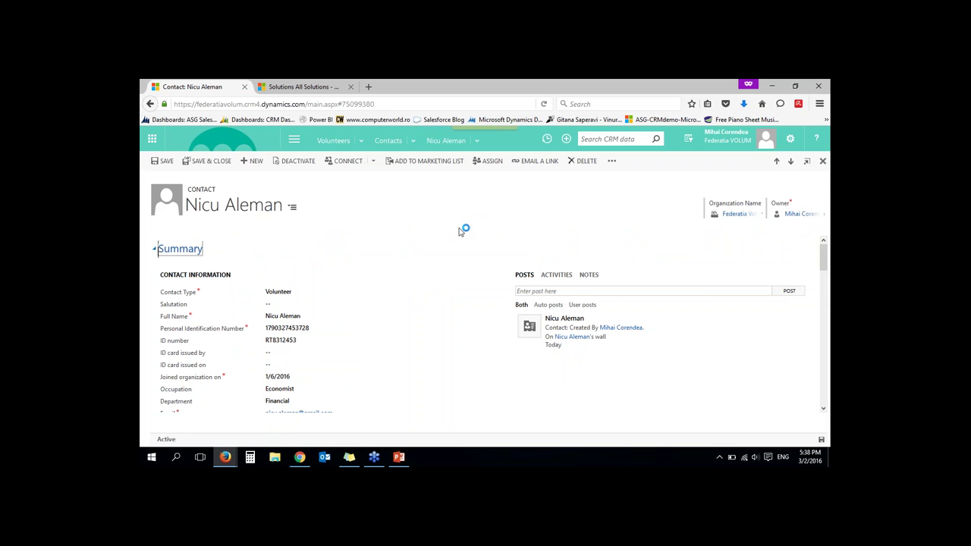
Generate the "Fisa voluntarului" document from its Word template for this contact, open it in Microsoft Word and enable editing
left_click(611, 161)
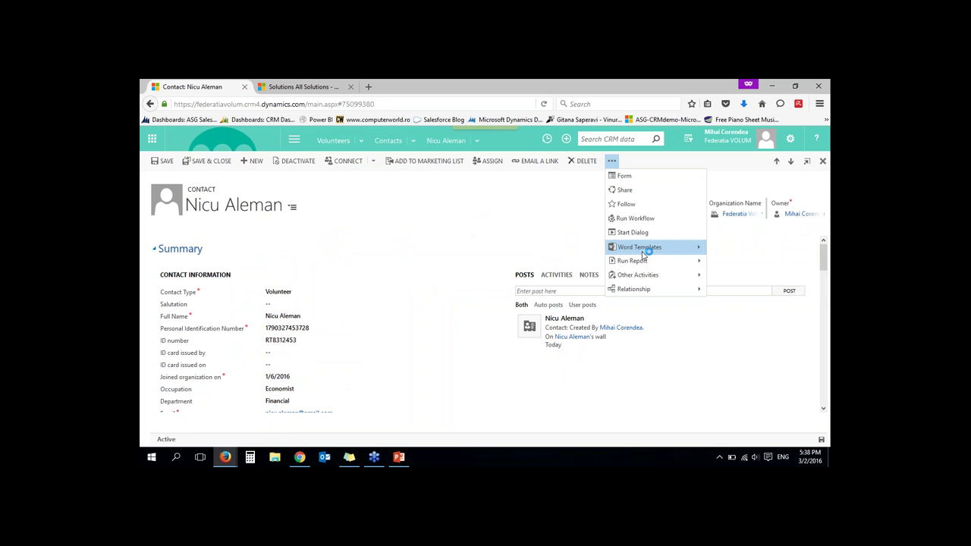
mouse_move(645, 251)
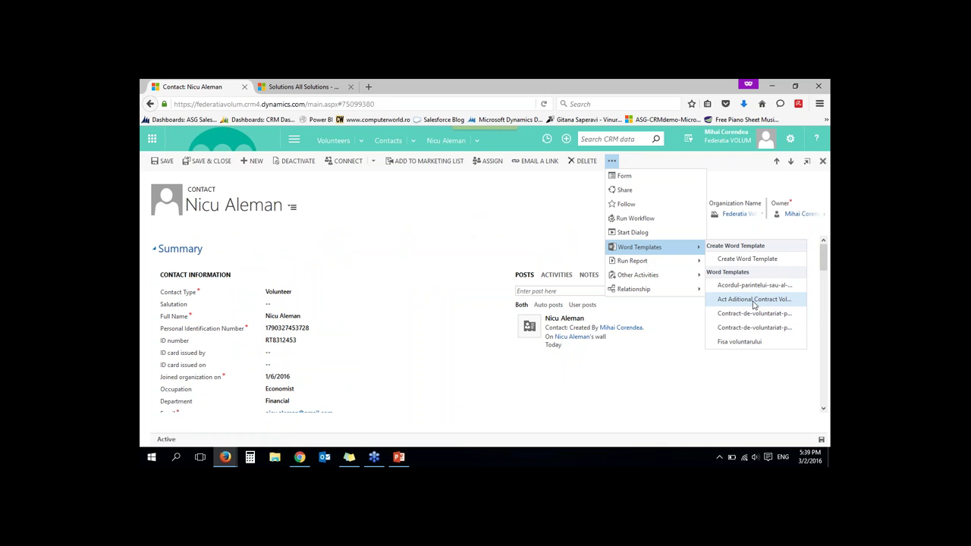
left_click(739, 343)
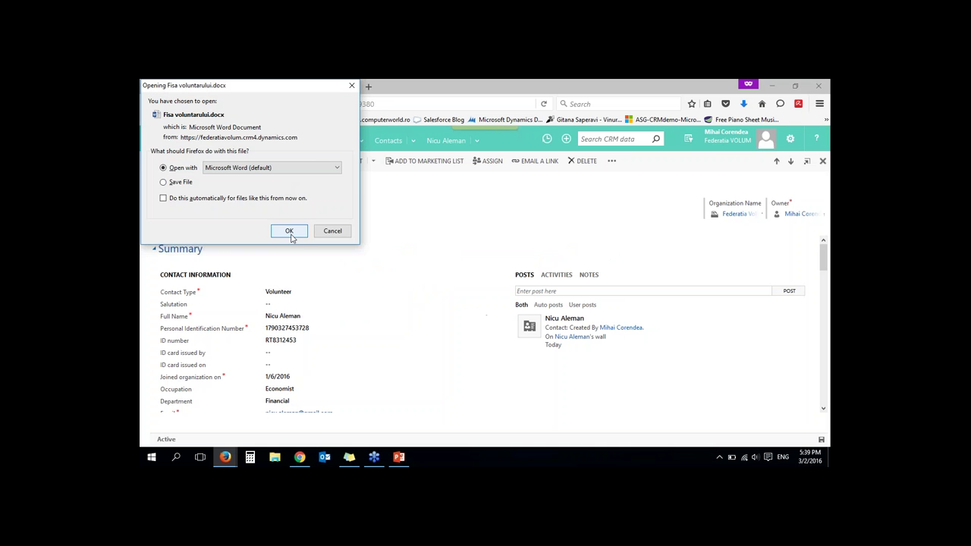
left_click(290, 231)
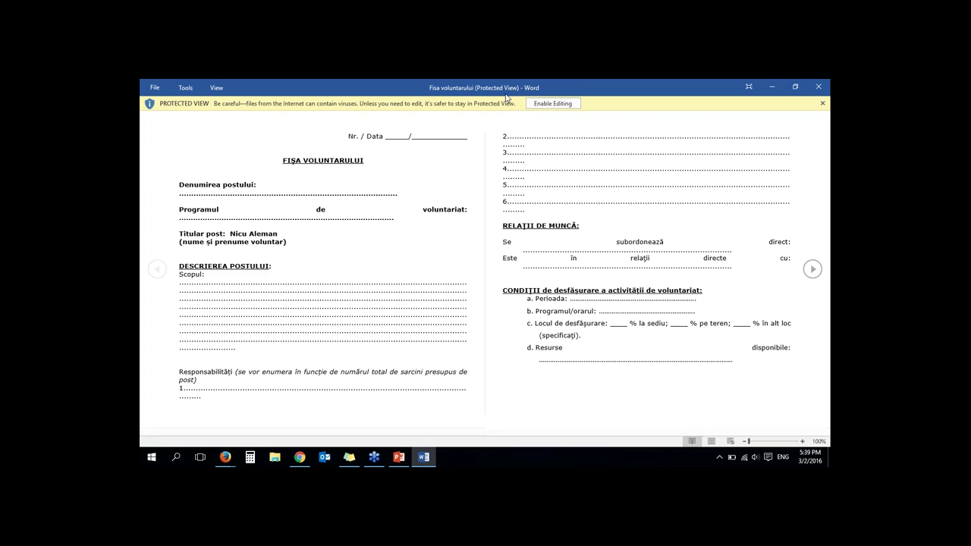
left_click(538, 103)
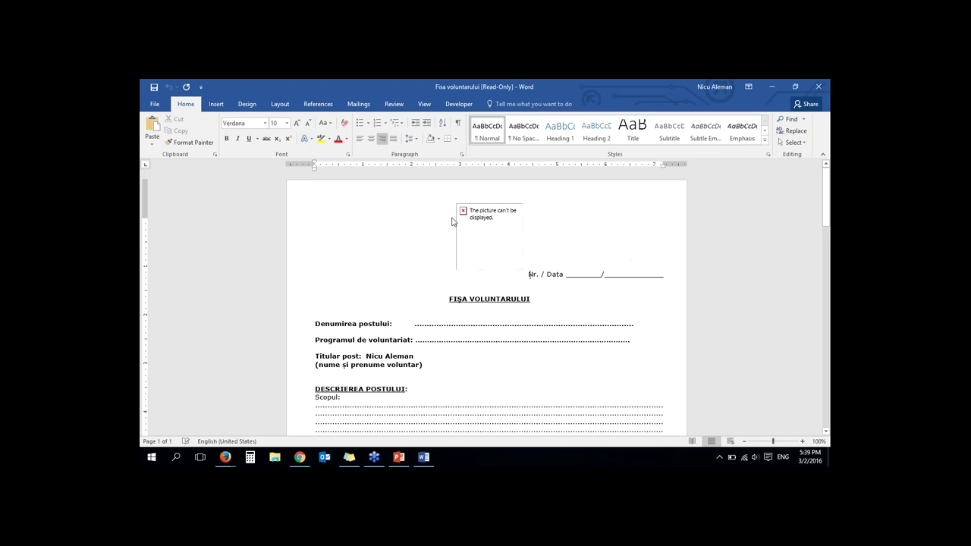
Review the generated "Fisa voluntarului" document from its heading to the signature section and close it
scroll(450, 222, "down", 2)
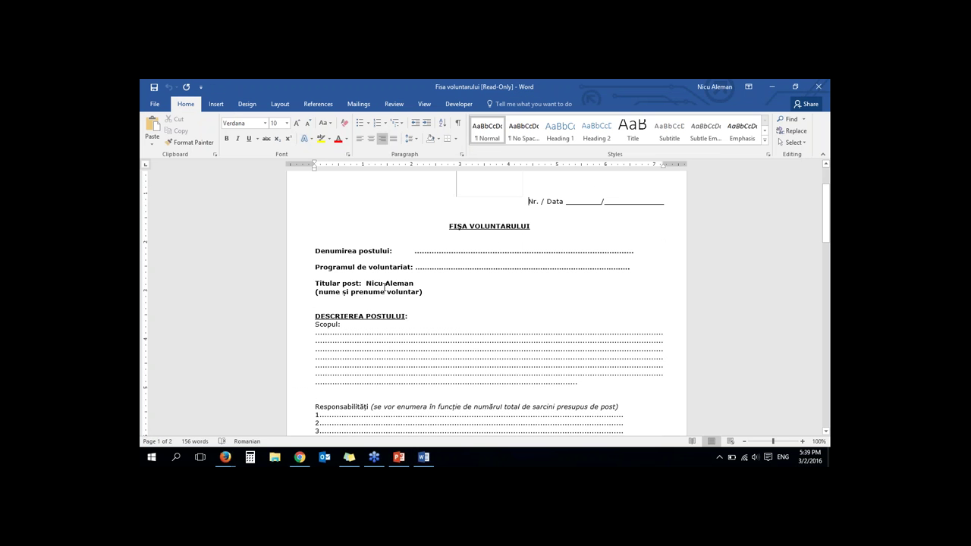
left_click(385, 286)
scroll(501, 288, "down", 5)
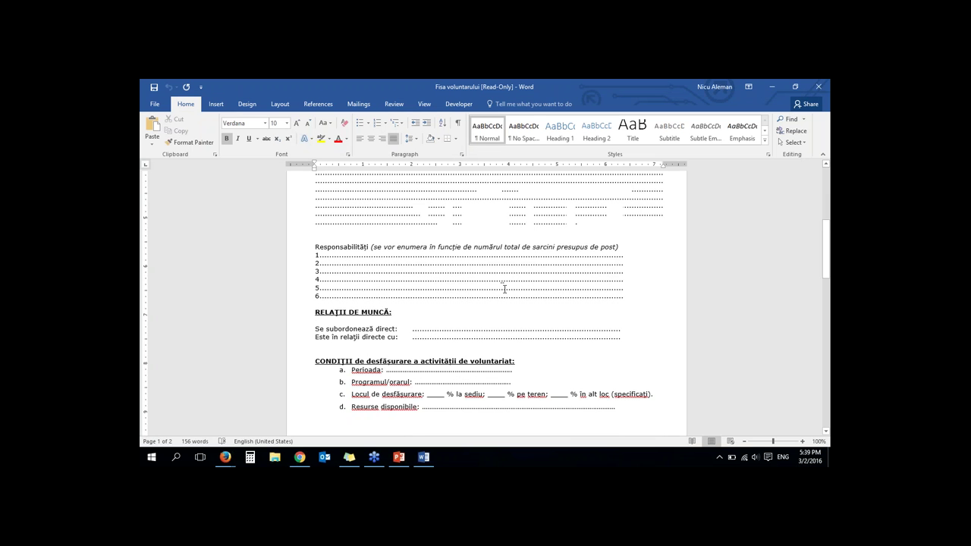
scroll(504, 289, "down", 9)
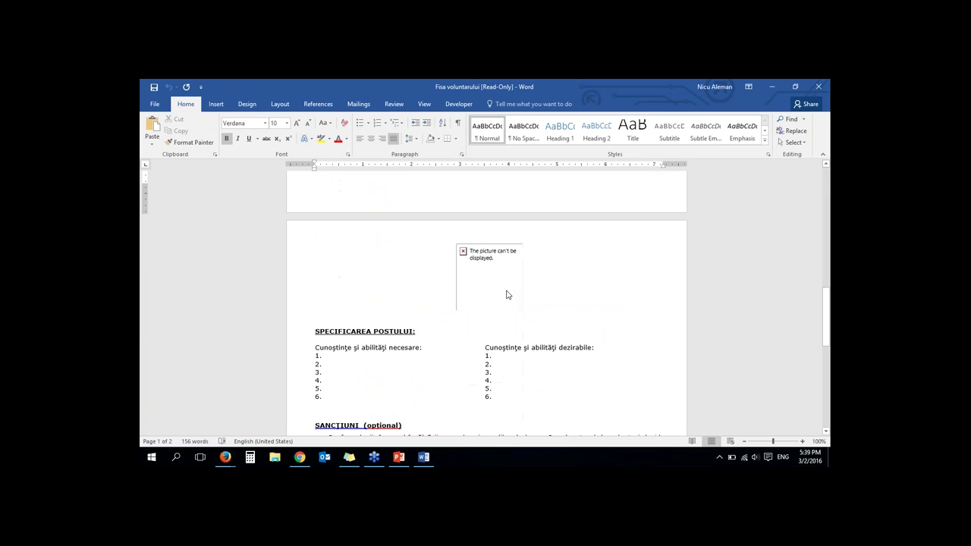
scroll(507, 296, "down", 7)
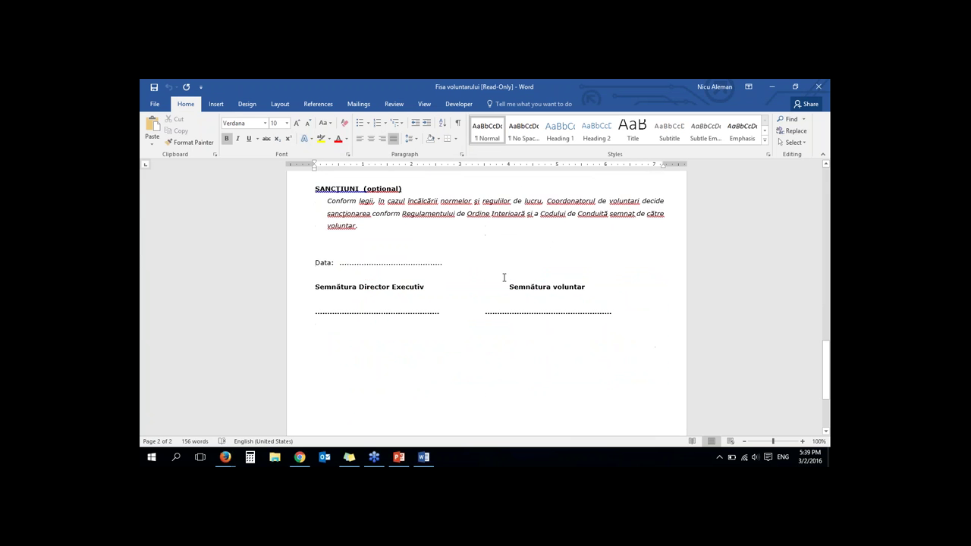
scroll(504, 278, "up", 20)
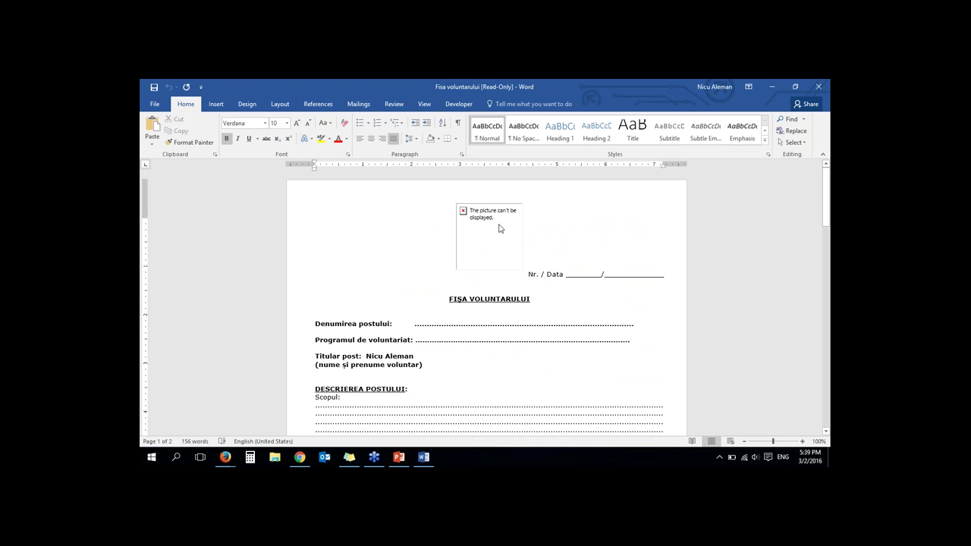
left_click(819, 87)
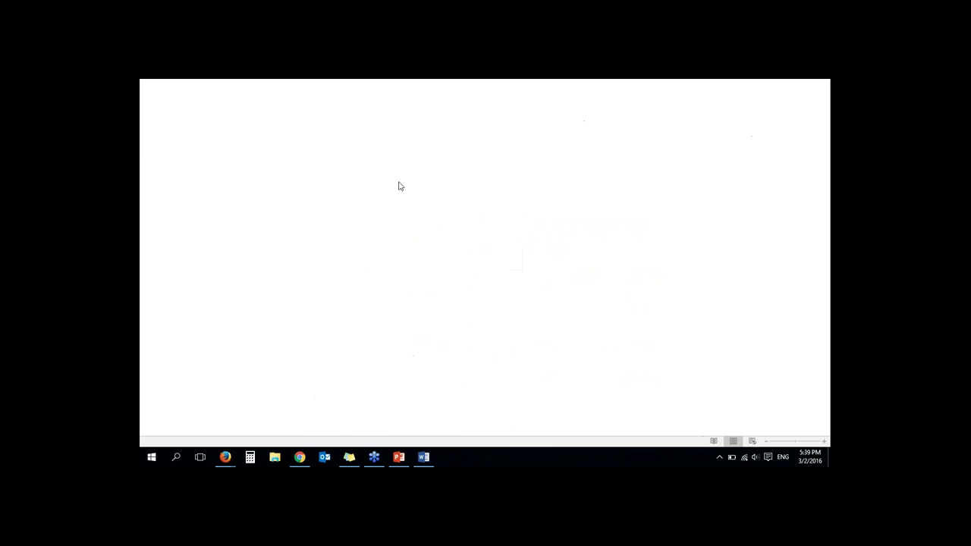
Start changing the volunteer contact's image and browse the computer's Desktop folder for a picture to upload
left_click(293, 208)
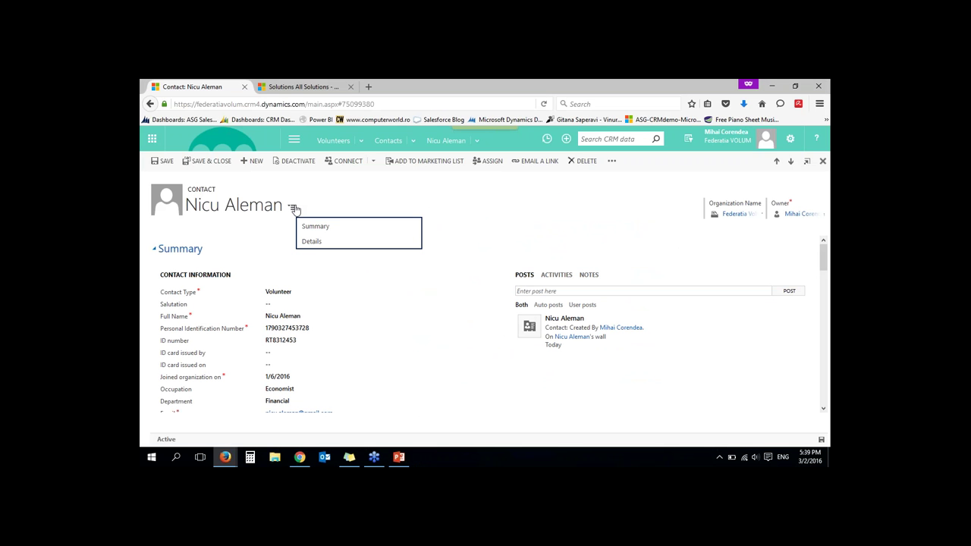
left_click(310, 241)
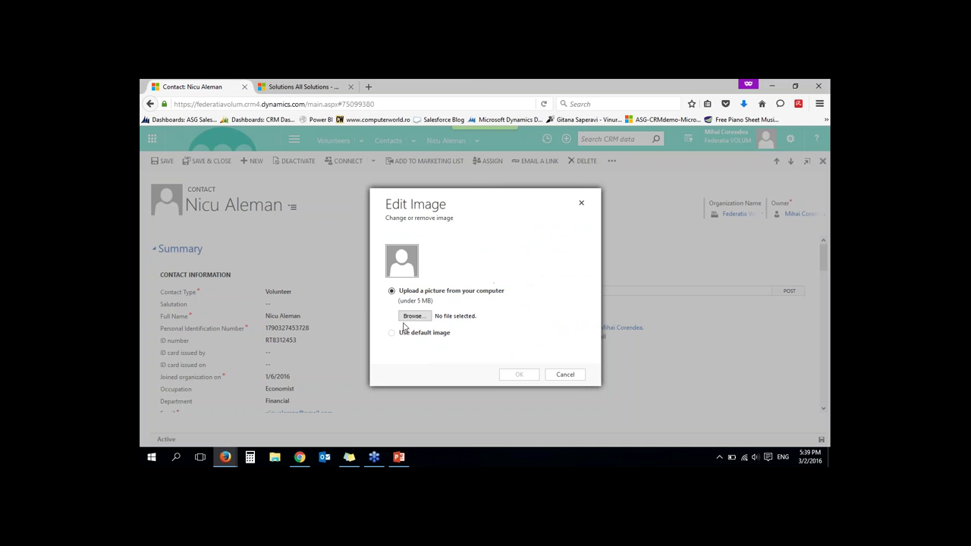
left_click(413, 315)
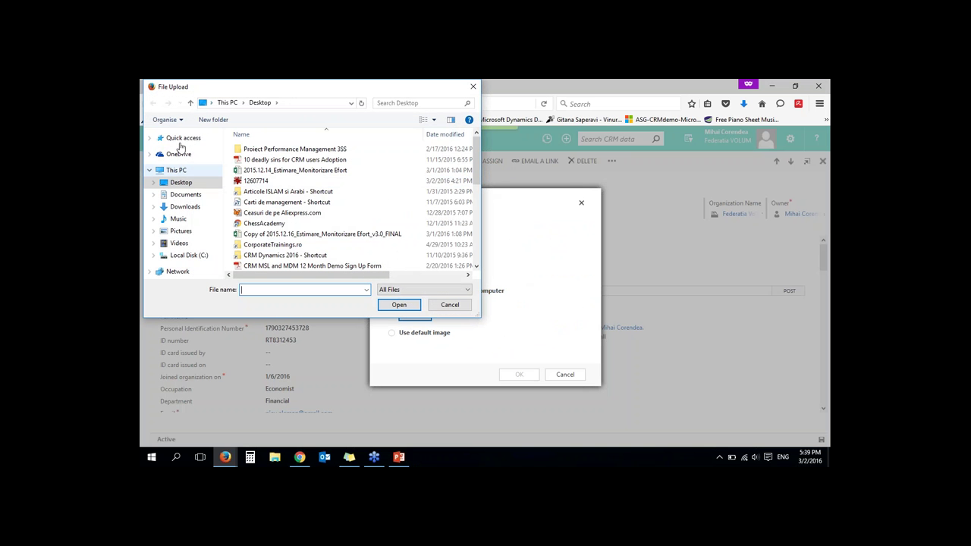
left_click(185, 195)
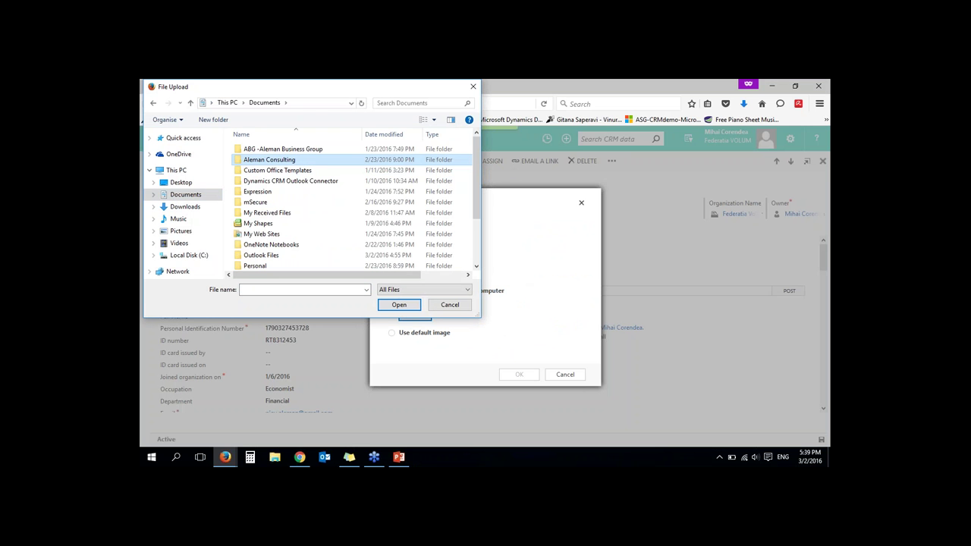
left_click(175, 175)
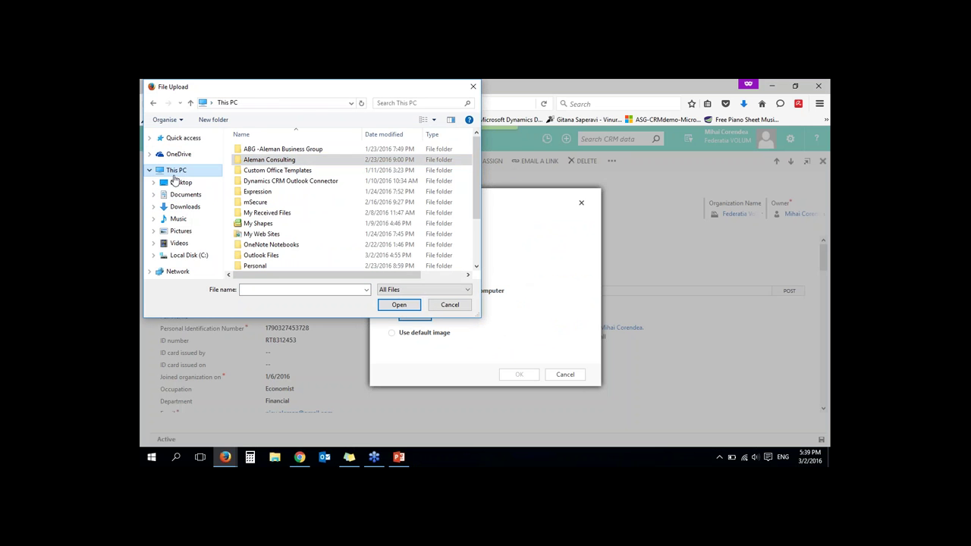
left_click(181, 183)
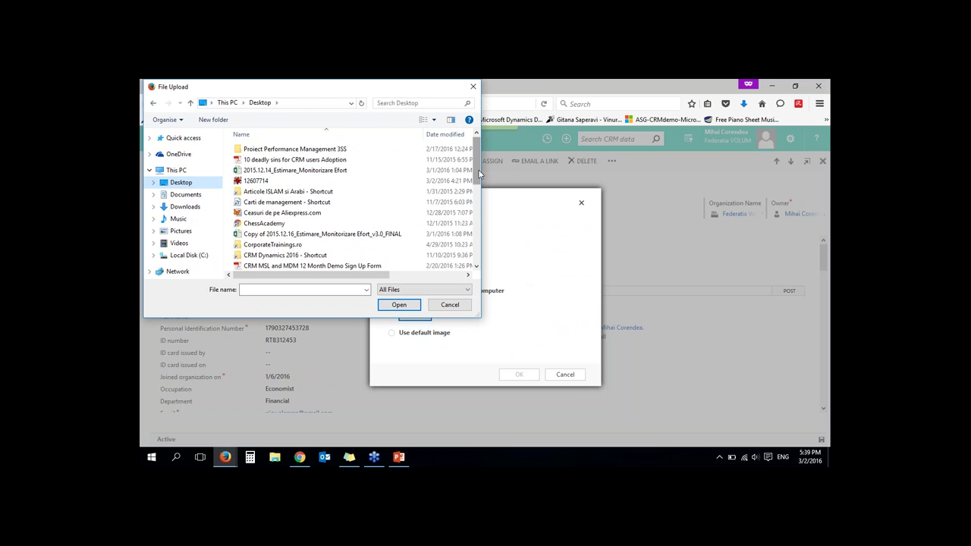
Upload "poza 4_NA_portret negru" from the desktop folder under Documents > Personal as the contact's image
left_click_drag(479, 174, 474, 205)
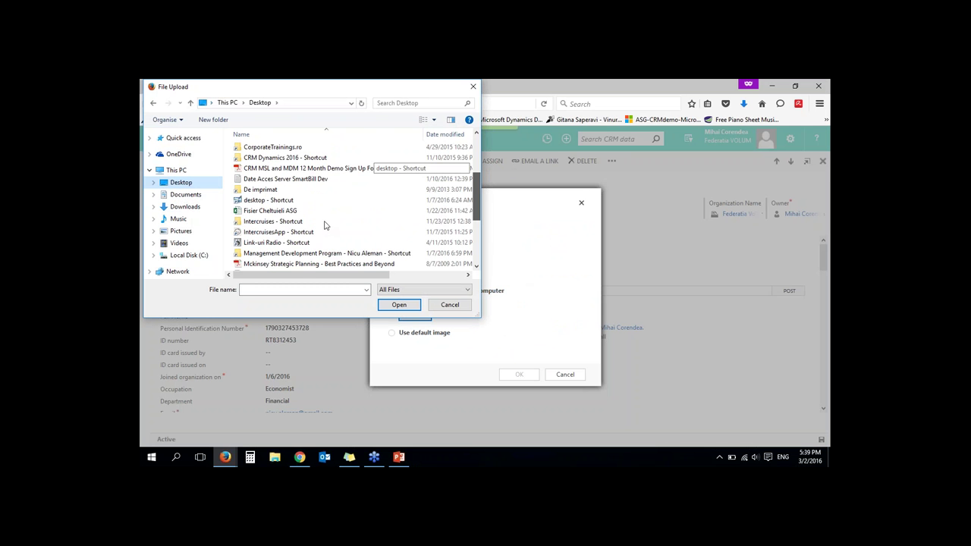
double_click(266, 199)
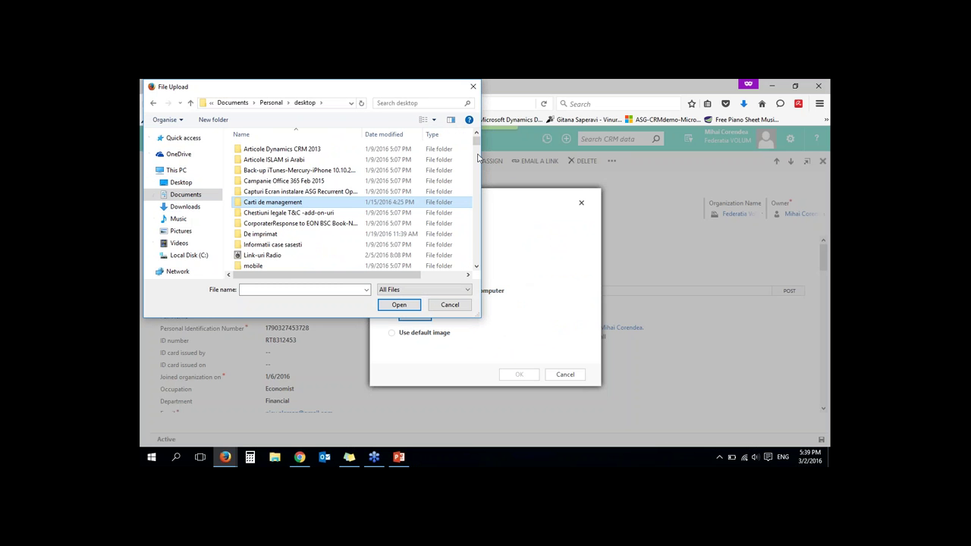
left_click_drag(477, 146, 467, 228)
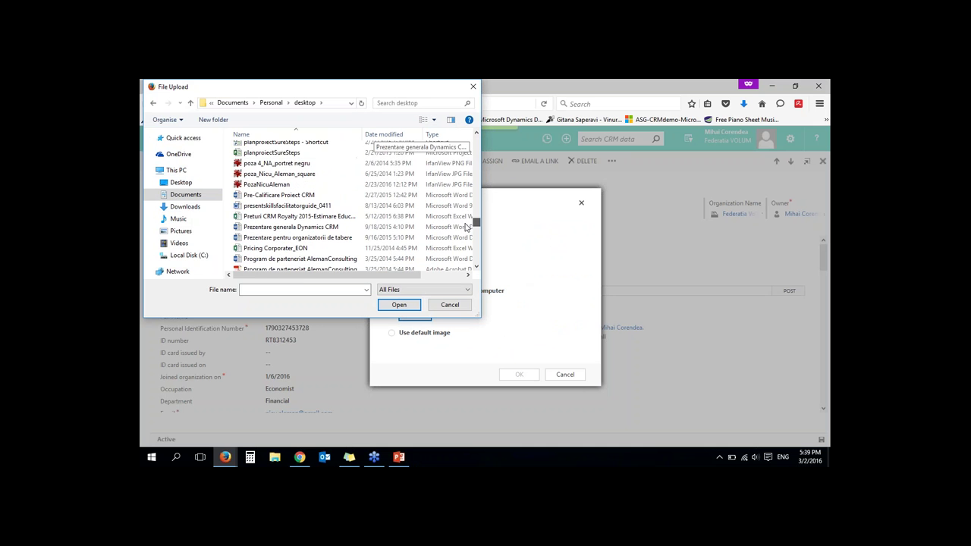
left_click(277, 163)
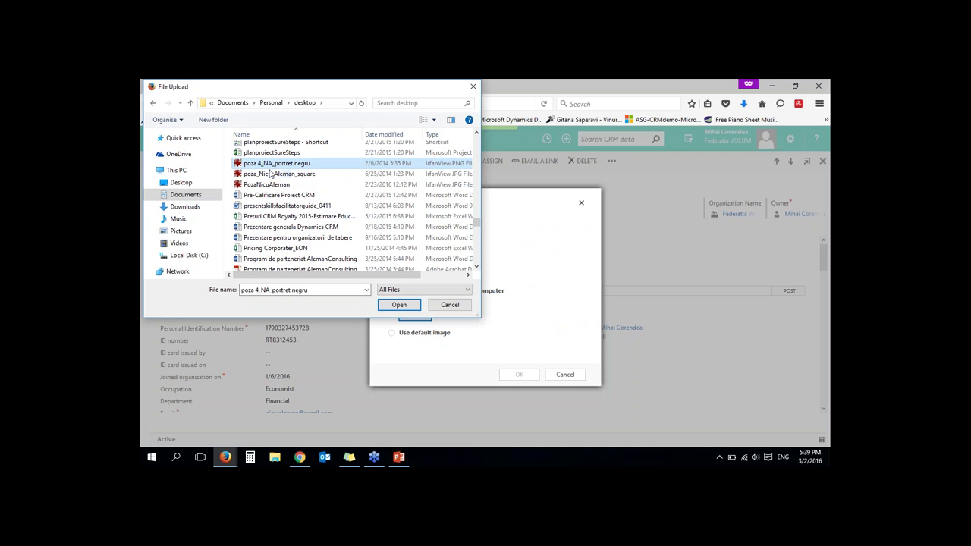
left_click(398, 305)
left_click(518, 376)
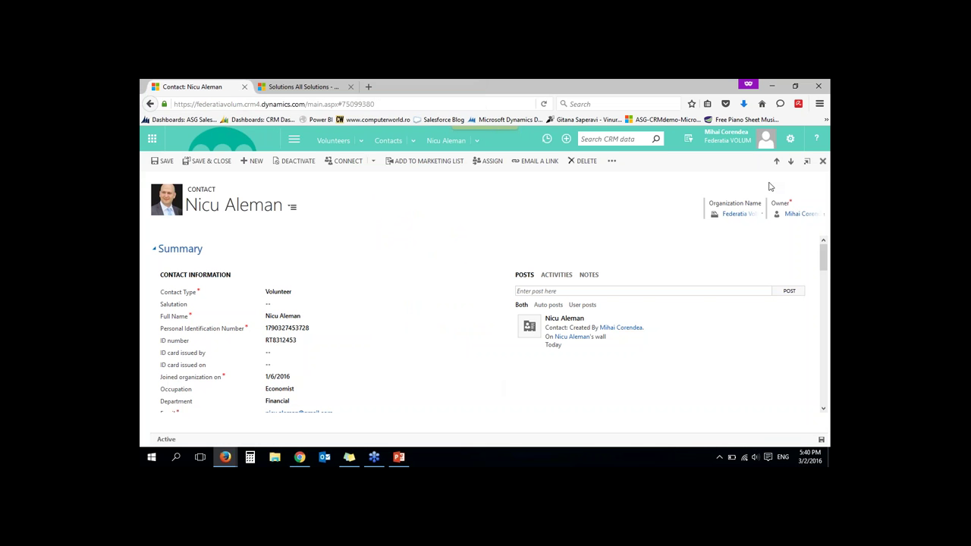
Generate the "Contract-de-voluntariat-pentru-adulti" document from its Word template for this contact and open it in Microsoft Word
left_click(611, 161)
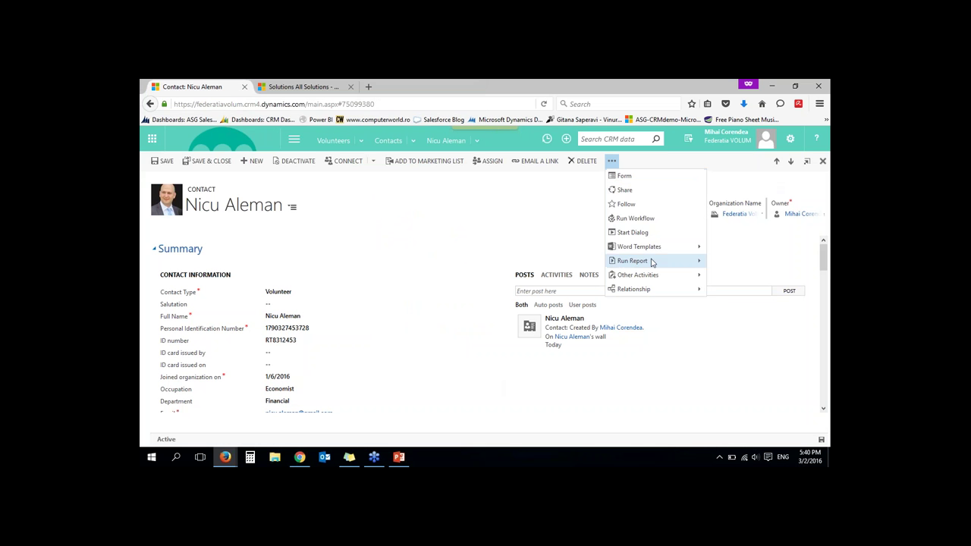
mouse_move(654, 249)
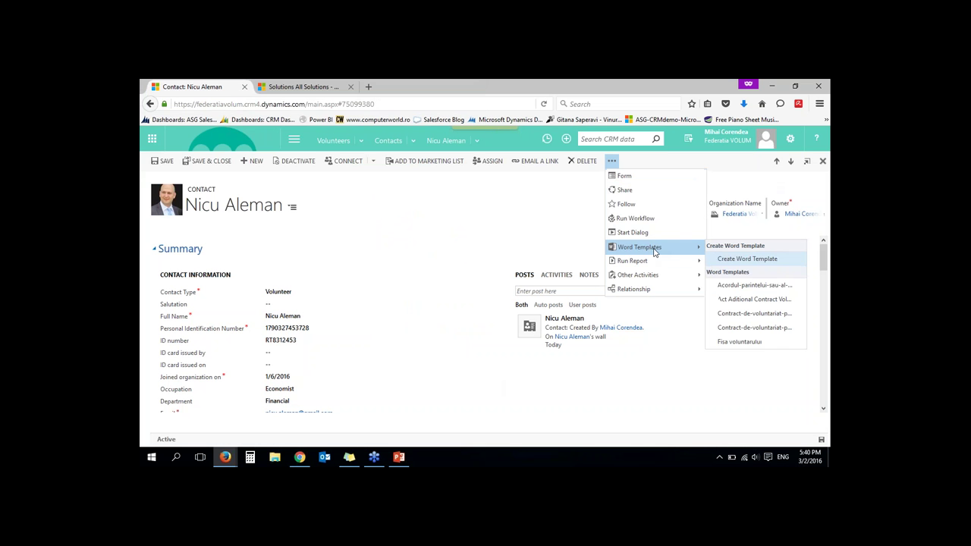
left_click(756, 314)
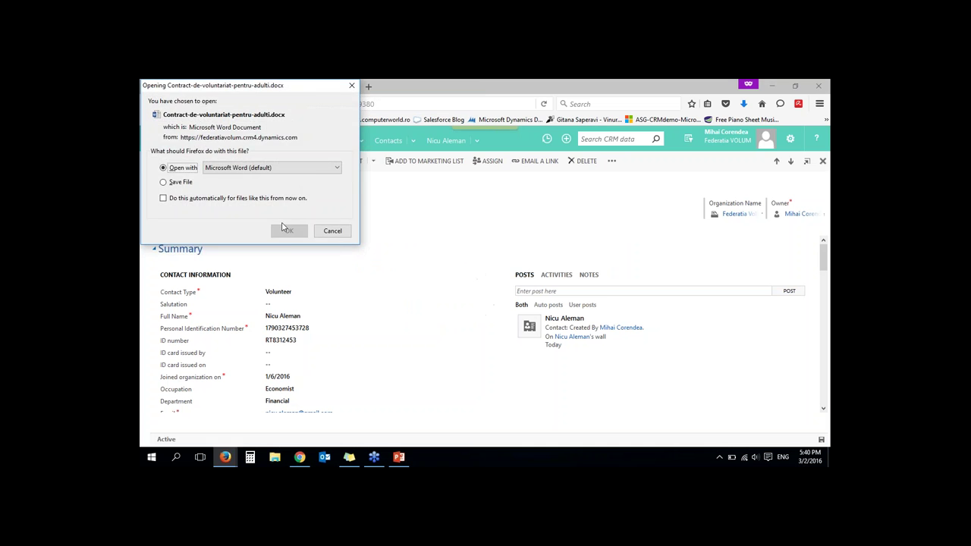
left_click(288, 231)
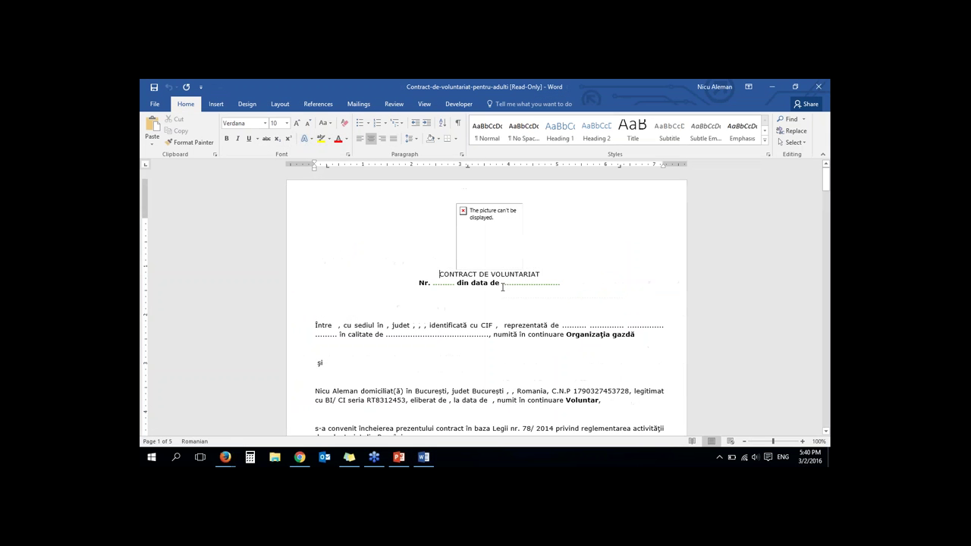
Review the contract's organization and volunteer details and its first articles, and close the document
scroll(465, 270, "down", 2)
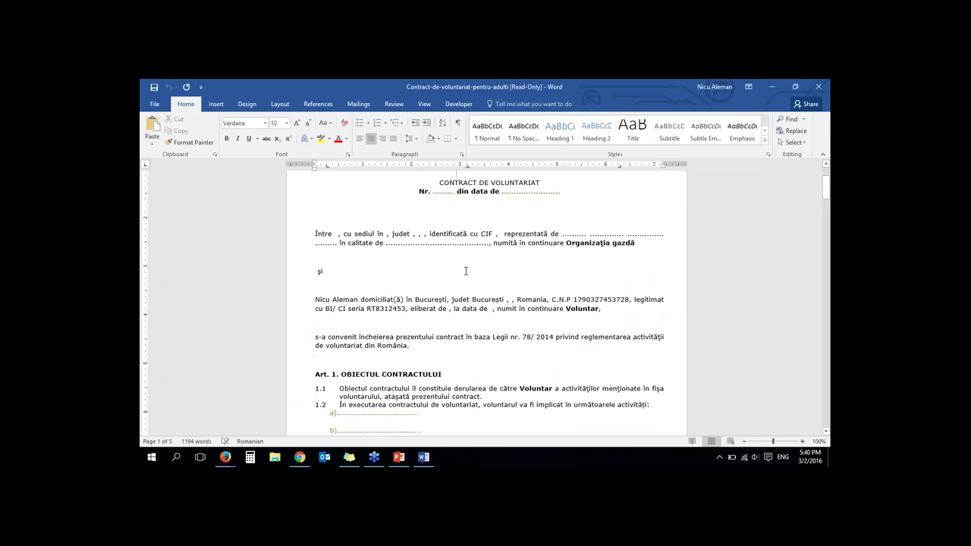
left_click_drag(406, 270, 451, 270)
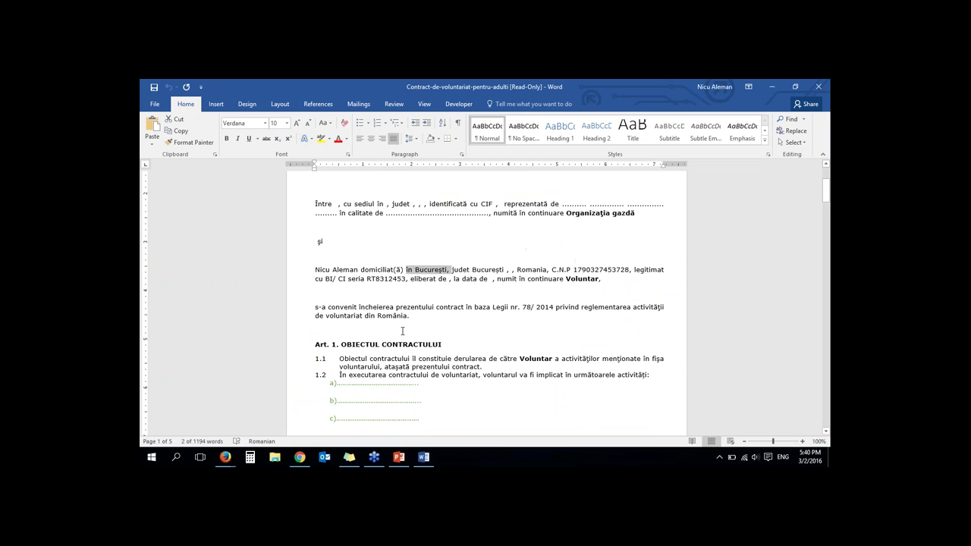
left_click(494, 315)
scroll(495, 313, "down", 20)
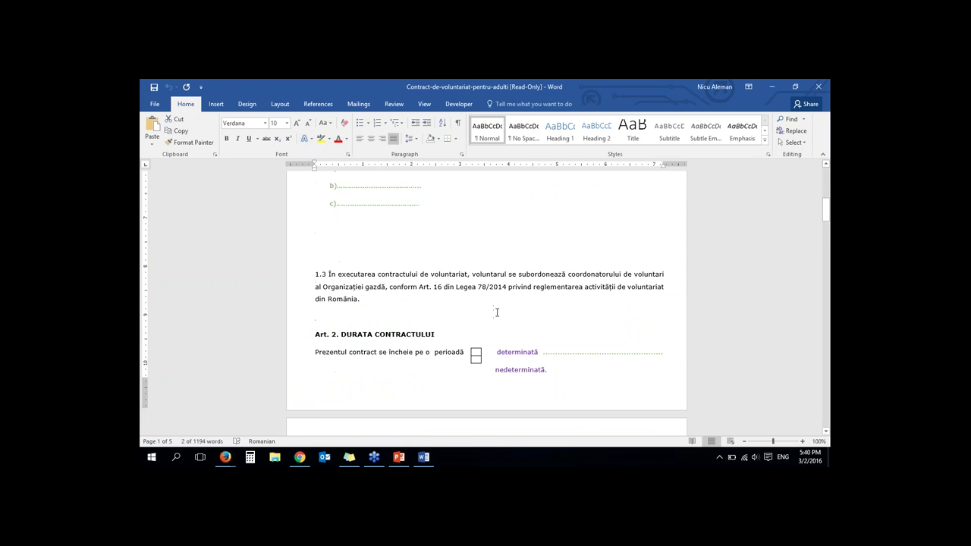
scroll(501, 309, "up", 15)
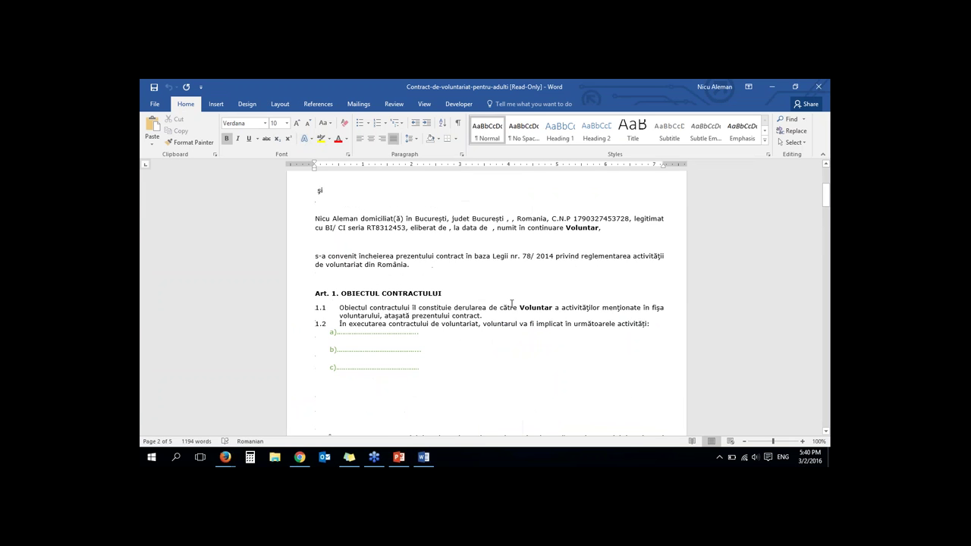
left_click(490, 274)
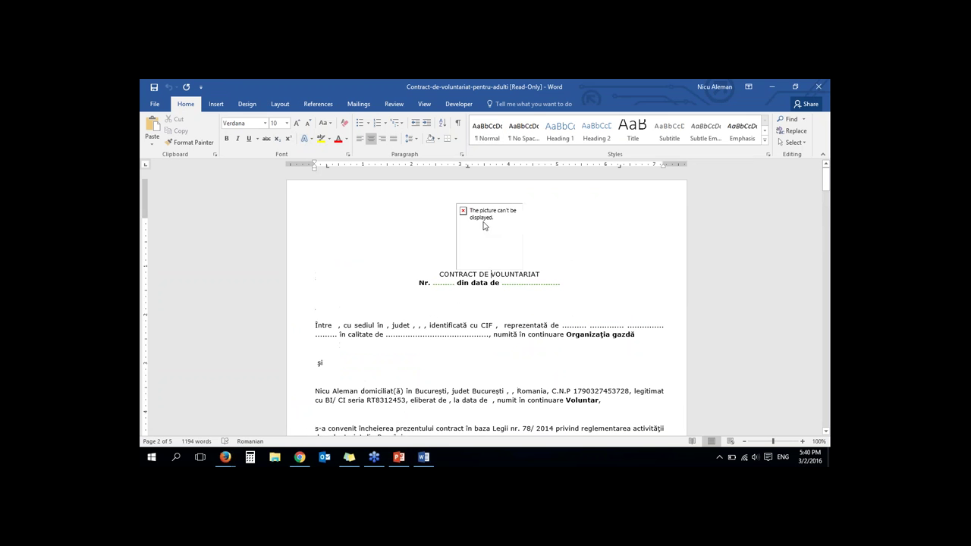
left_click(819, 87)
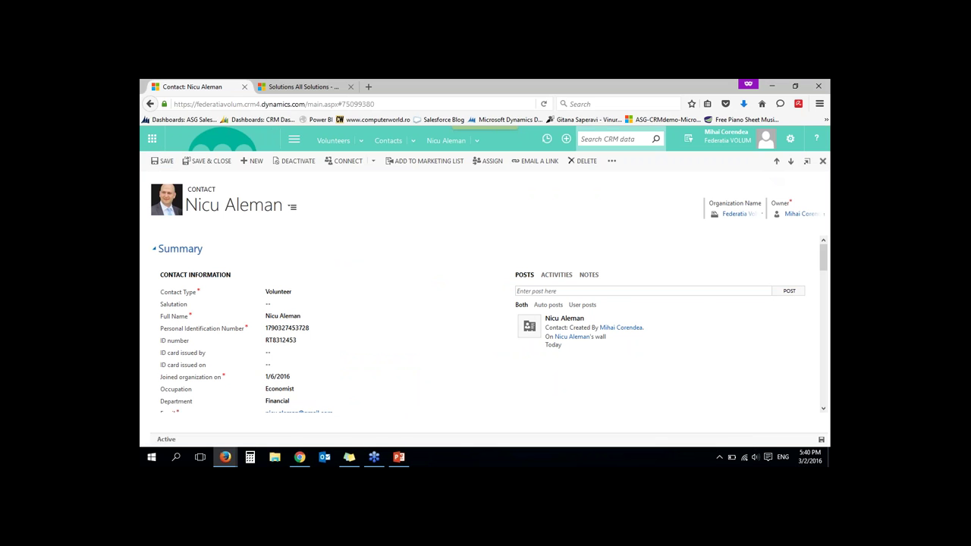
Generate the adult volunteering contract from its Word template again and open the new copy in Microsoft Word
left_click(612, 161)
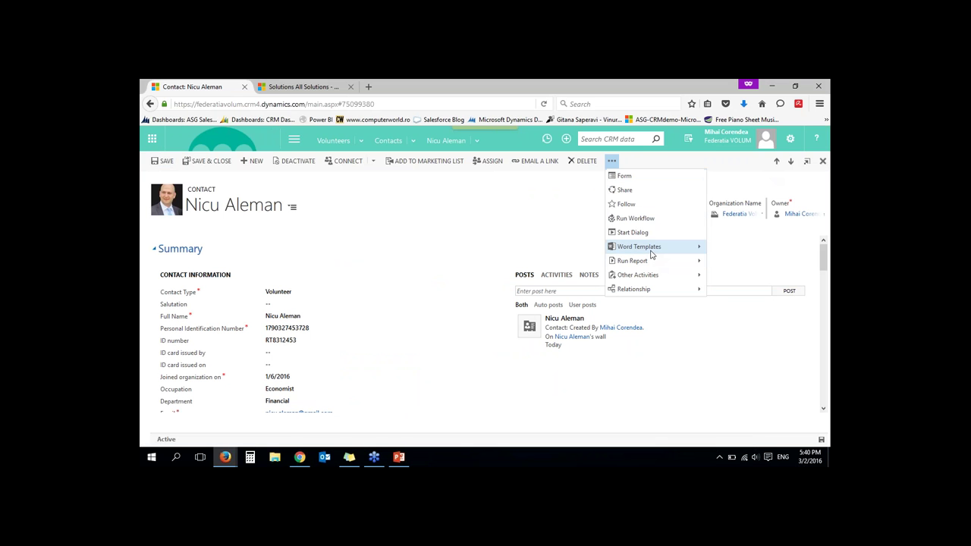
mouse_move(651, 250)
left_click(745, 309)
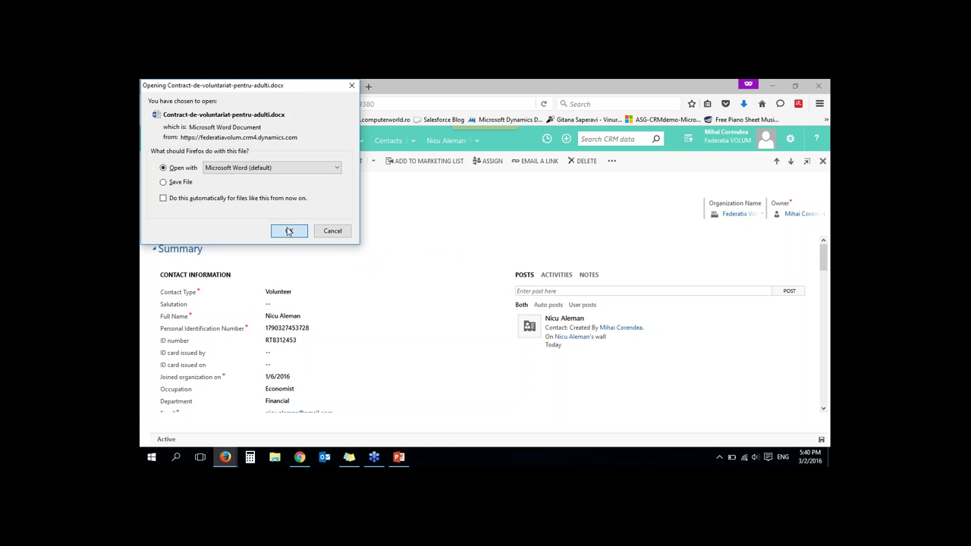
left_click(289, 232)
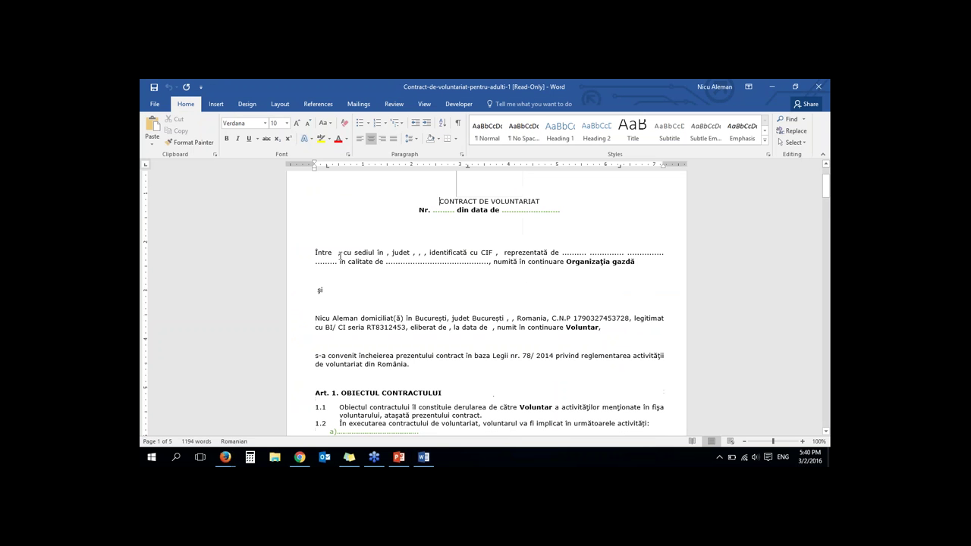
Check the host organization and volunteer fields in the second contract copy and close it
scroll(486, 241, "down", 1)
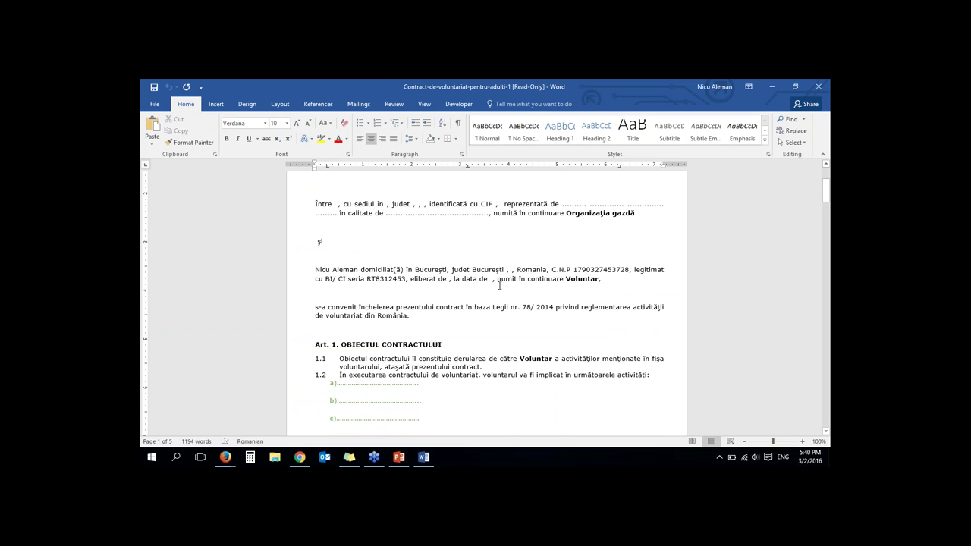
scroll(473, 297, "down", 1)
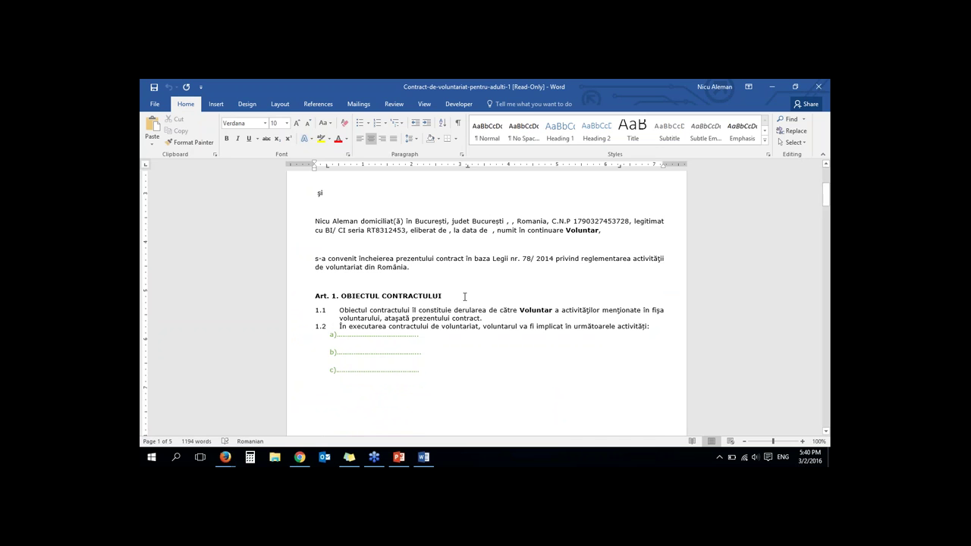
left_click(818, 87)
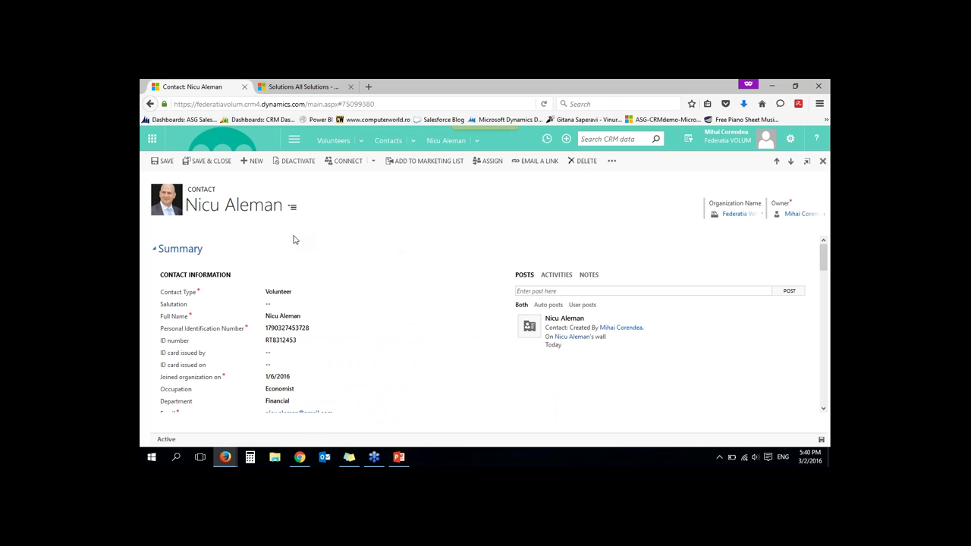
Go to the Organizations list in the Volunteers area to show the active accounts
left_click(381, 145)
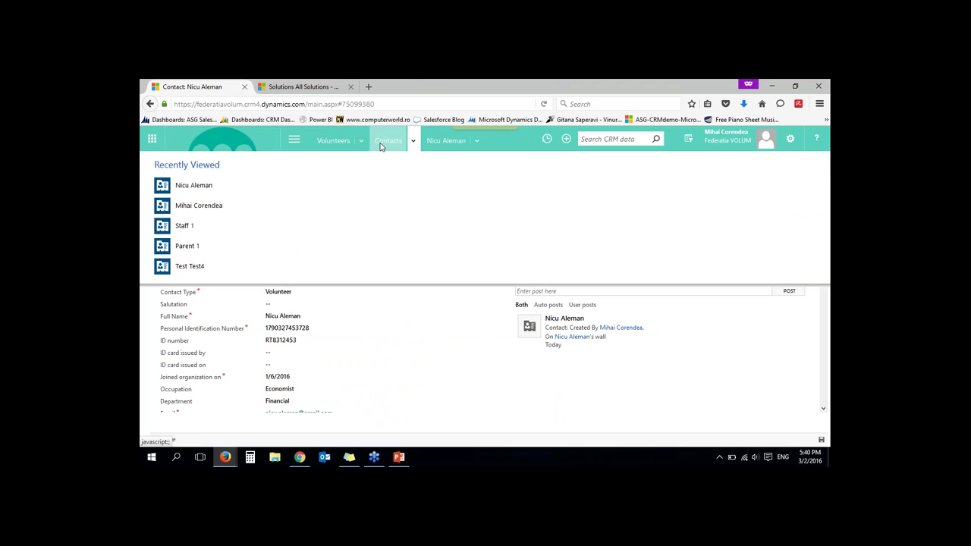
left_click(334, 141)
left_click(303, 187)
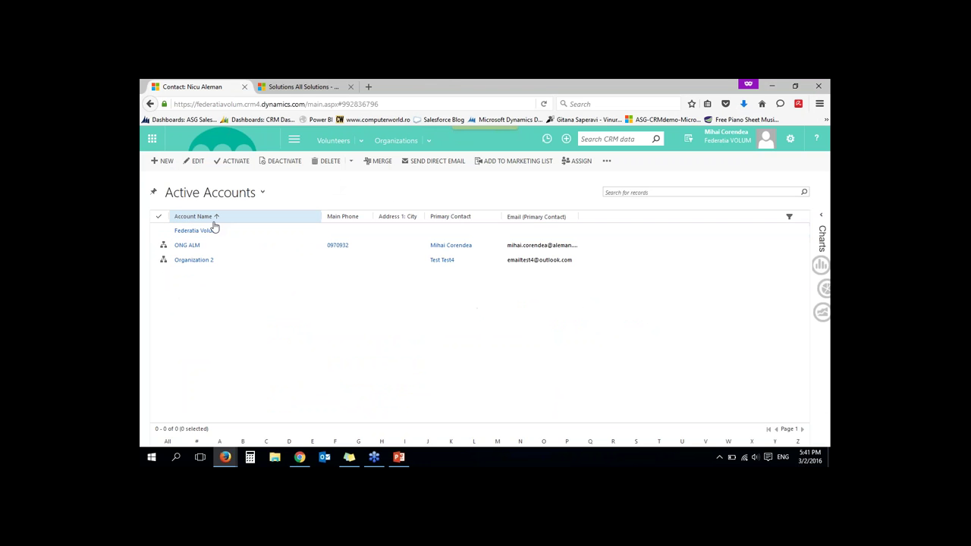
Open the ONG ALM organization and review its account information, including the type options, parent organization and federation, coalition, alliance and network fields
left_click(187, 245)
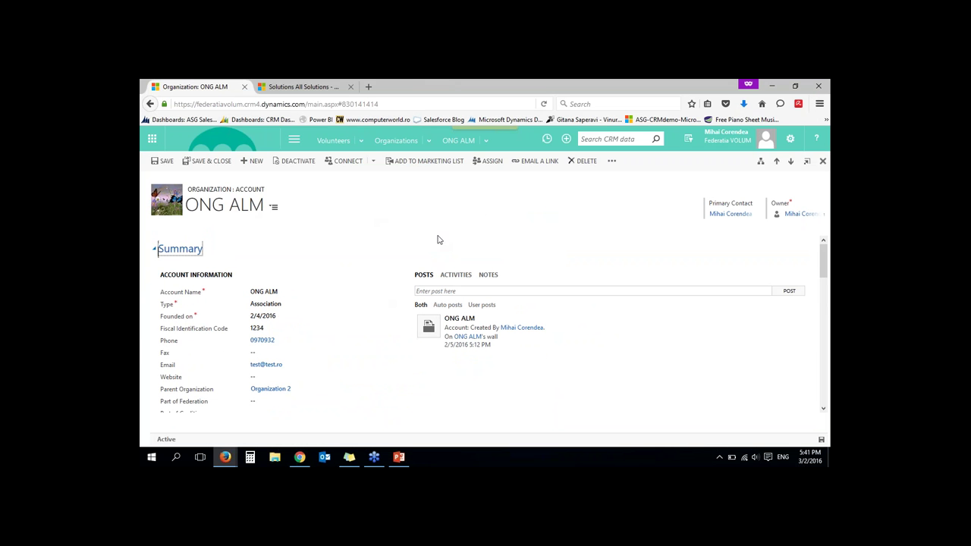
left_click(274, 303)
left_click(271, 305)
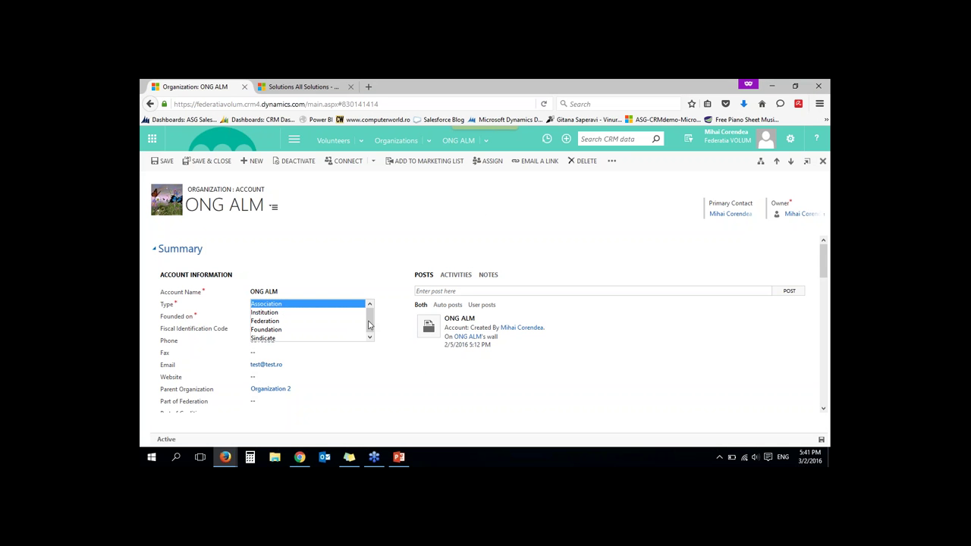
left_click(266, 304)
left_click(304, 328)
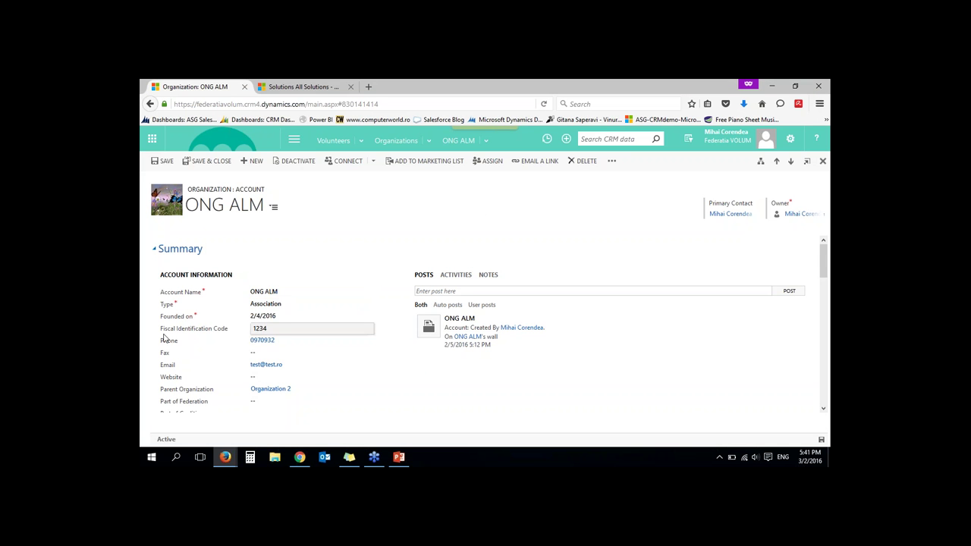
scroll(284, 349, "down", 1)
left_click(263, 363)
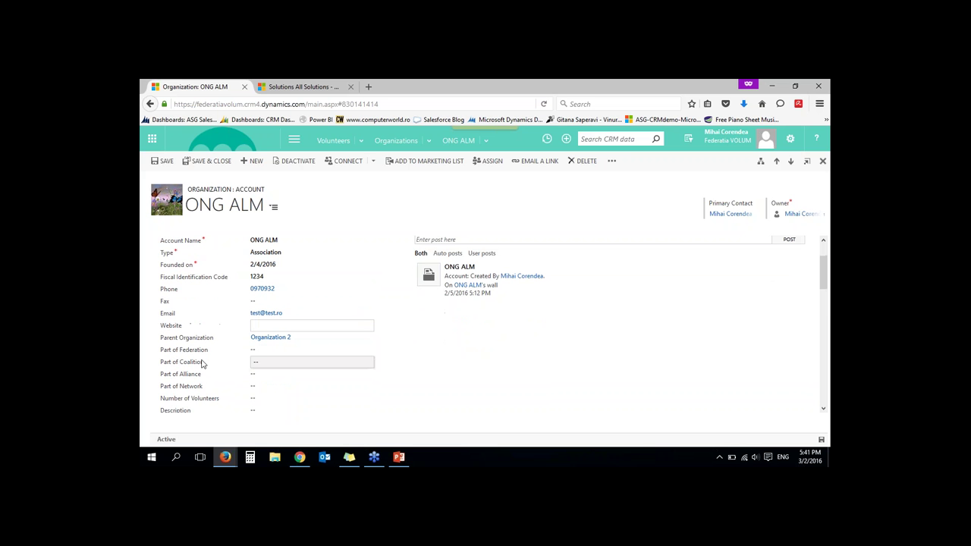
scroll(325, 367, "down", 1)
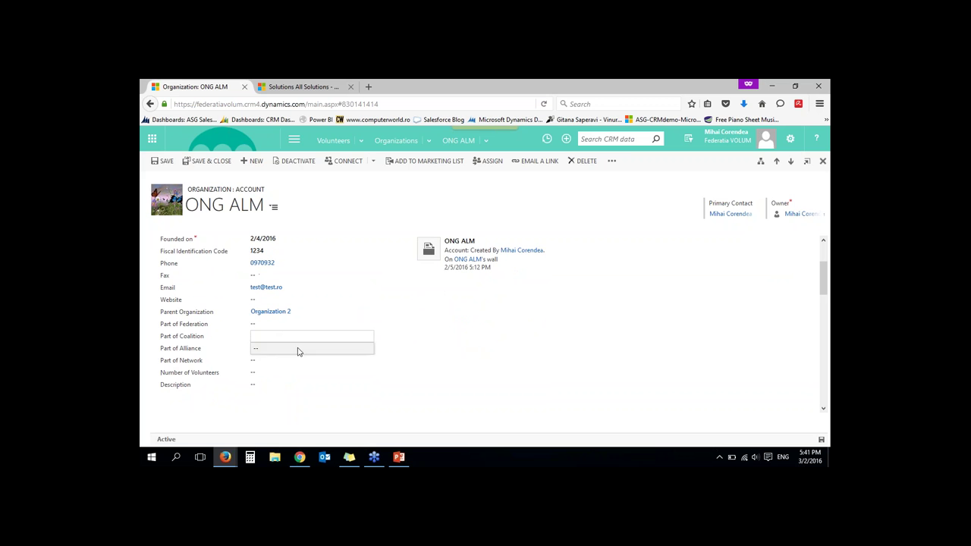
scroll(341, 327, "down", 2)
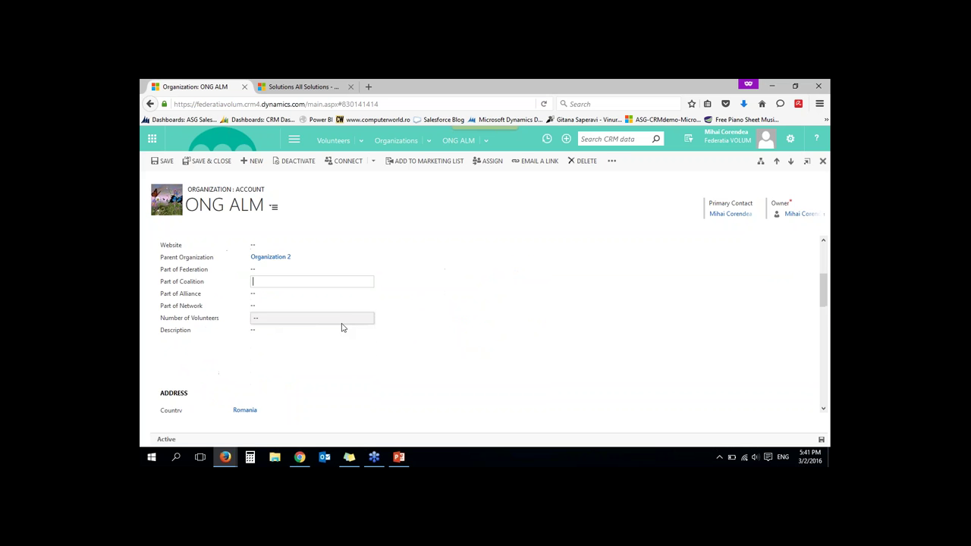
Set ONG ALM's Number of Volunteers to 60
left_click(265, 271)
type("6")
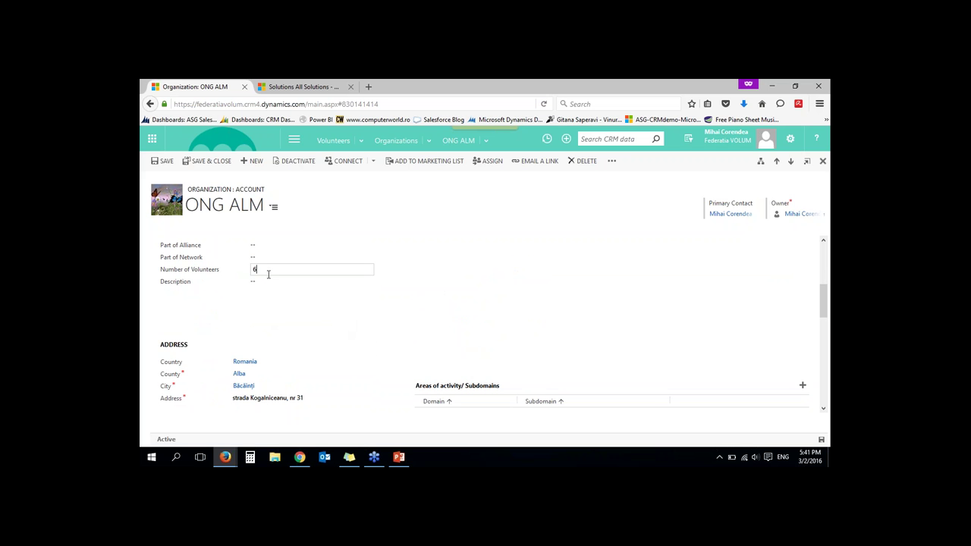
type("0")
key("Tab")
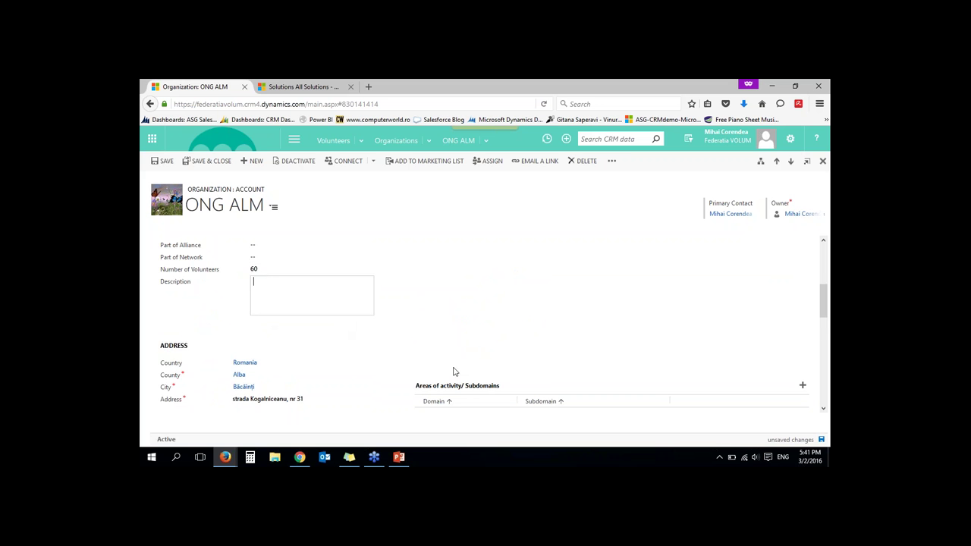
Examine ONG ALM's address, areas of activity, volunteers, marketing and child accounts, and return to the Organizations list without saving
scroll(453, 372, "down", 3)
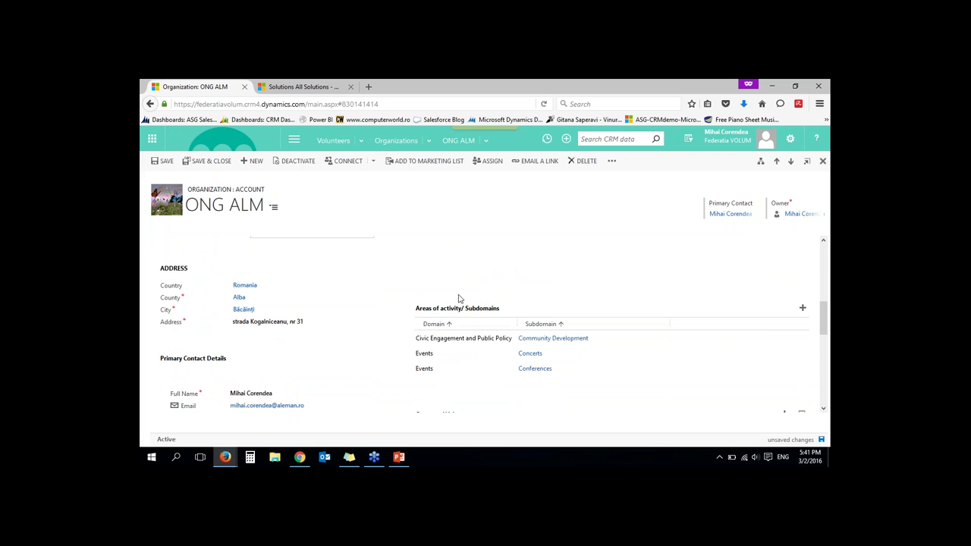
left_click_drag(427, 311, 476, 310)
scroll(486, 303, "down", 2)
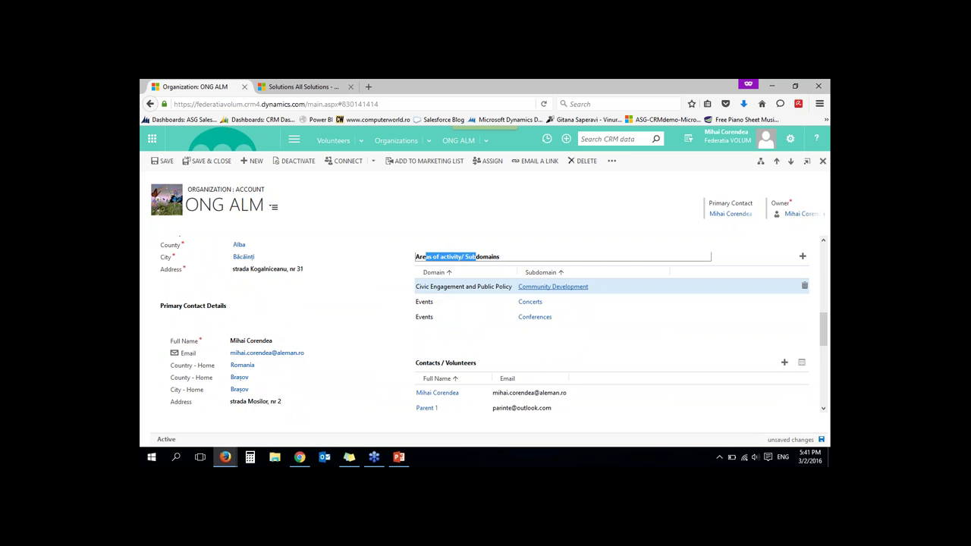
scroll(323, 310, "down", 1)
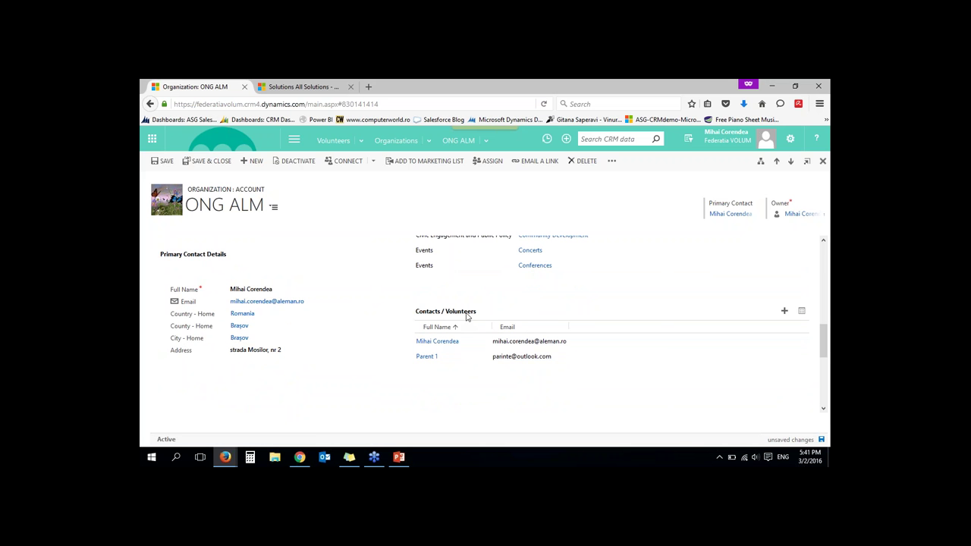
scroll(467, 317, "down", 1)
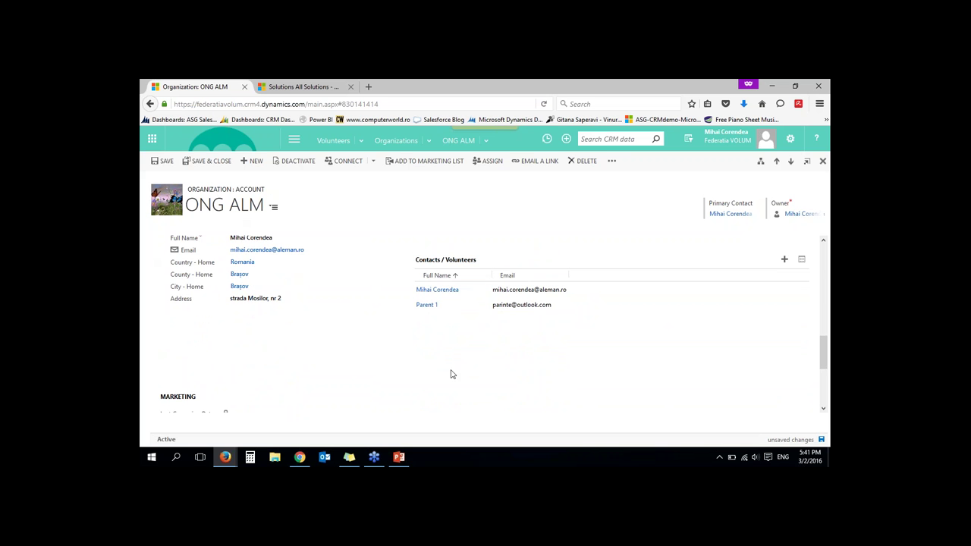
scroll(491, 390, "down", 3)
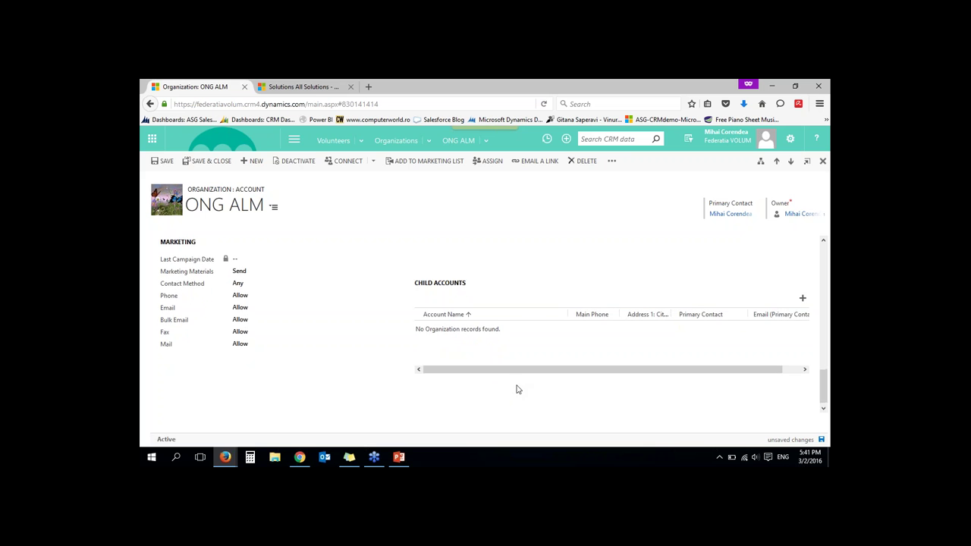
scroll(524, 396, "up", 5)
scroll(534, 395, "up", 2)
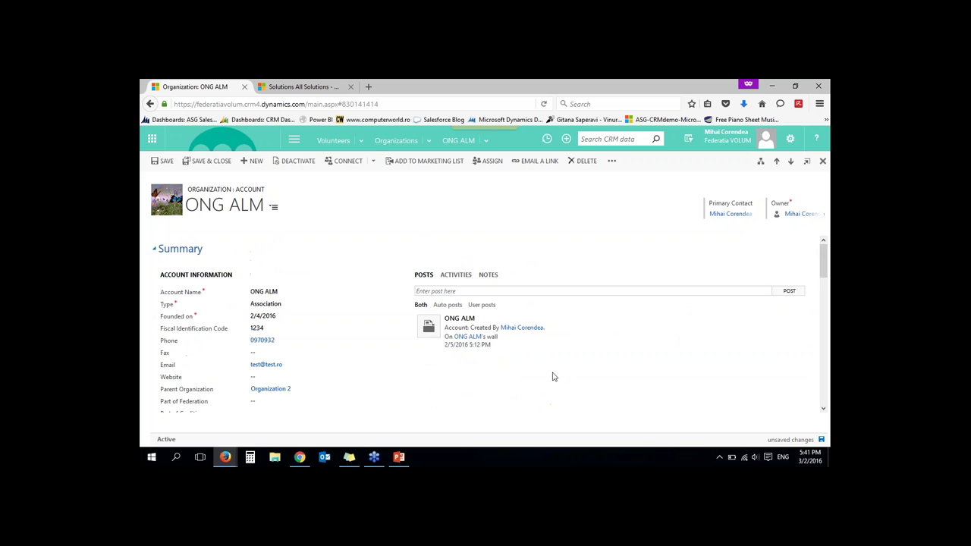
left_click(403, 143)
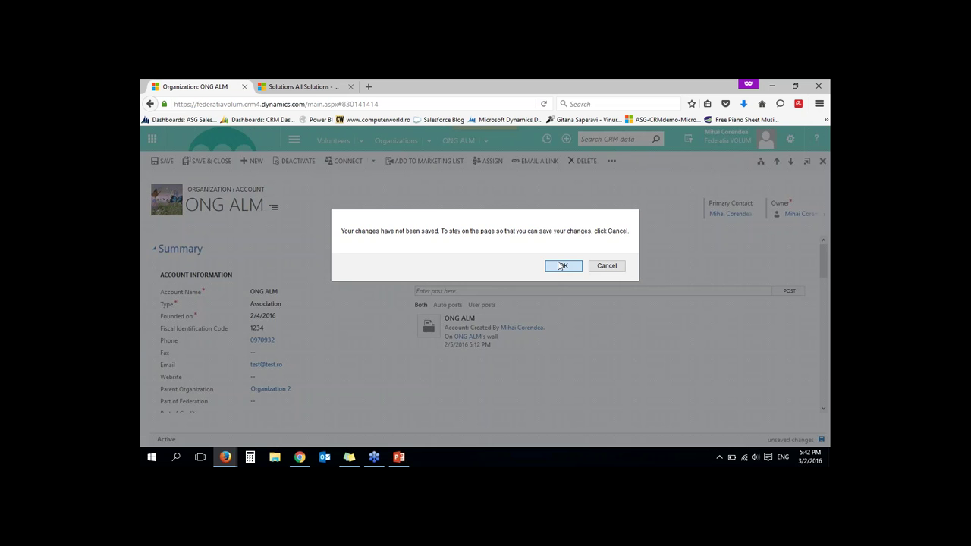
left_click(561, 265)
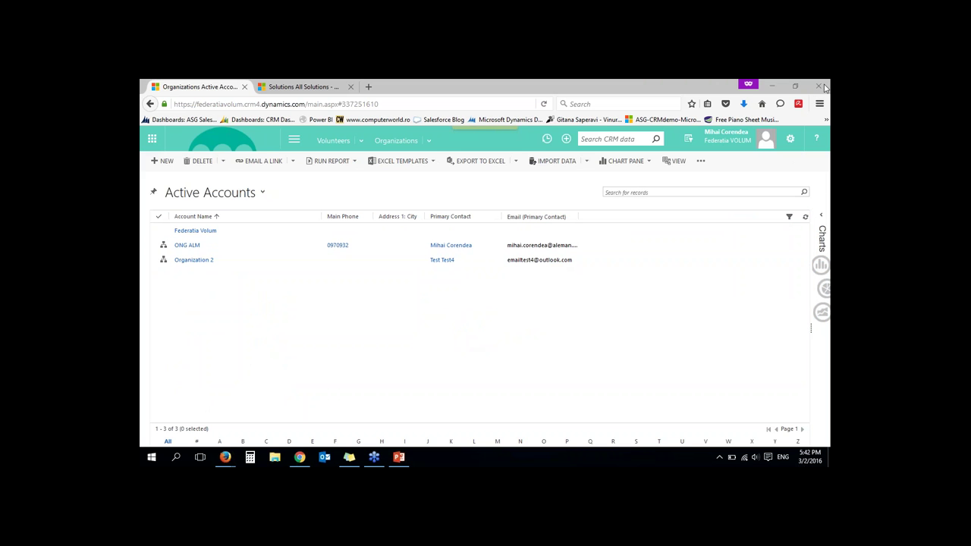
Show the charts for the active accounts and start a new chart with Account Name as its series
left_click(823, 221)
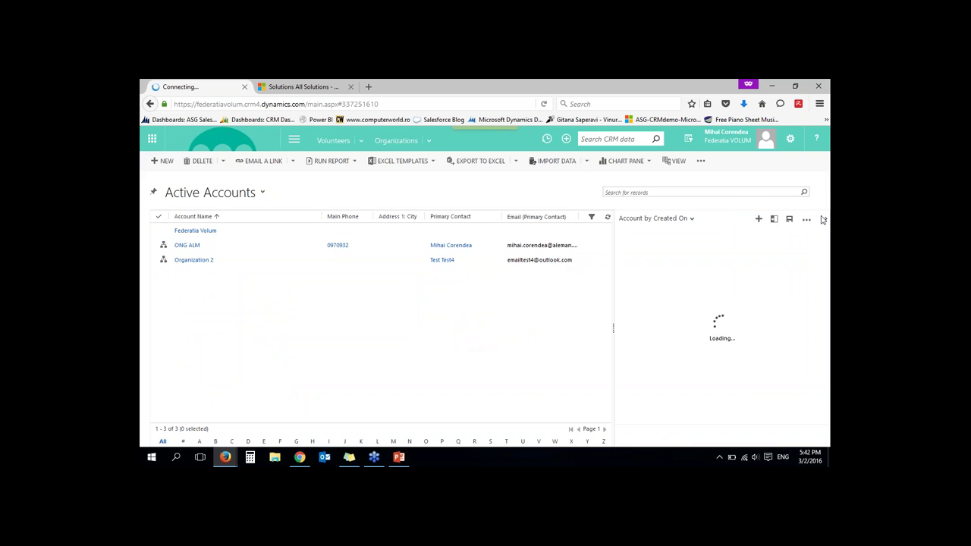
left_click(684, 219)
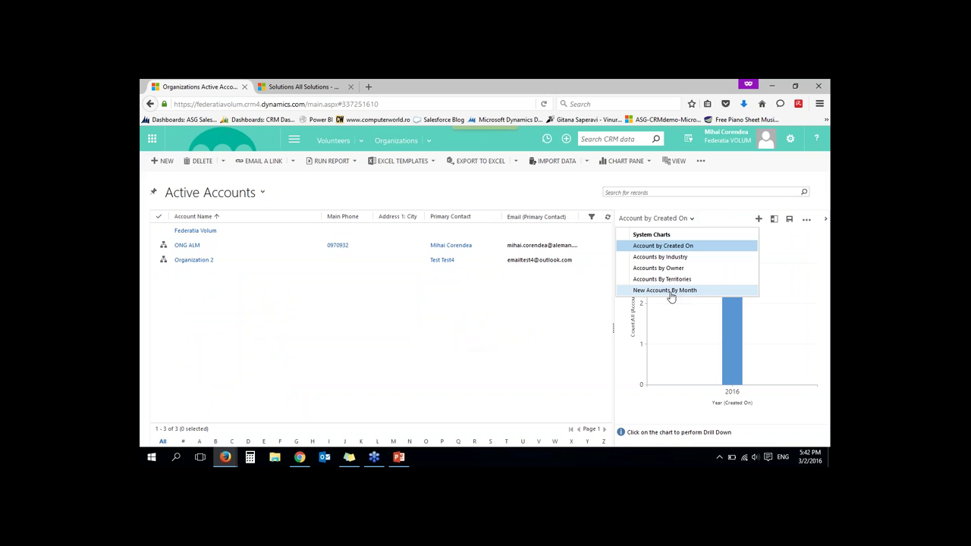
left_click(760, 219)
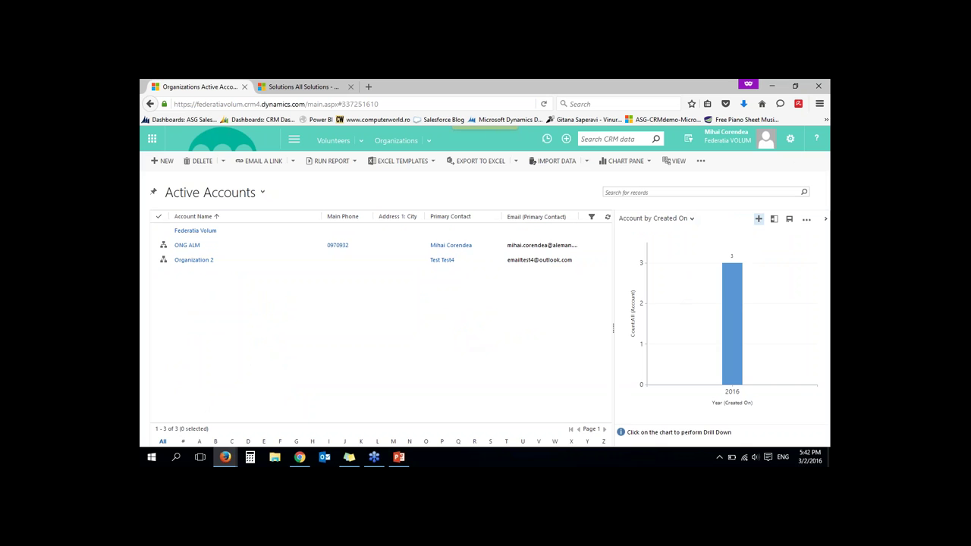
left_click(760, 219)
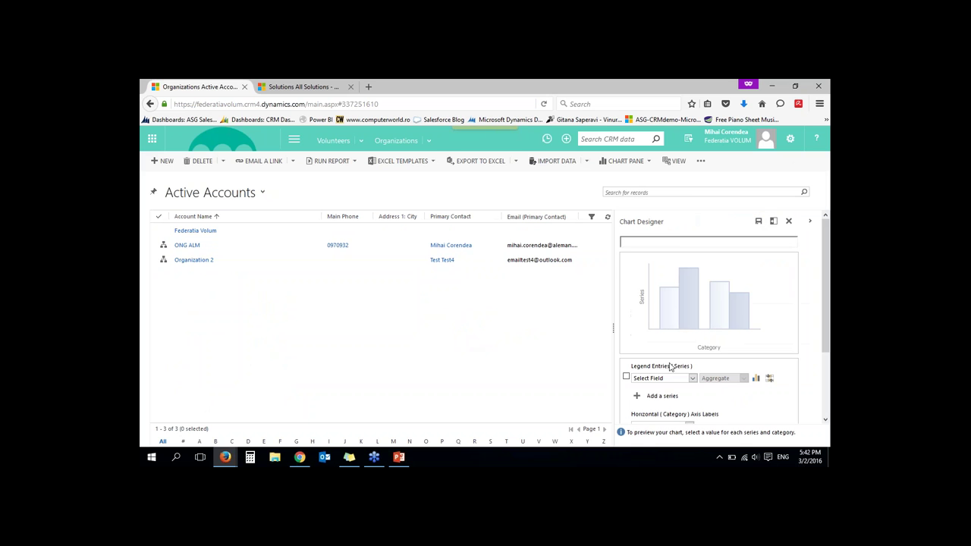
left_click(690, 381)
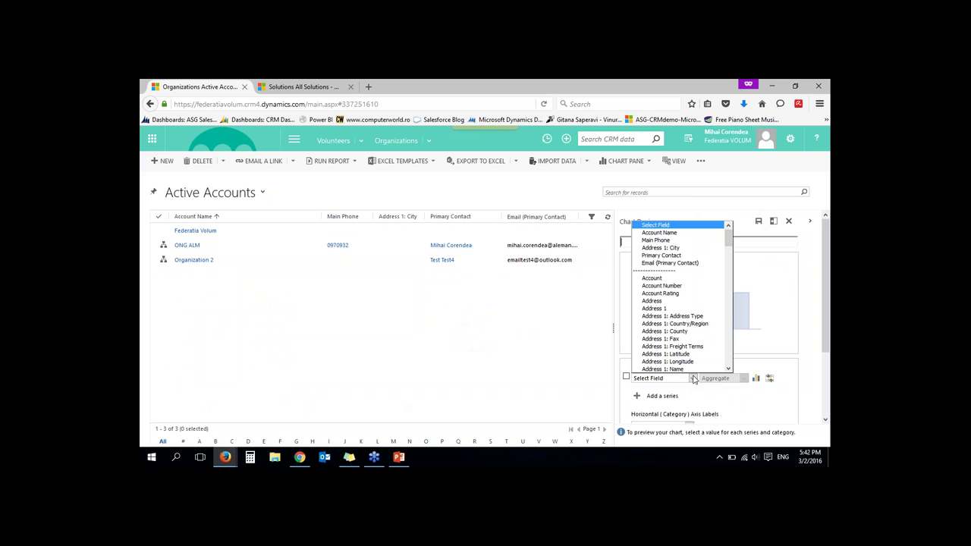
left_click(675, 232)
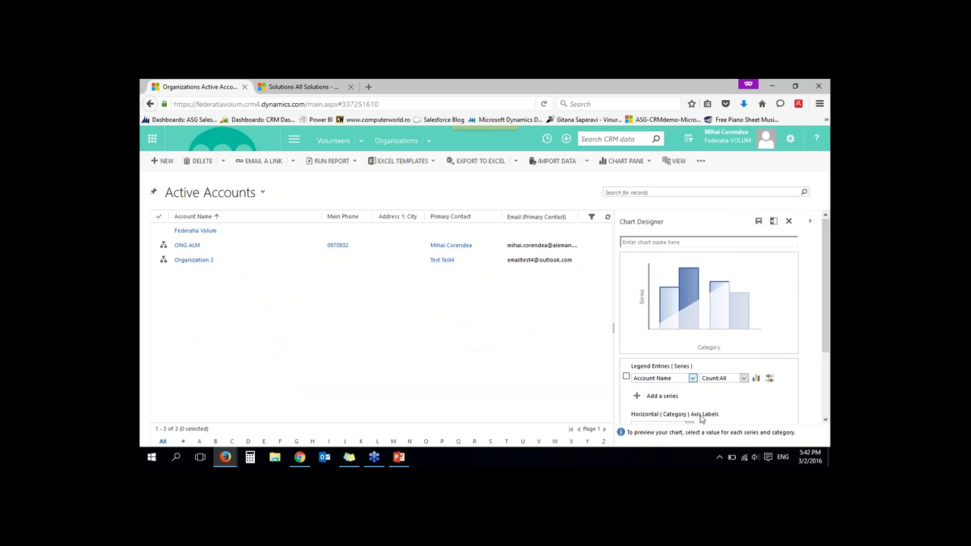
Use Address 1: City as the new chart's horizontal category, save the chart and close the Chart Designer
left_click(660, 423)
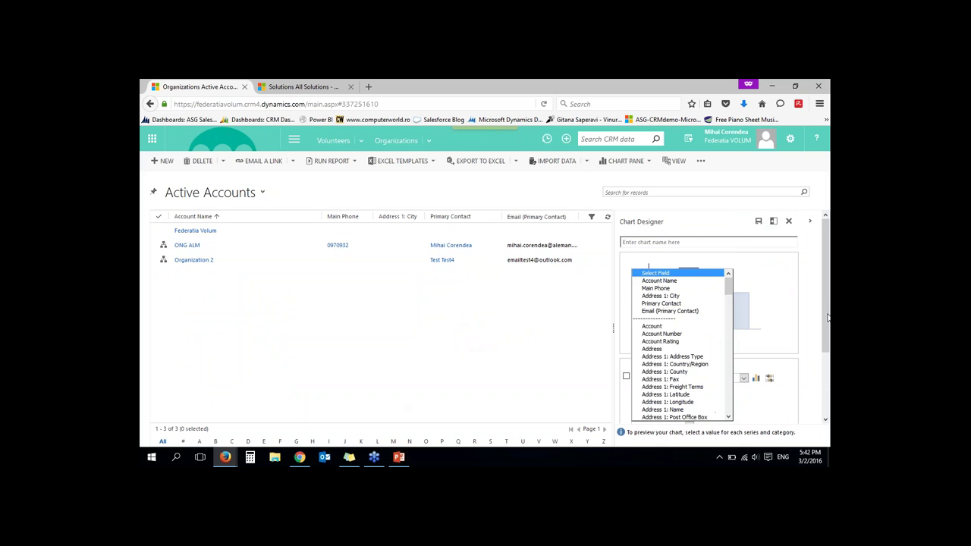
scroll(709, 342, "down", 1)
left_click(689, 375)
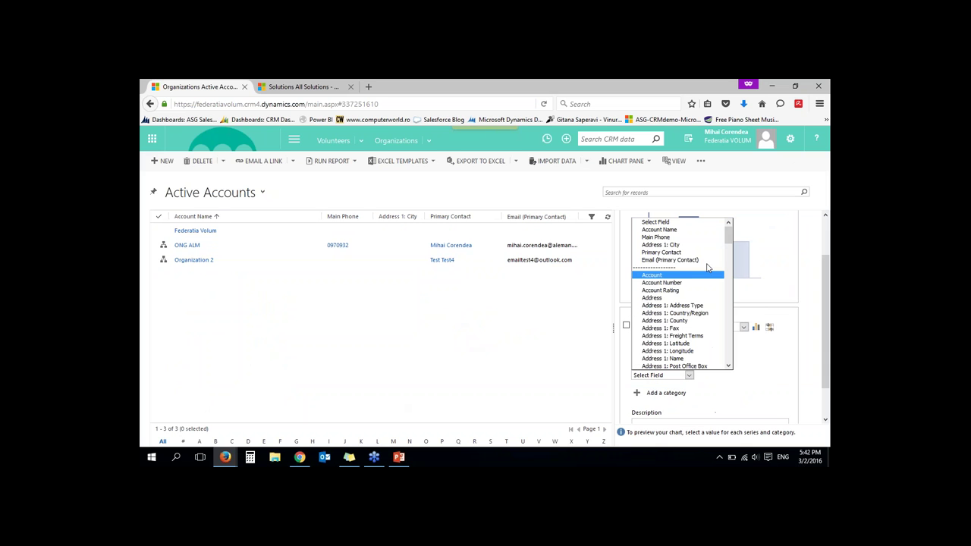
left_click(664, 244)
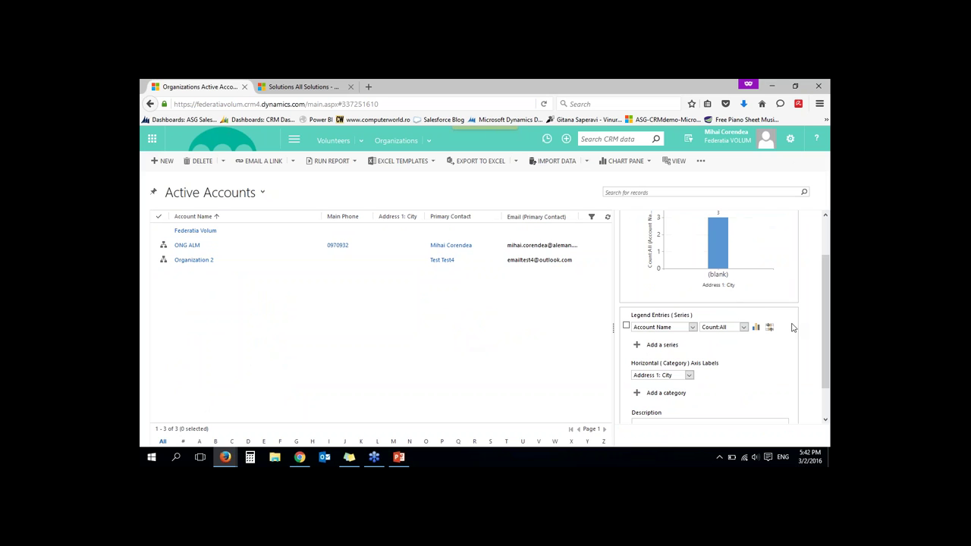
scroll(714, 288, "up", 2)
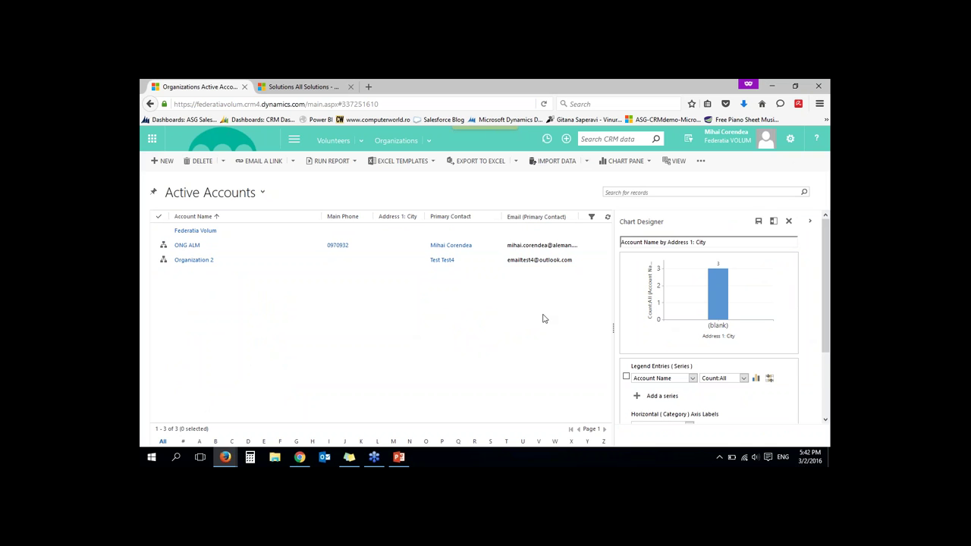
left_click(759, 221)
left_click(789, 220)
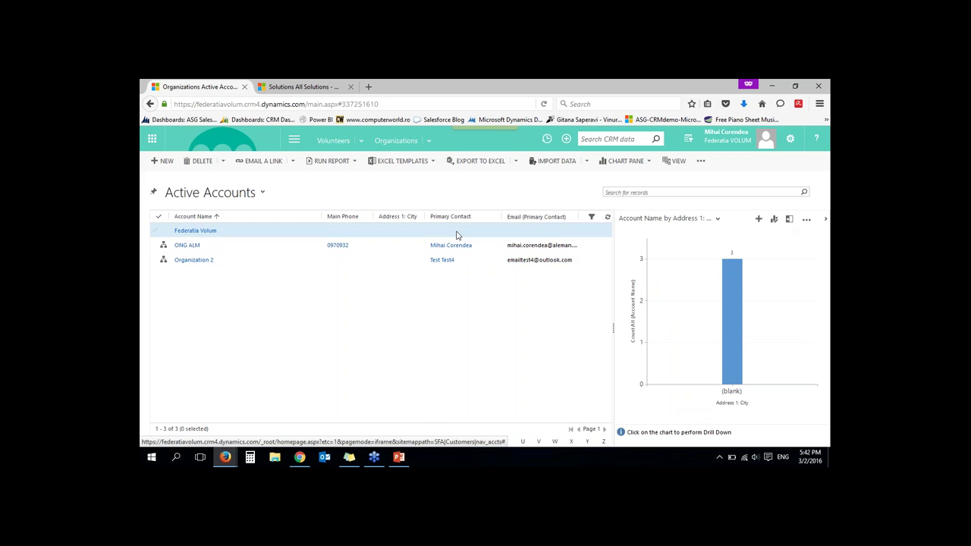
Open the active accounts in Excel Online and enter the cities Sibiu for Federatia Volum, Bucuresti for ONG ALM and Craiova for Organization 2
left_click(516, 162)
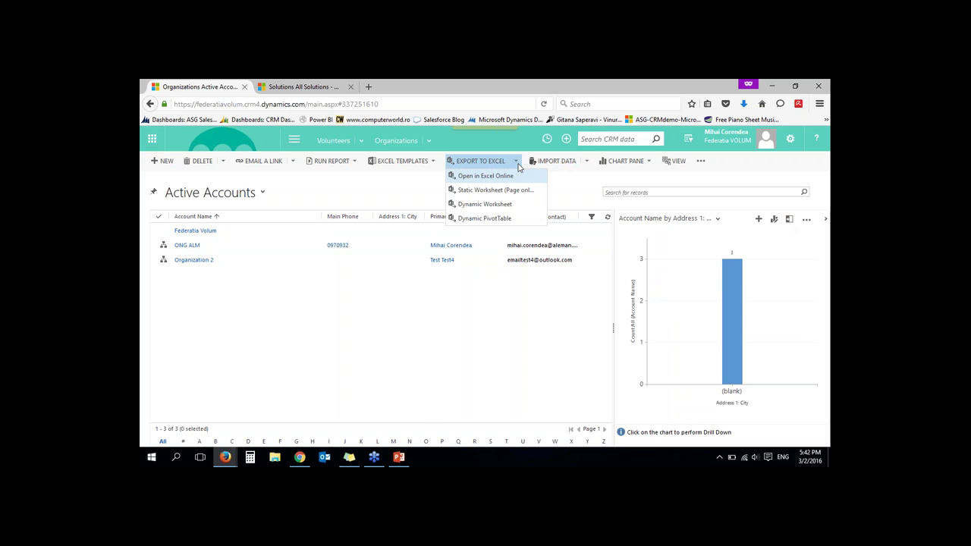
left_click(496, 178)
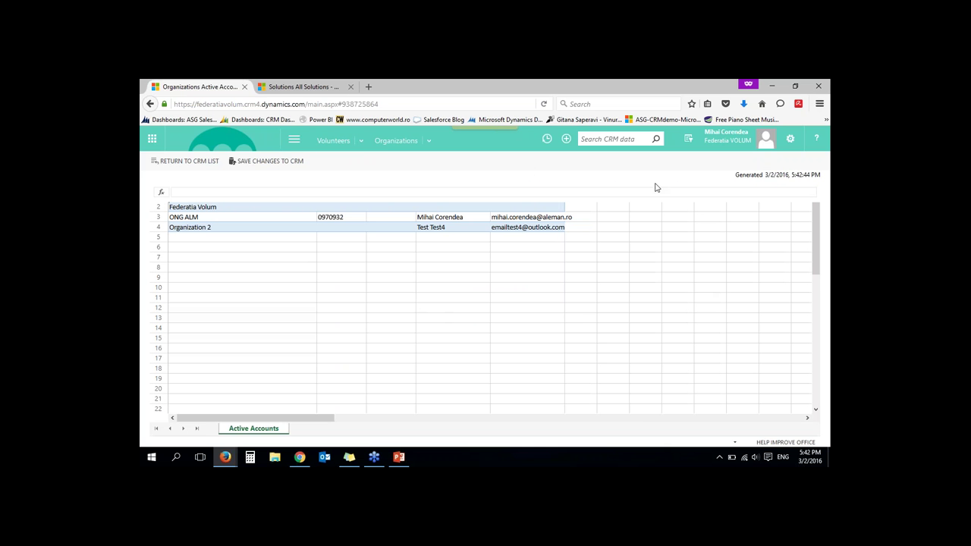
left_click(388, 318)
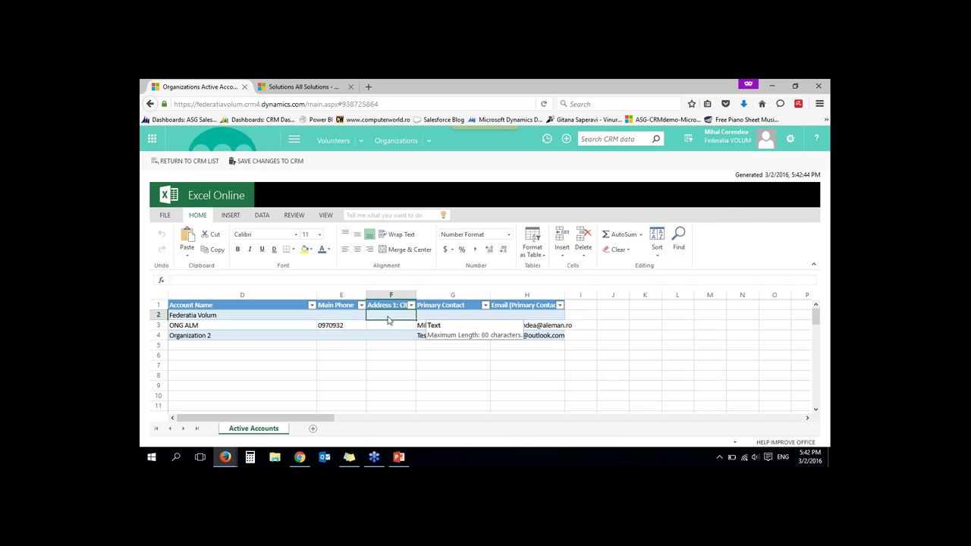
type("C")
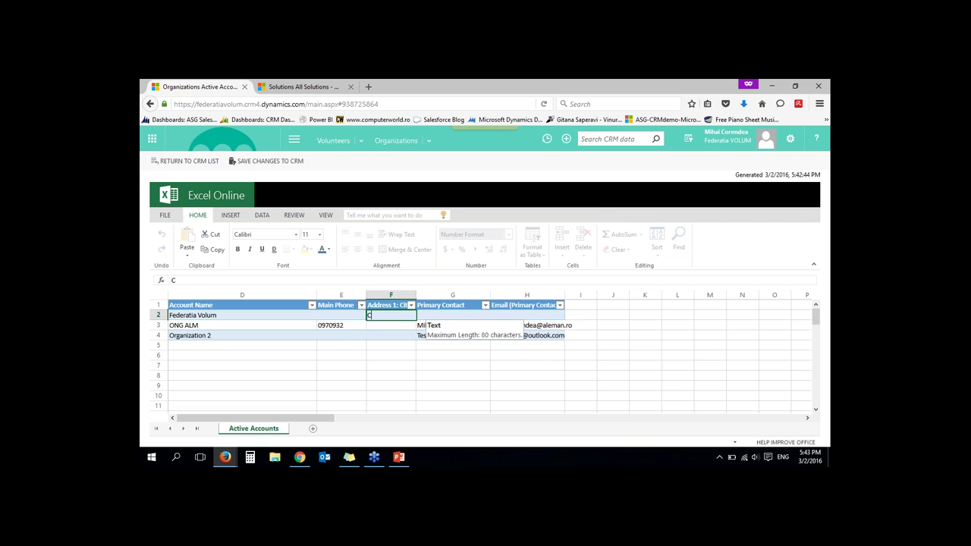
type("lujSibiu")
key("Return")
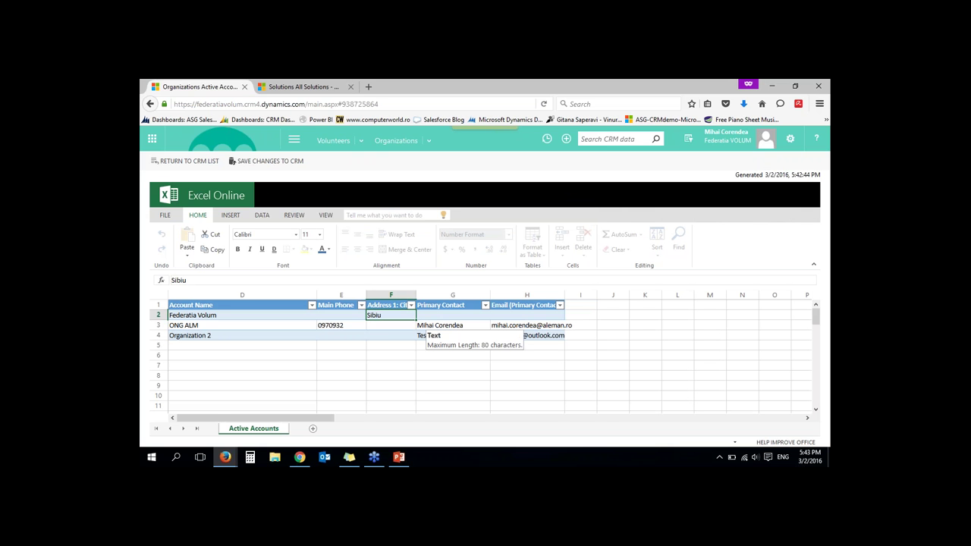
type("Bucu")
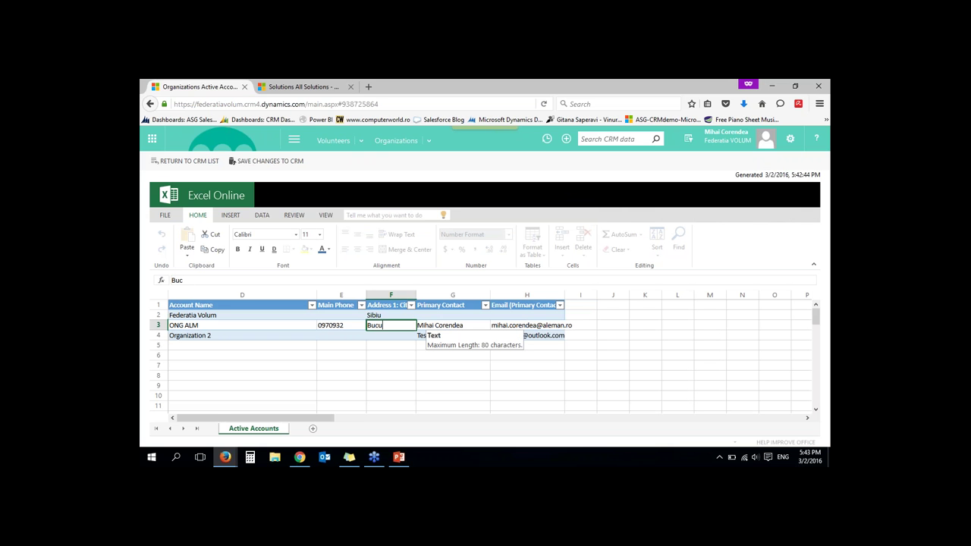
type("resti")
key("Return")
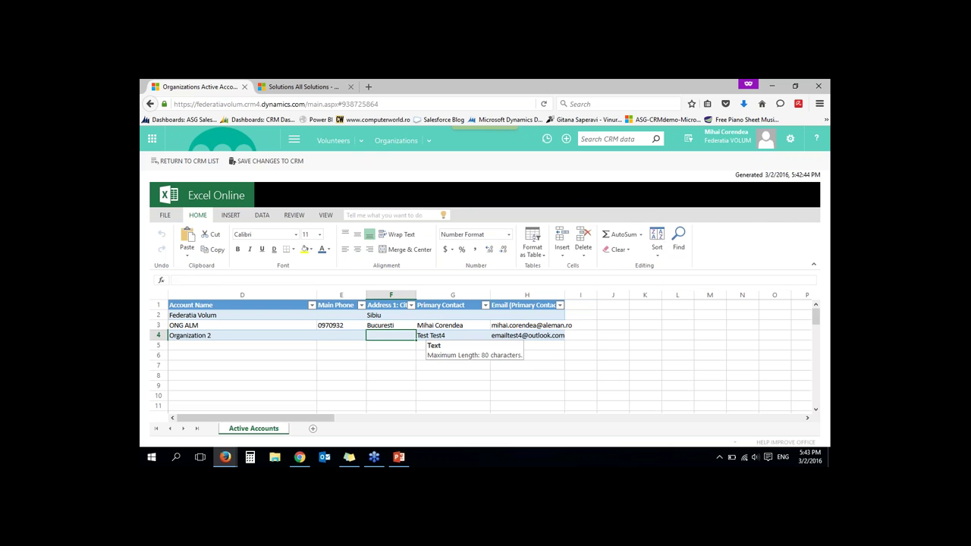
type("Craiova")
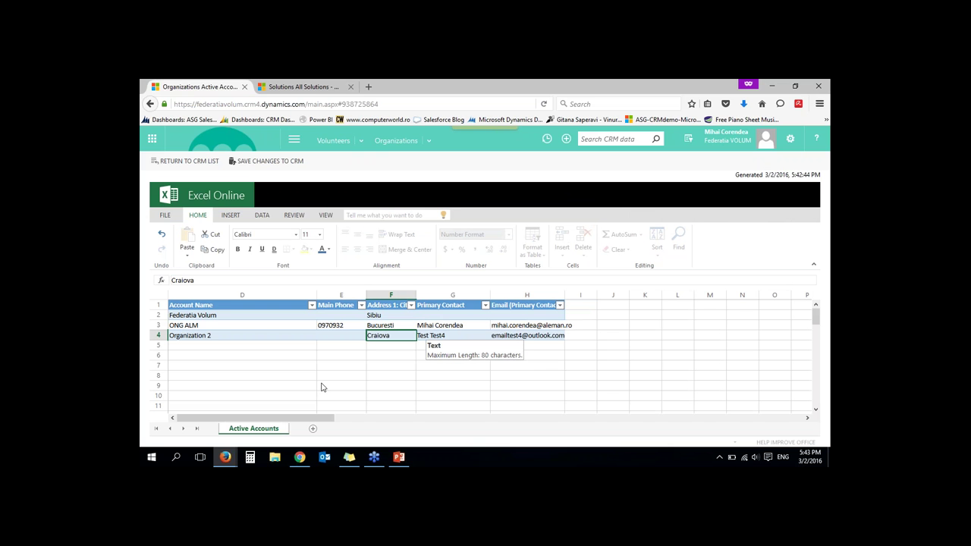
Set ONG ALM's city to Suceava, save the changes to CRM and close the import notice
left_click(393, 327)
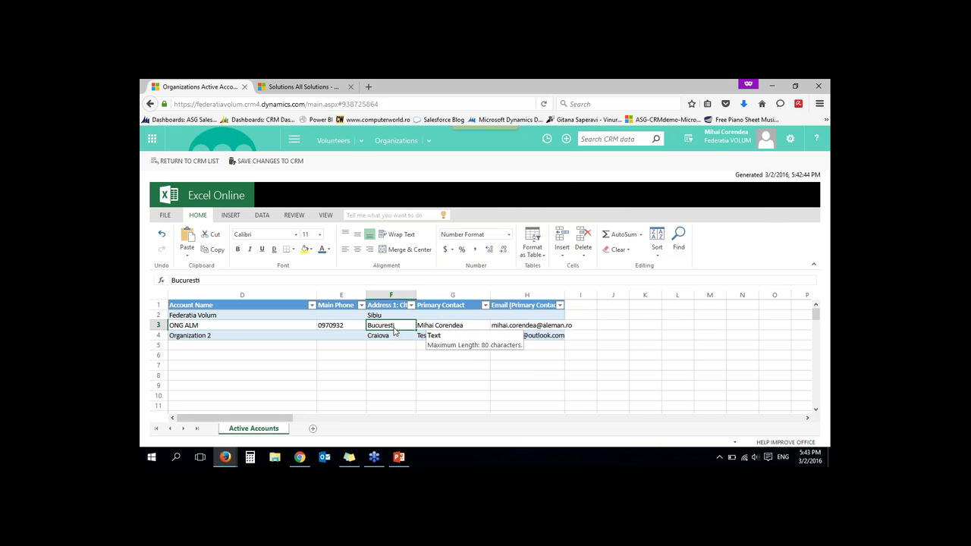
type("Sucea")
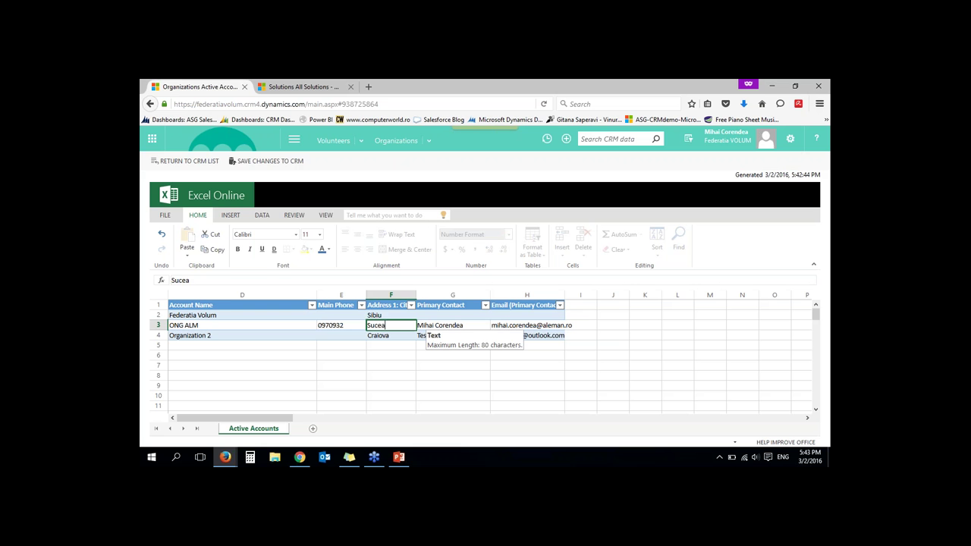
type("va")
left_click(391, 359)
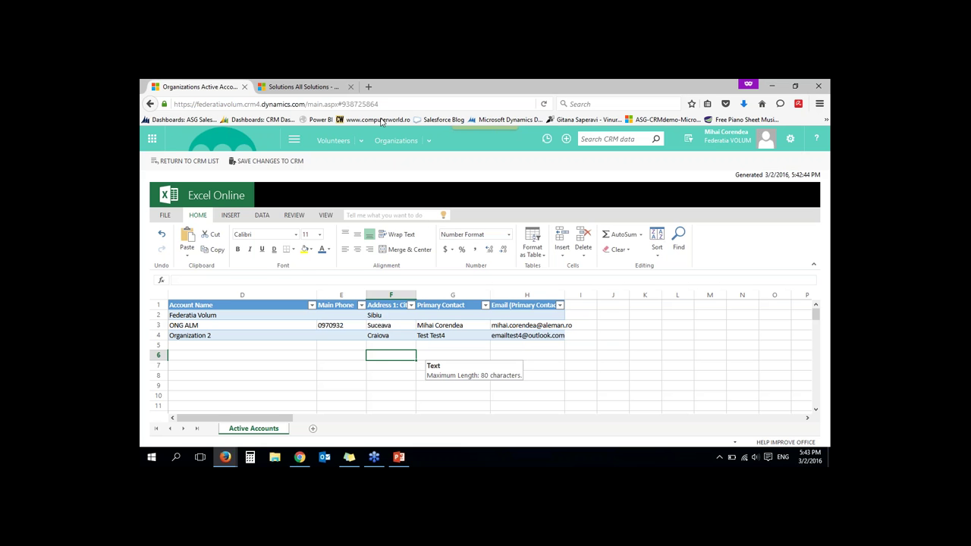
left_click(280, 162)
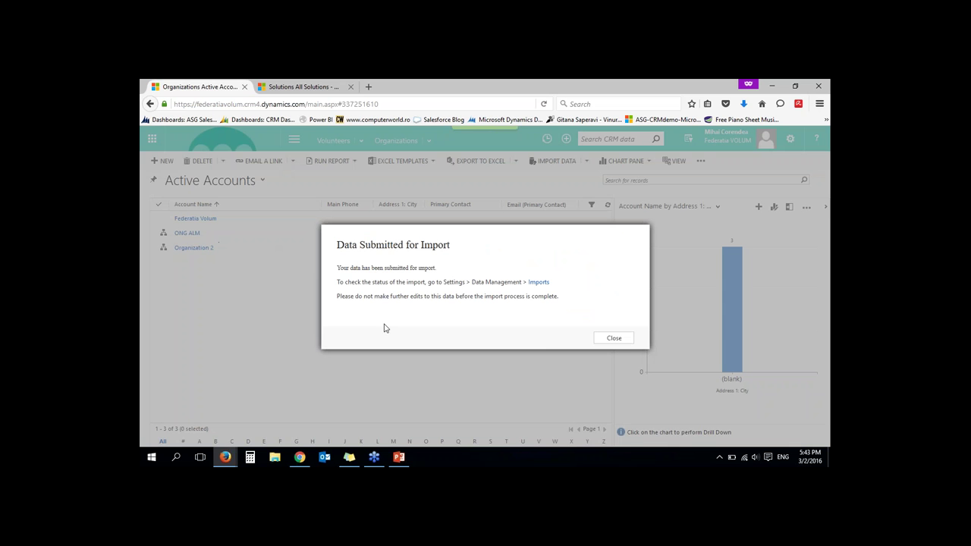
left_click(616, 339)
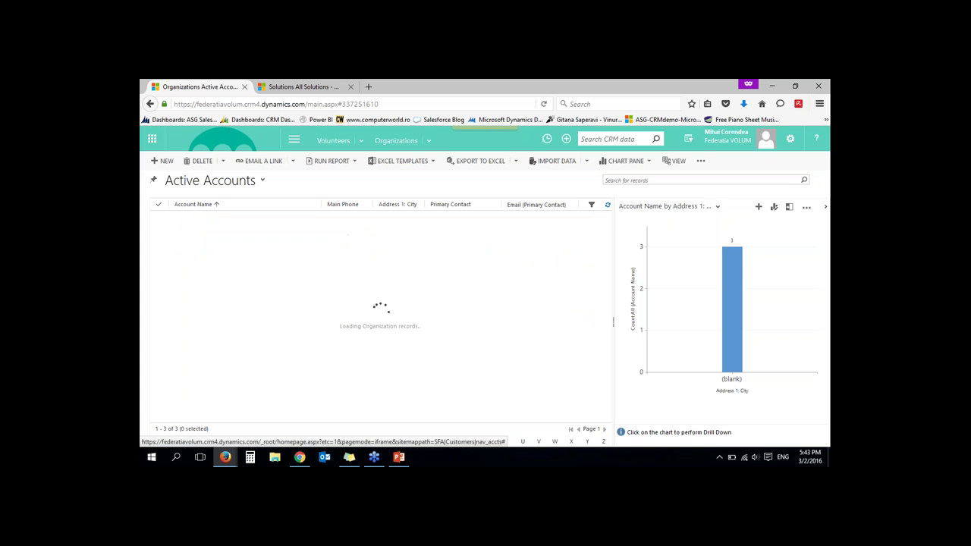
Refresh the active accounts until the imported cities load, and check the accounts behind the chart's Craiova bar before clearing the filter
left_click(608, 217)
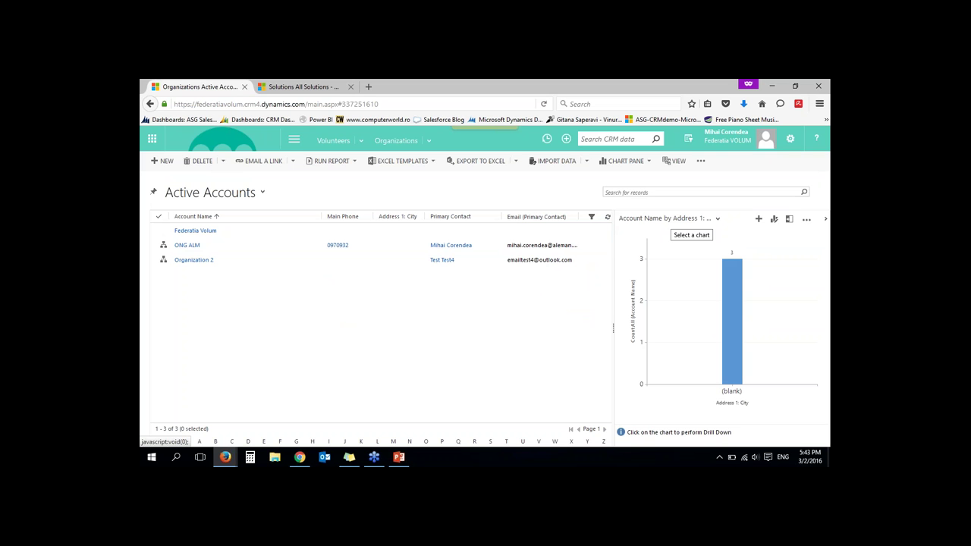
left_click(607, 218)
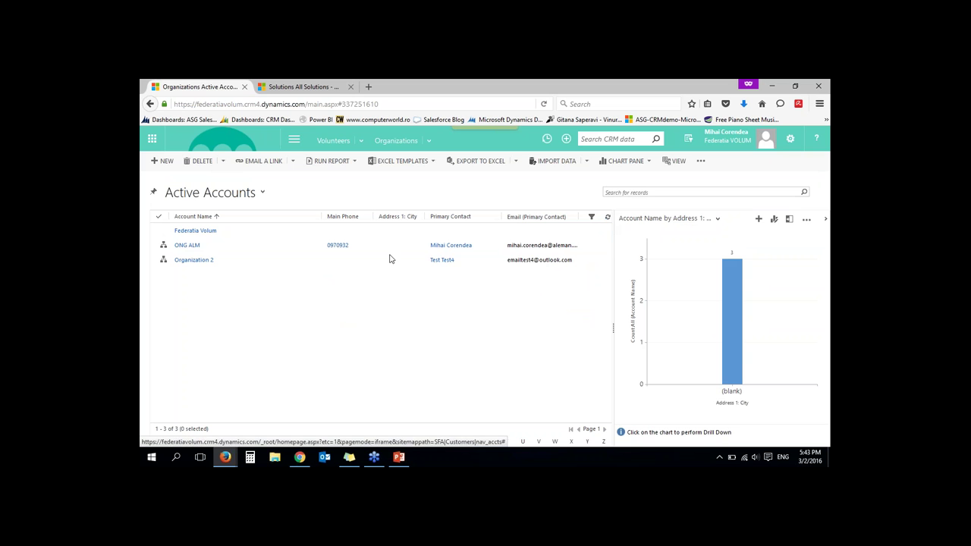
left_click(608, 219)
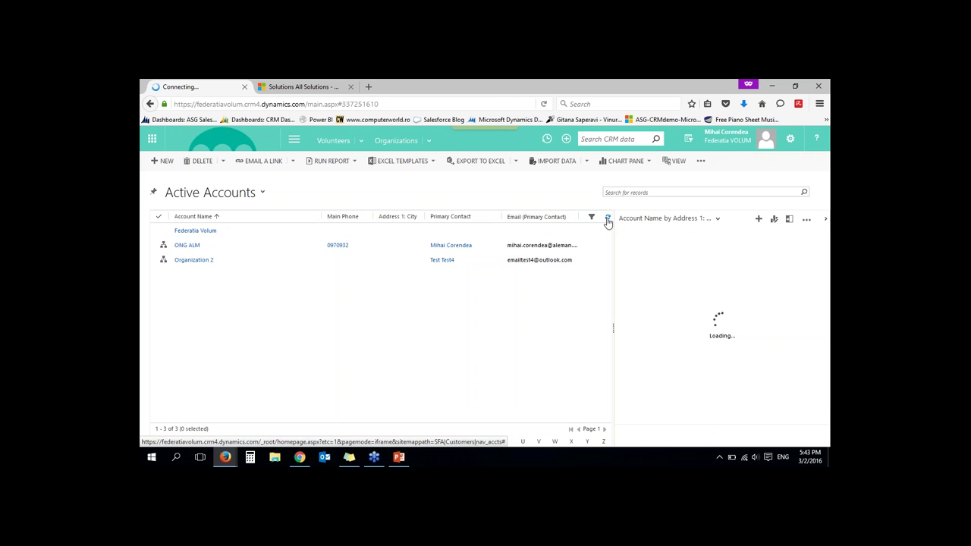
left_click(608, 219)
left_click(608, 219)
left_click(608, 220)
left_click(608, 219)
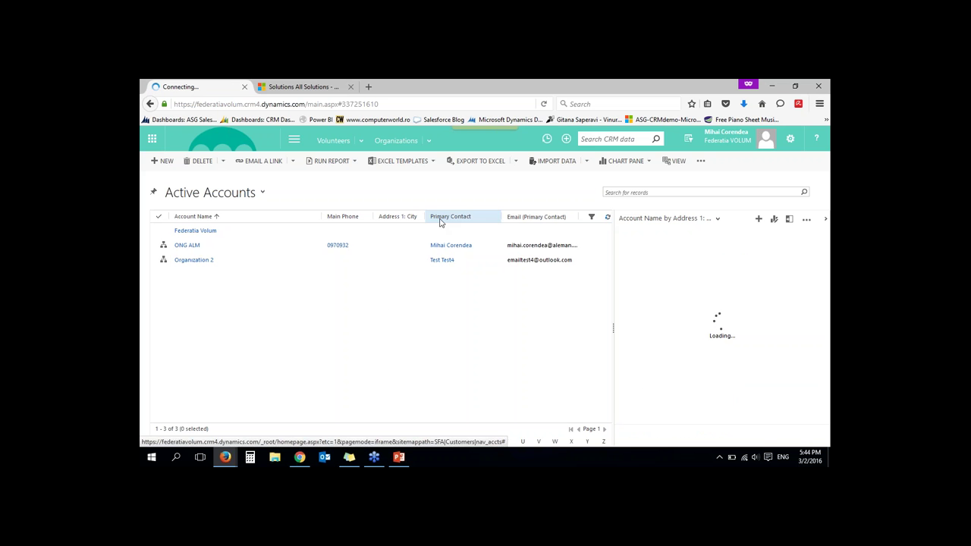
left_click(608, 220)
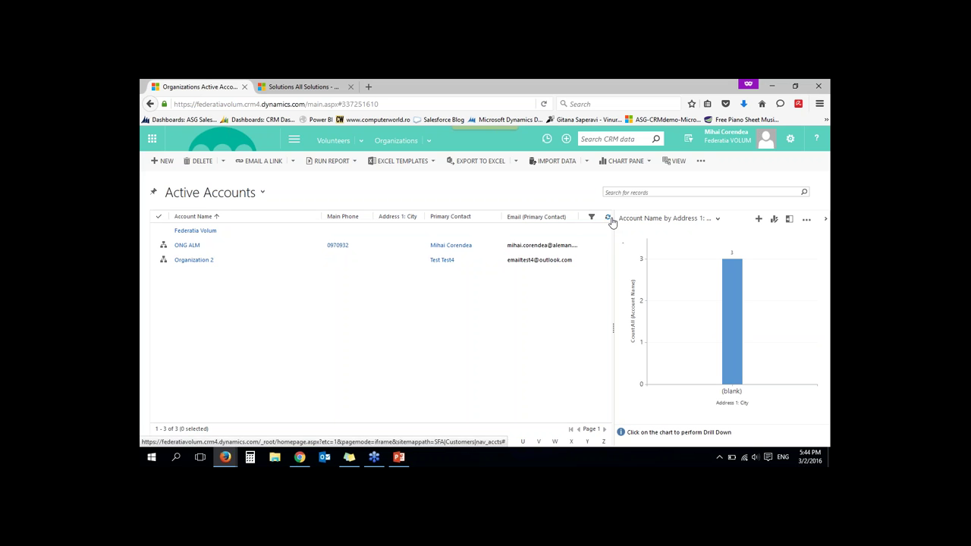
left_click(608, 218)
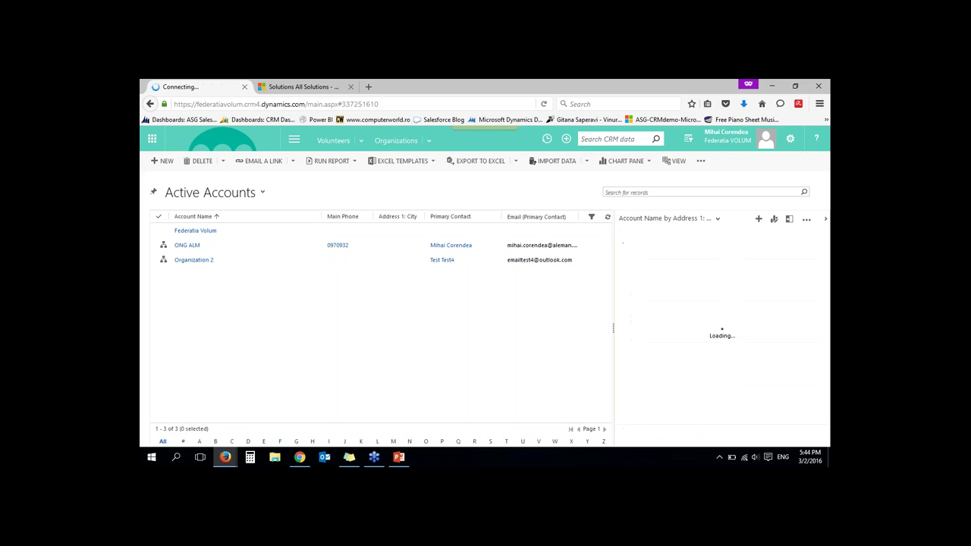
left_click(607, 219)
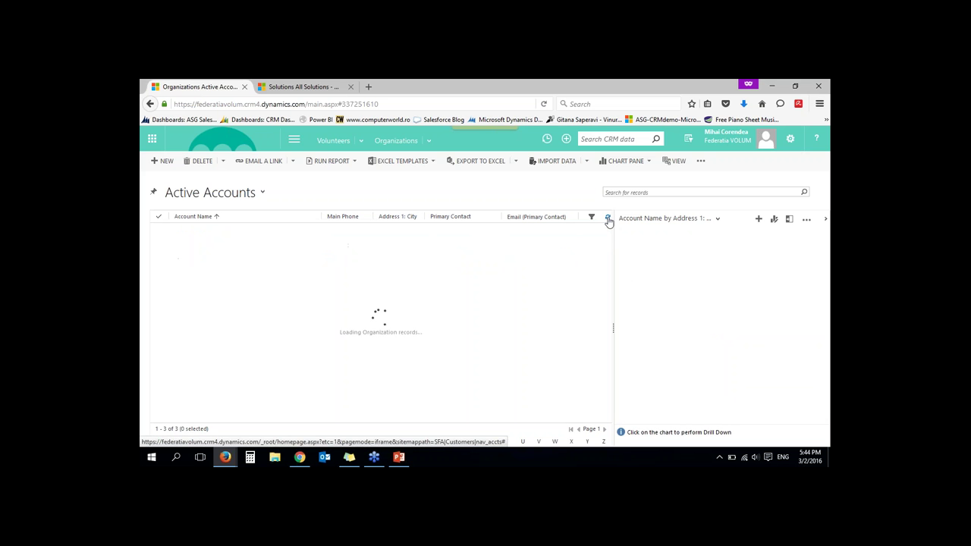
left_click(608, 218)
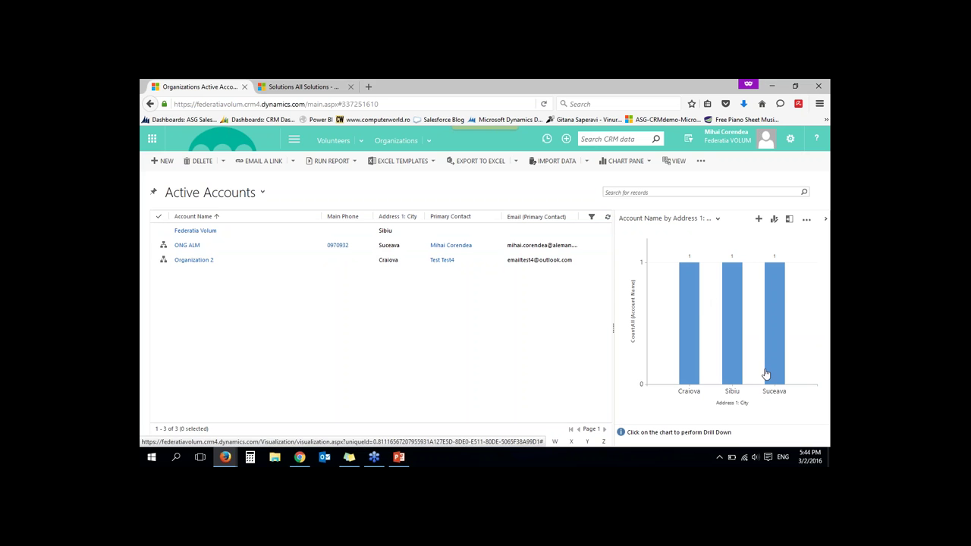
left_click(693, 310)
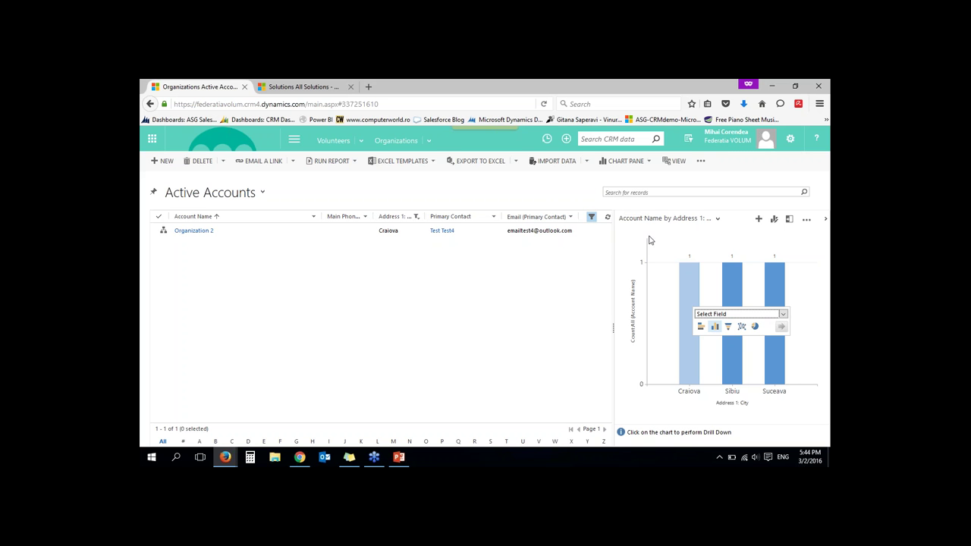
left_click(589, 218)
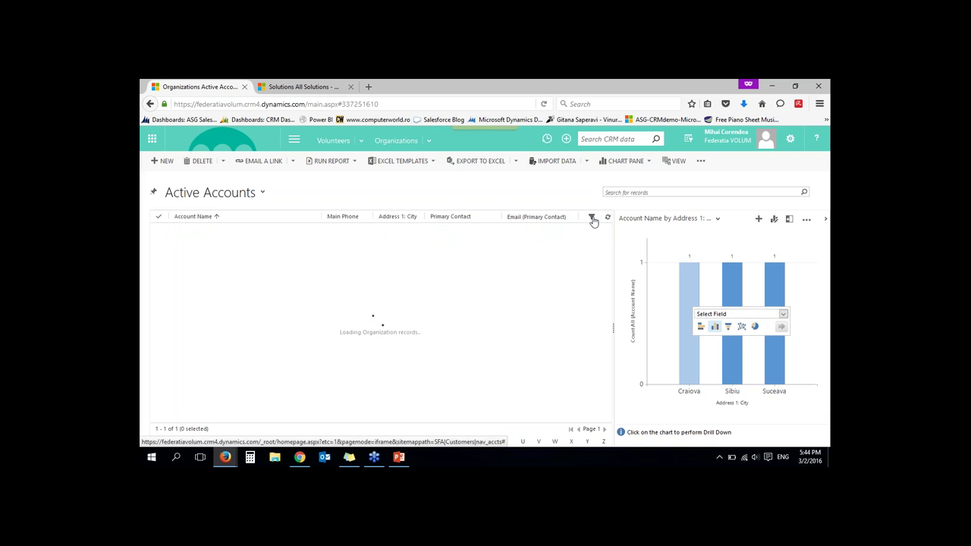
Reopen the active accounts in Excel Online, check the cell options in the first empty Account Name row and save back to CRM
left_click(515, 161)
left_click(485, 179)
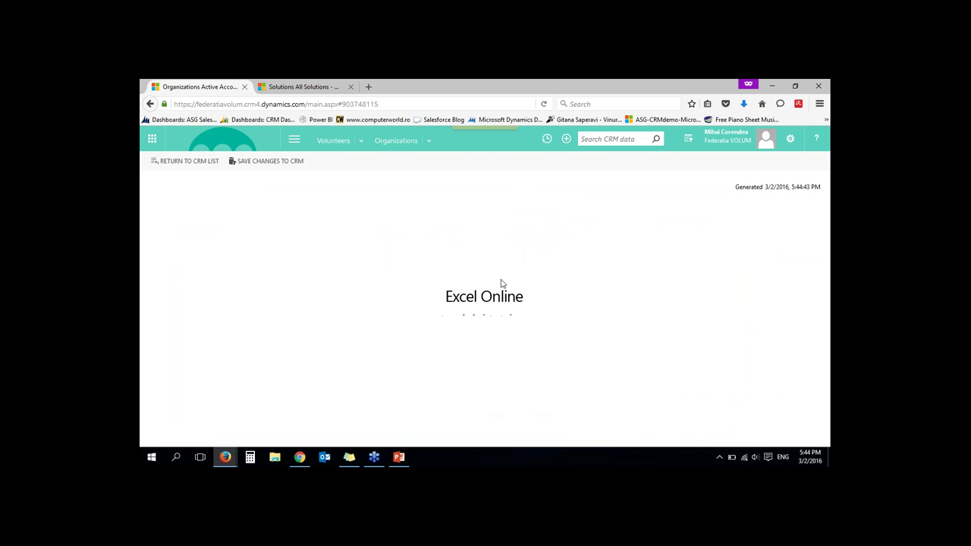
right_click(215, 252)
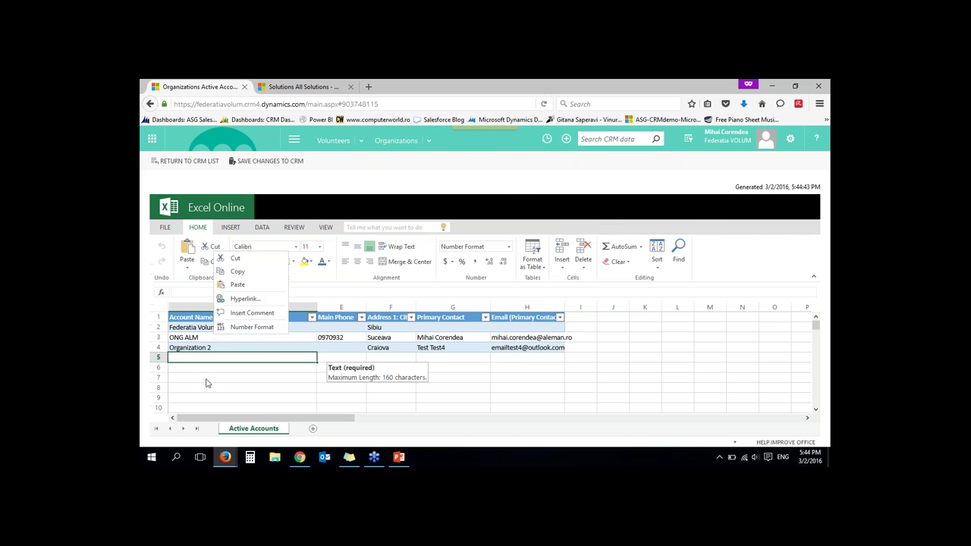
right_click(199, 362)
left_click(176, 364)
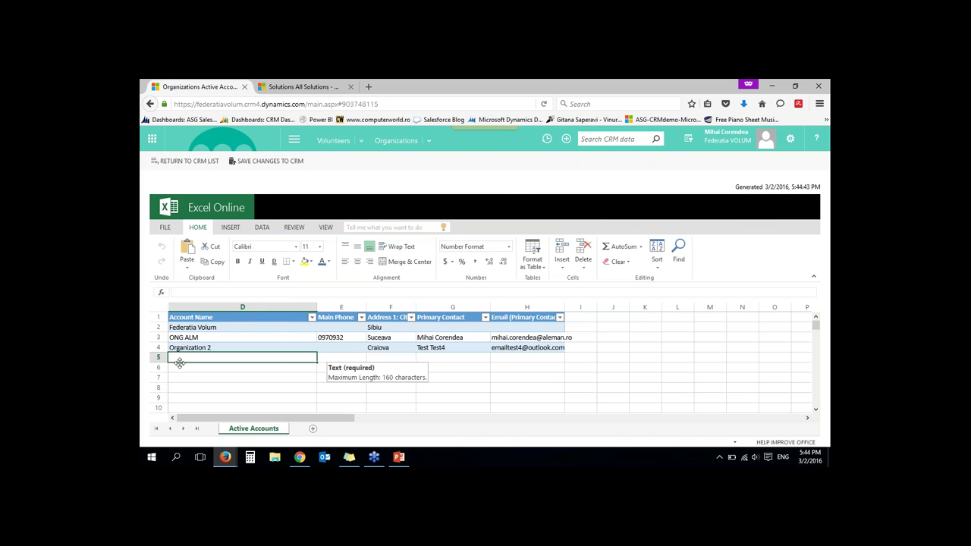
right_click(229, 362)
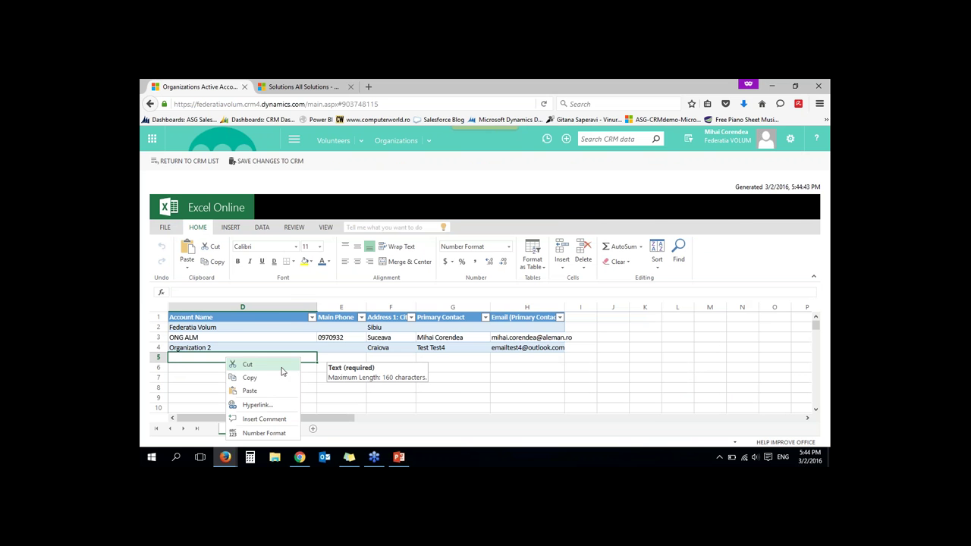
key("Escape")
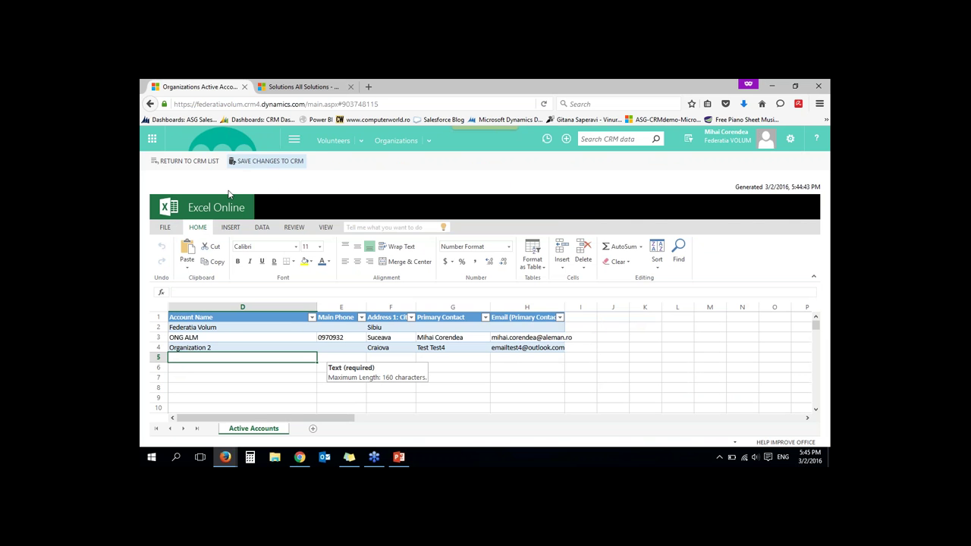
left_click(270, 160)
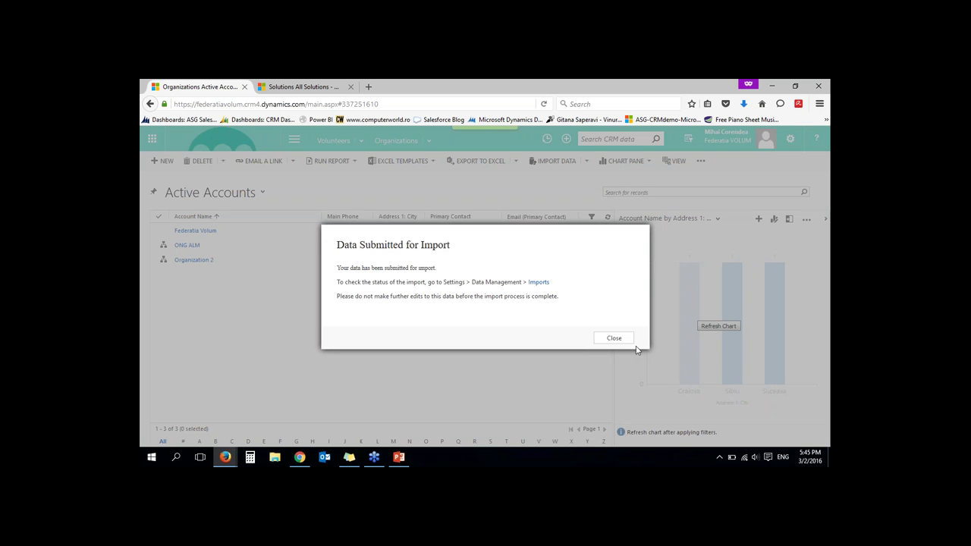
left_click(615, 342)
Open the active contacts and show their Full Name by City - Home chart
left_click(359, 141)
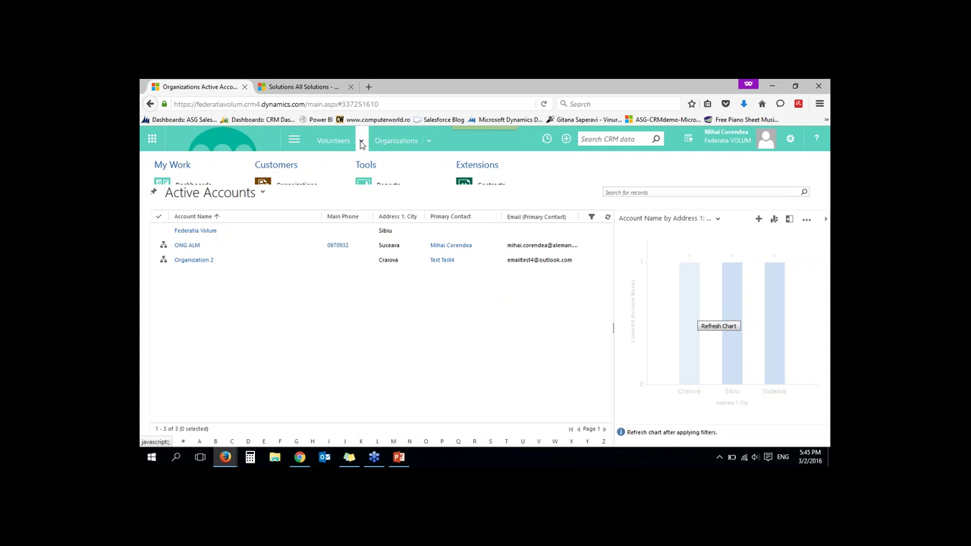
left_click(272, 212)
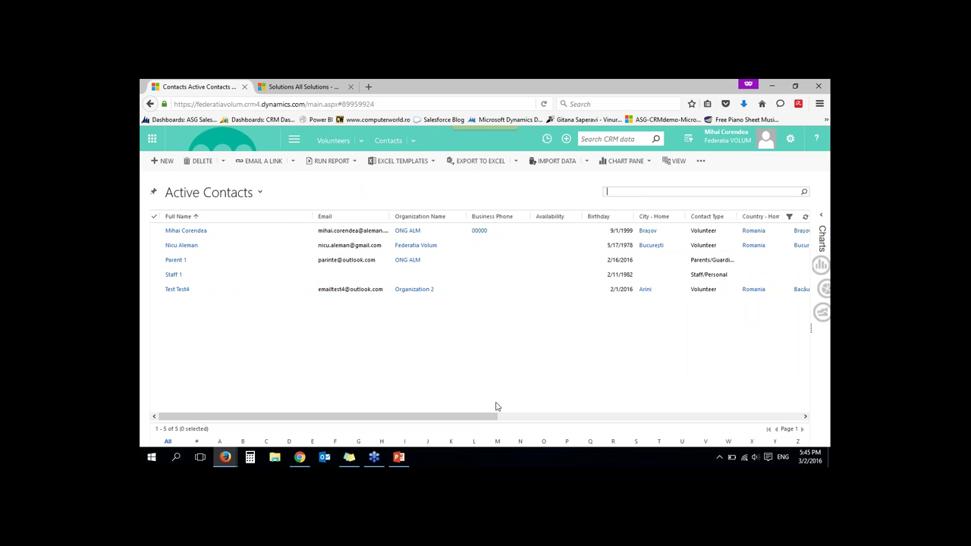
left_click_drag(495, 416, 593, 418)
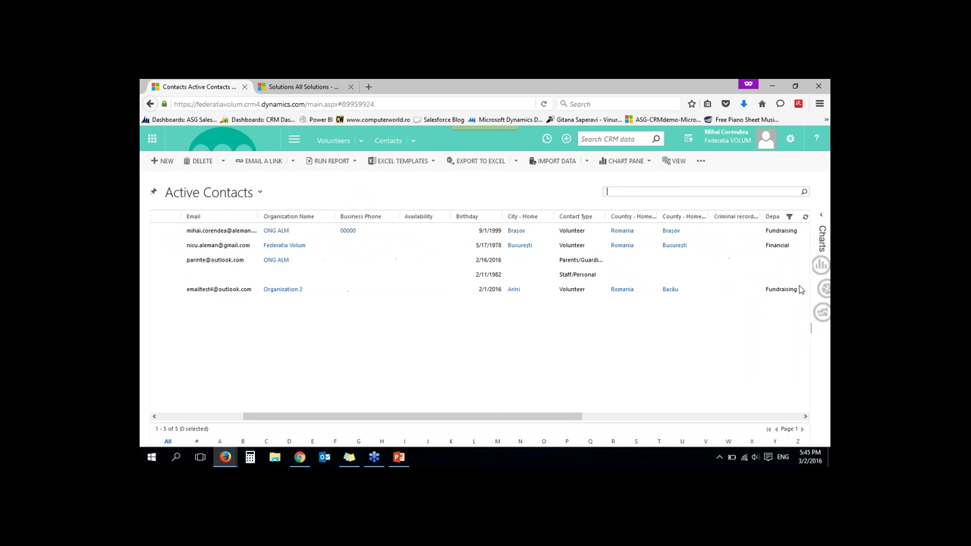
left_click(822, 239)
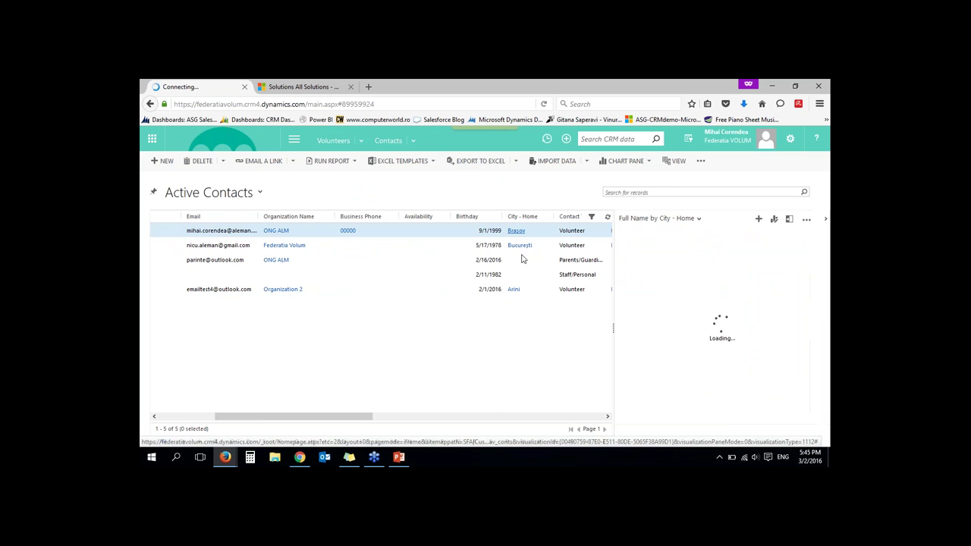
left_click(688, 218)
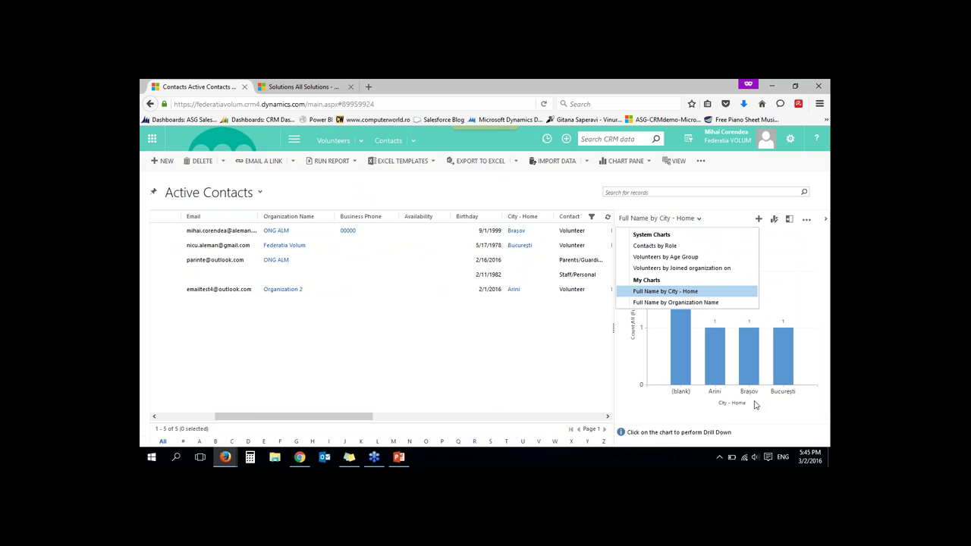
left_click(704, 340)
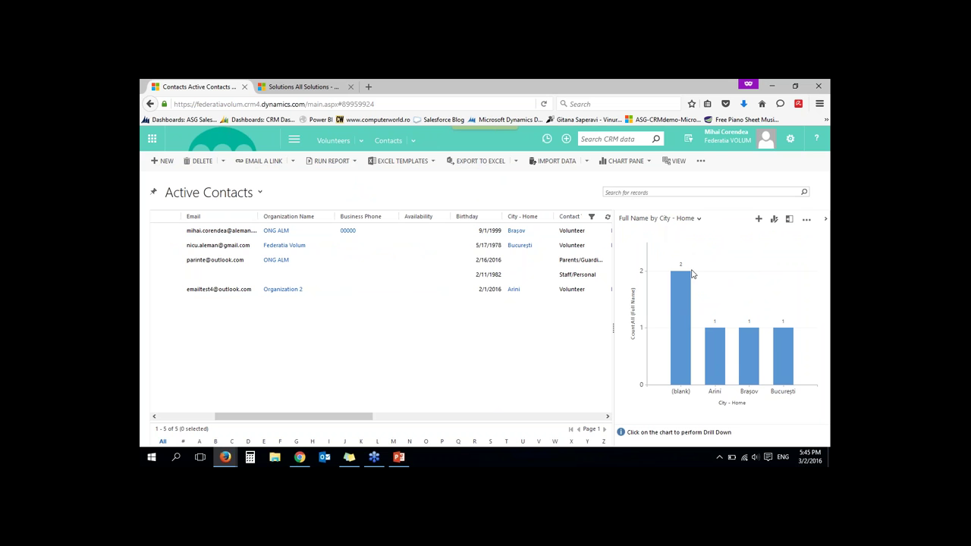
Filter the contacts by the chart's București and Brașov bars, hide the charts and review the filtered contact's columns
left_click(789, 369)
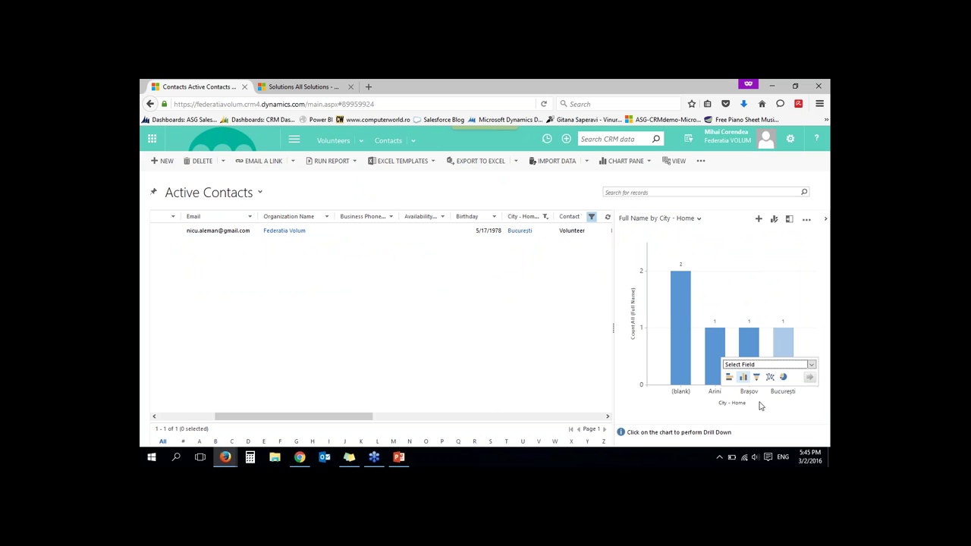
left_click_drag(293, 416, 225, 417)
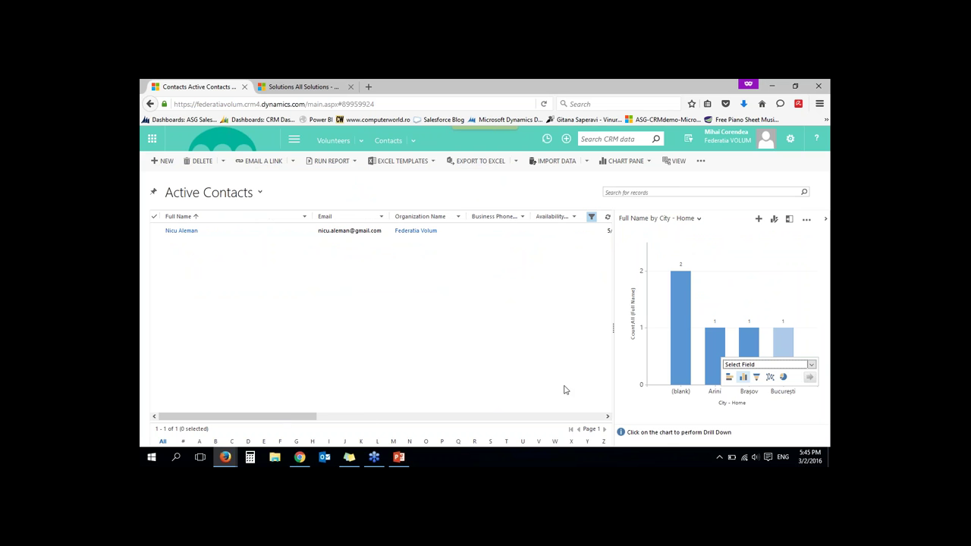
left_click(747, 344)
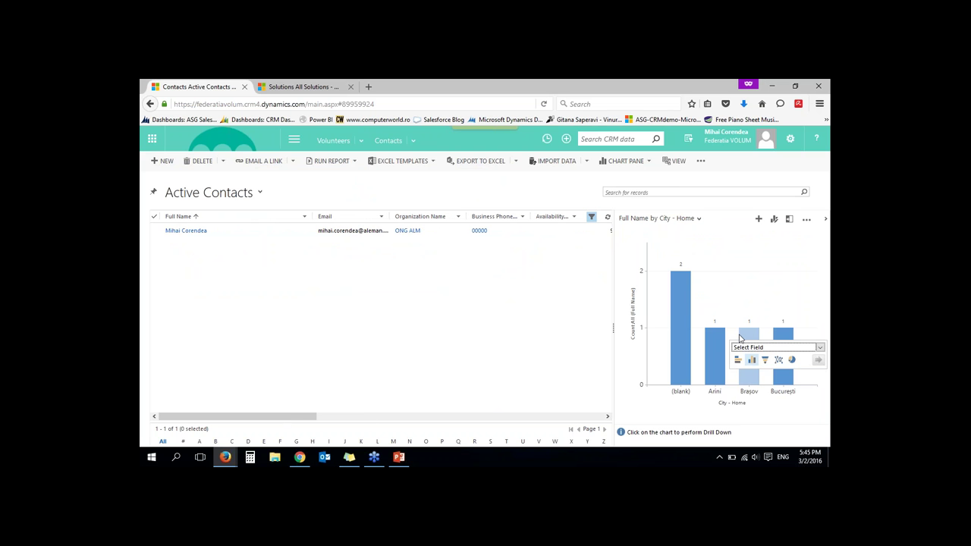
left_click(826, 220)
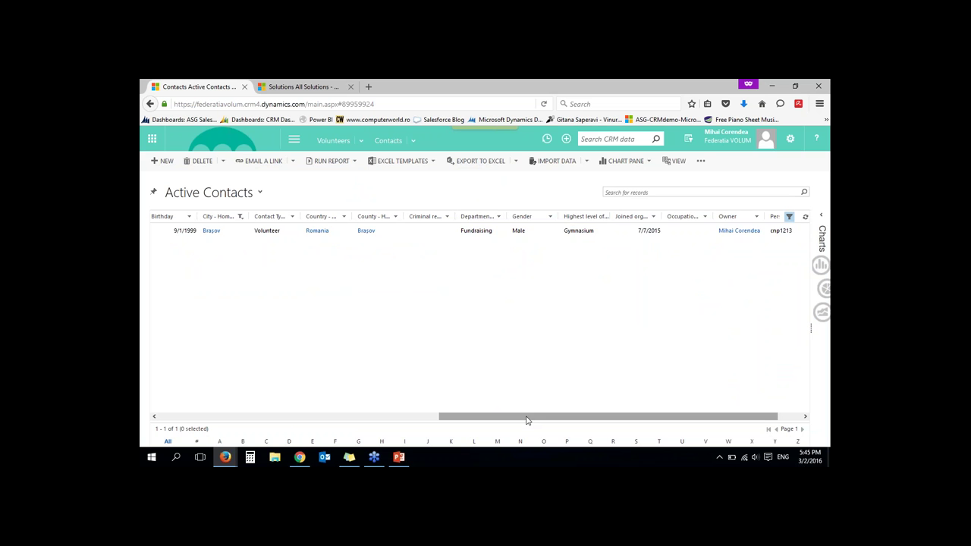
left_click_drag(528, 420, 306, 419)
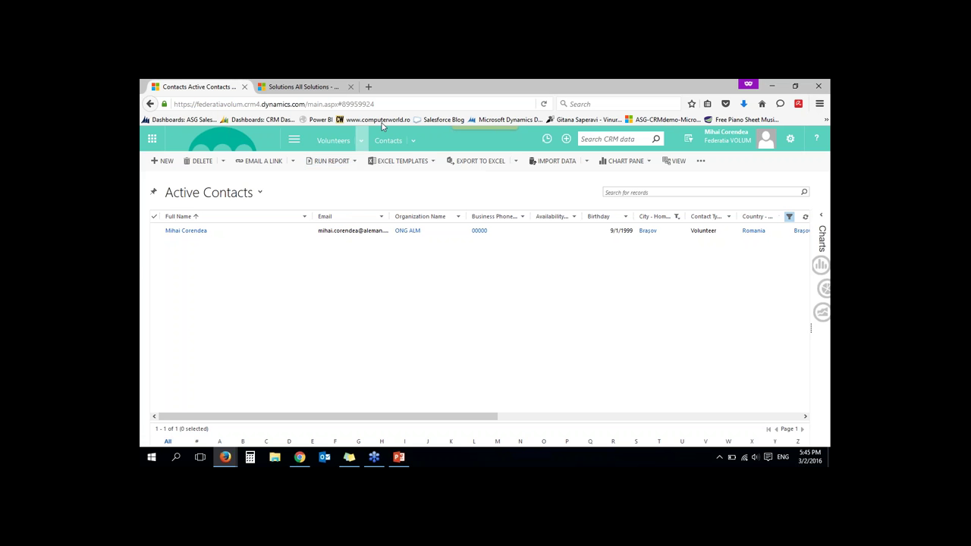
Open the Project 1 record from the active projects
left_click(362, 142)
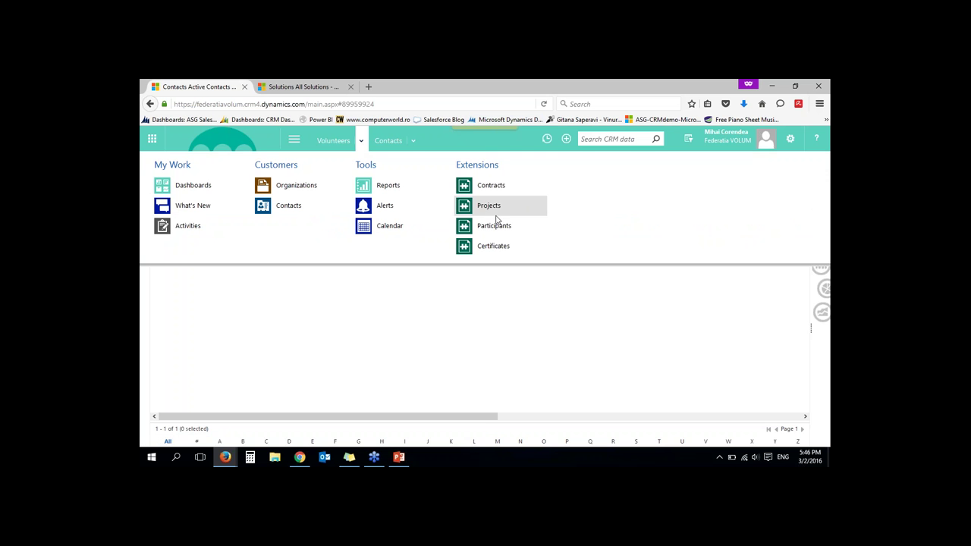
left_click(488, 206)
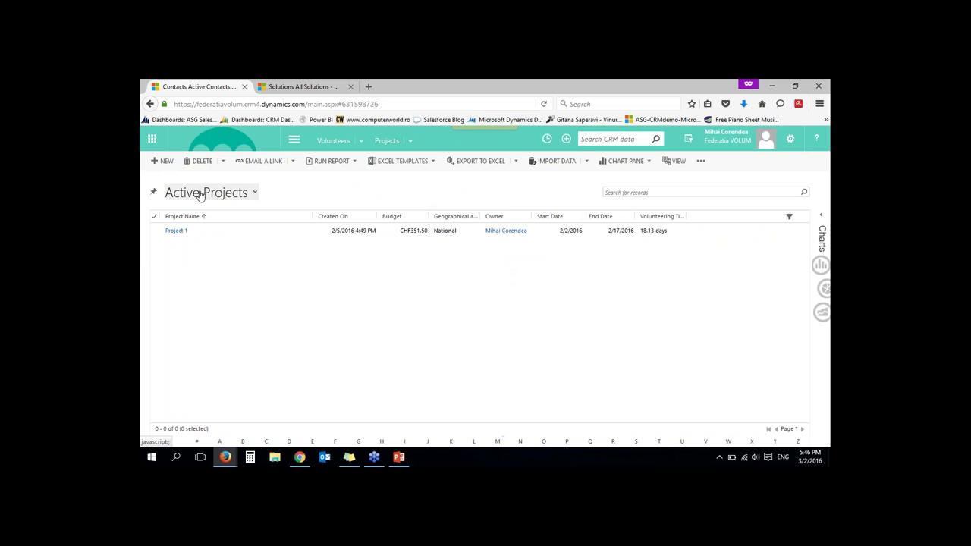
double_click(208, 232)
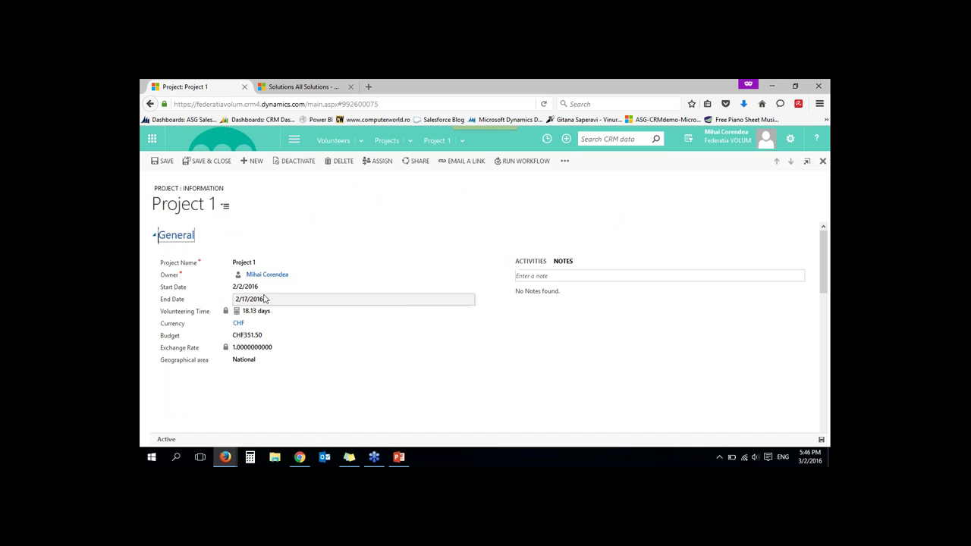
Start a new volunteering activity from Project 1's activities and enter a subject about the volunteer's new days
mouse_move(253, 317)
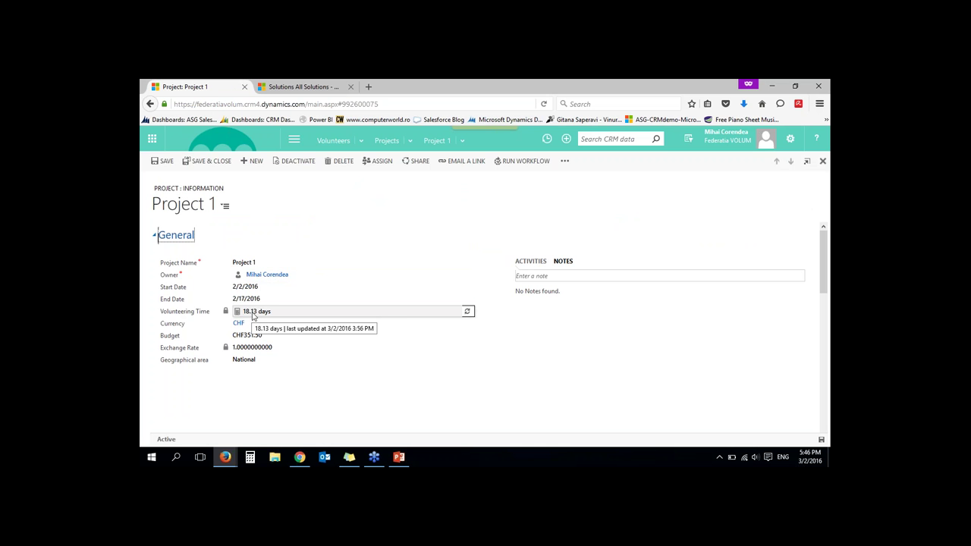
left_click(563, 261)
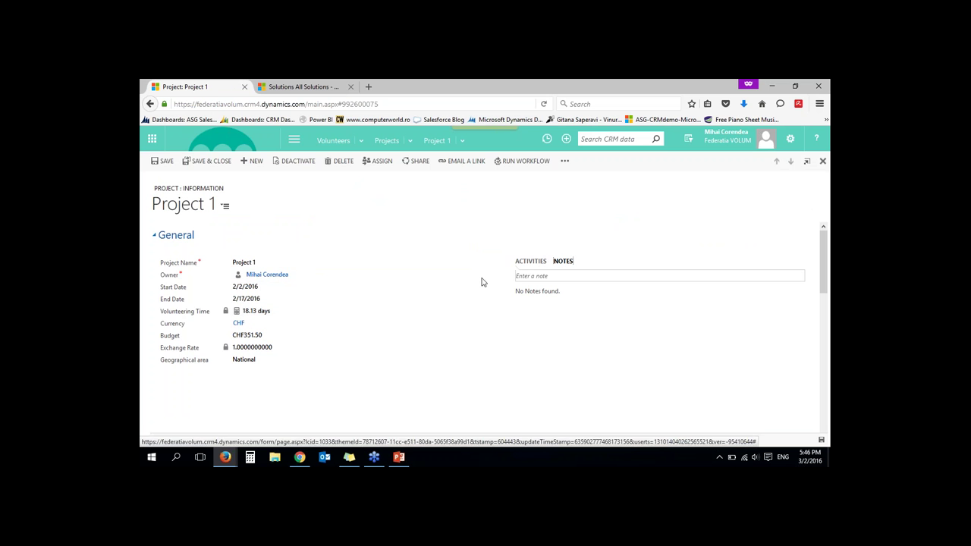
left_click(532, 261)
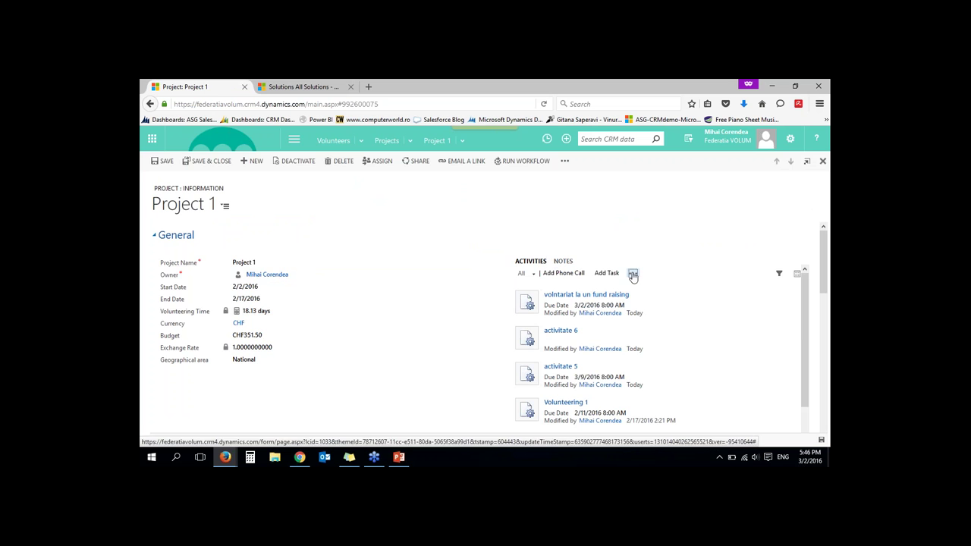
left_click(633, 274)
left_click(660, 310)
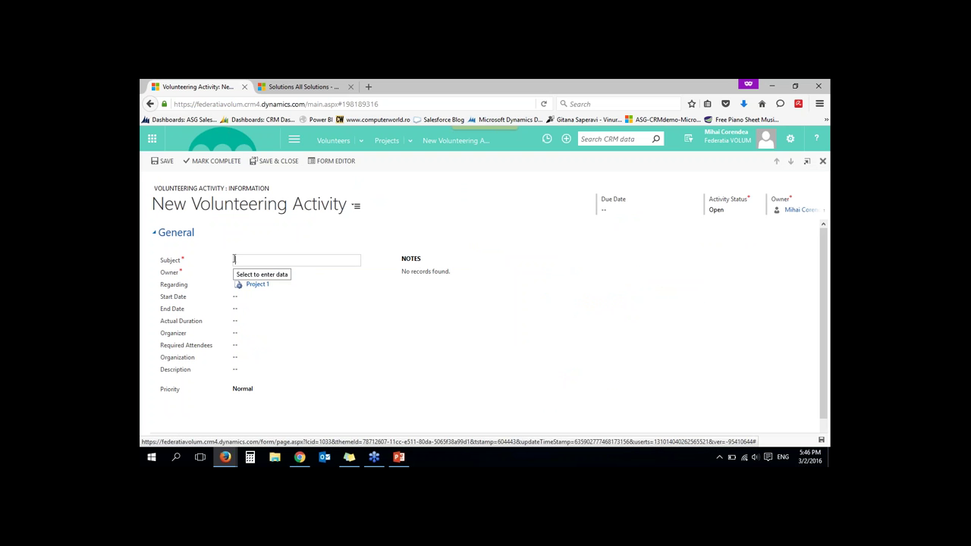
type("zile noi ale lui Nicu")
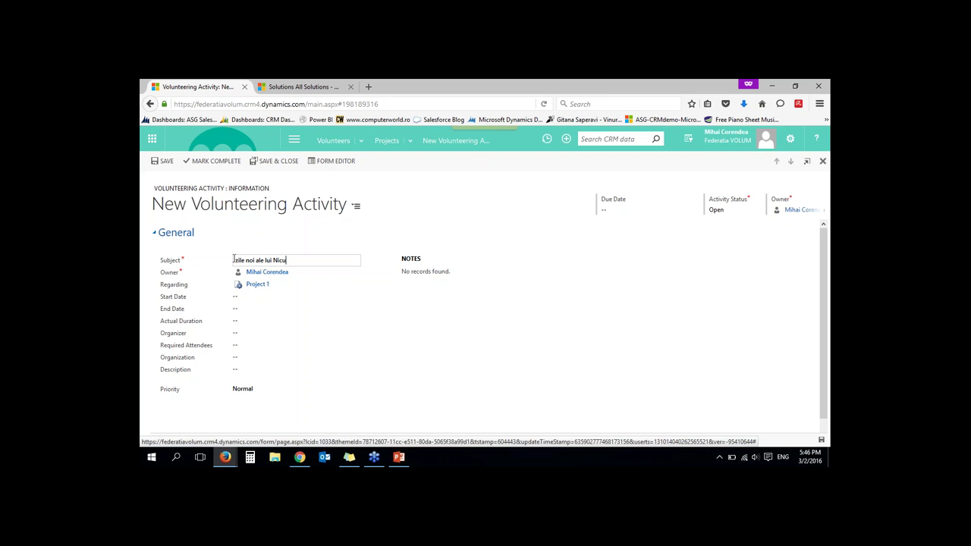
Set the volunteering activity's start date to 3/2/2016 and its end date to 3/10/2016
left_click(234, 300)
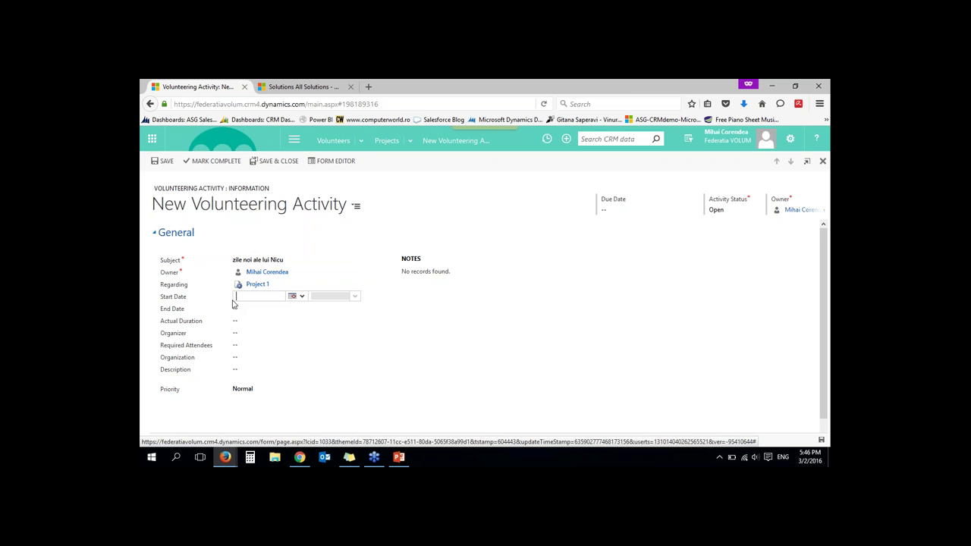
left_click(303, 301)
left_click(316, 326)
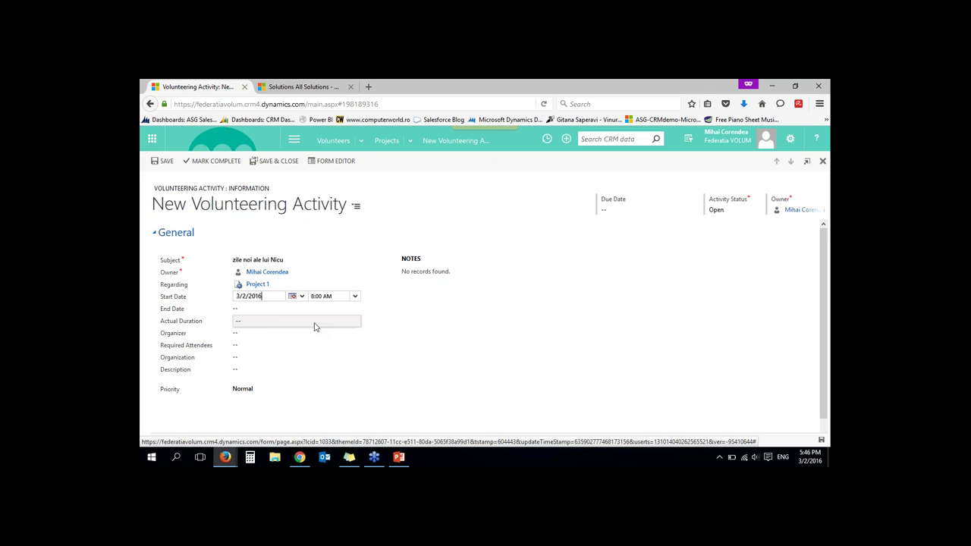
left_click(262, 309)
left_click(301, 308)
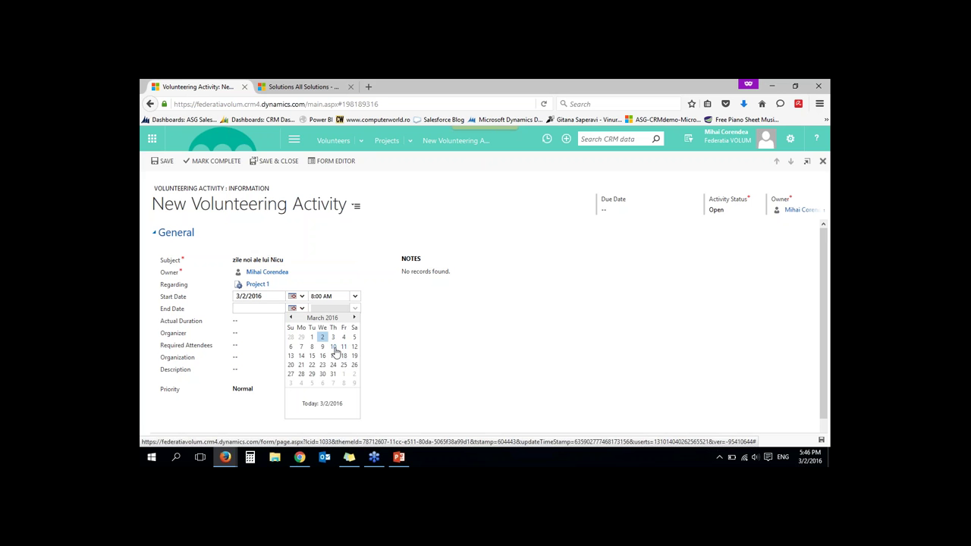
left_click(334, 348)
Set the volunteering activity's actual duration to 2 days
left_click(259, 324)
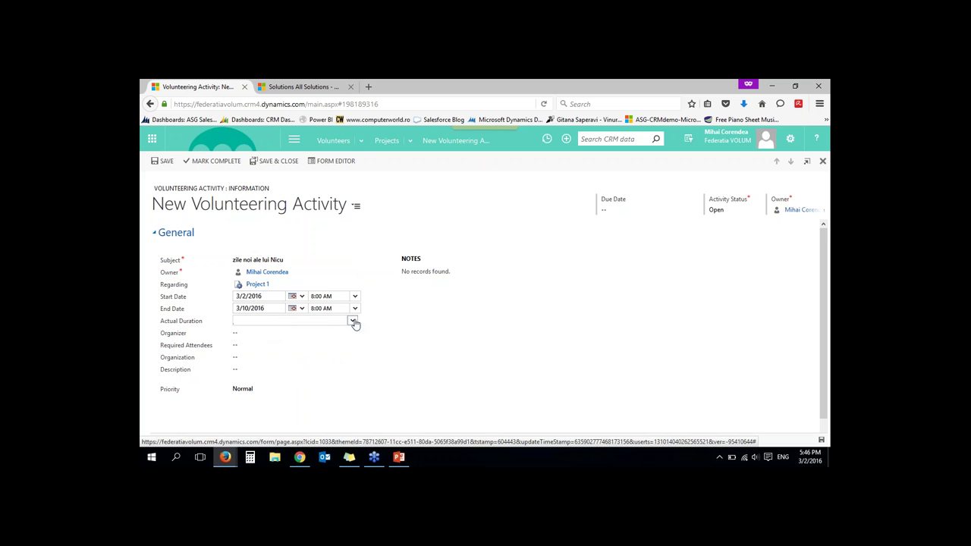
left_click(353, 321)
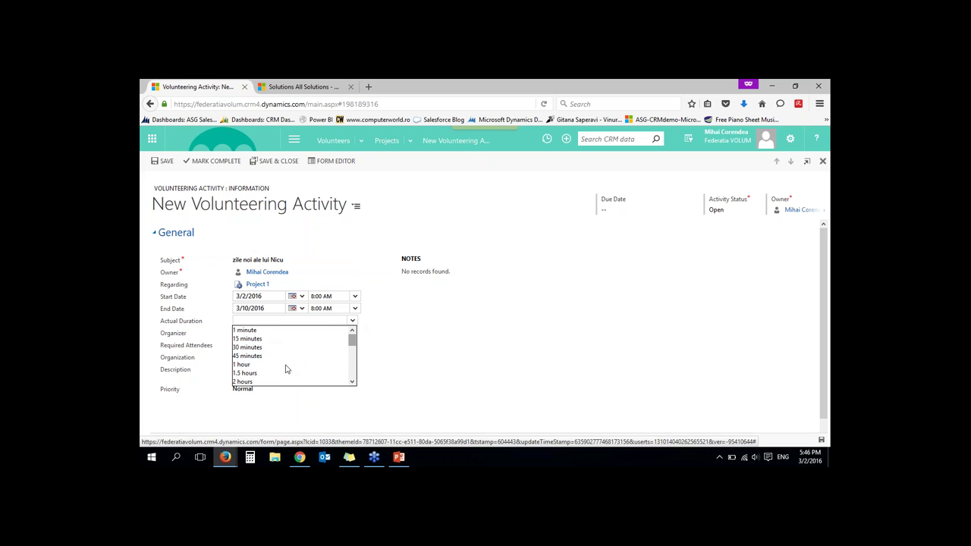
scroll(293, 372, "down", 5)
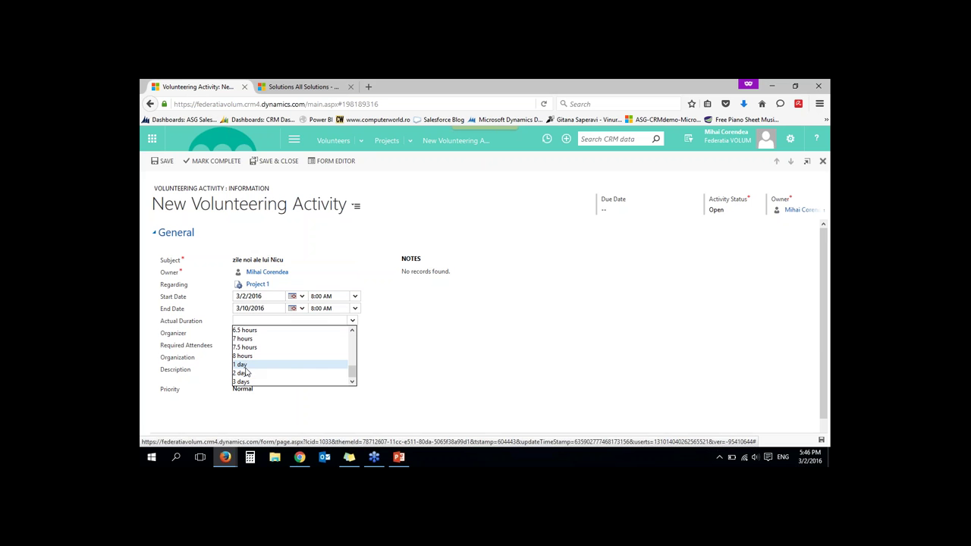
left_click(245, 373)
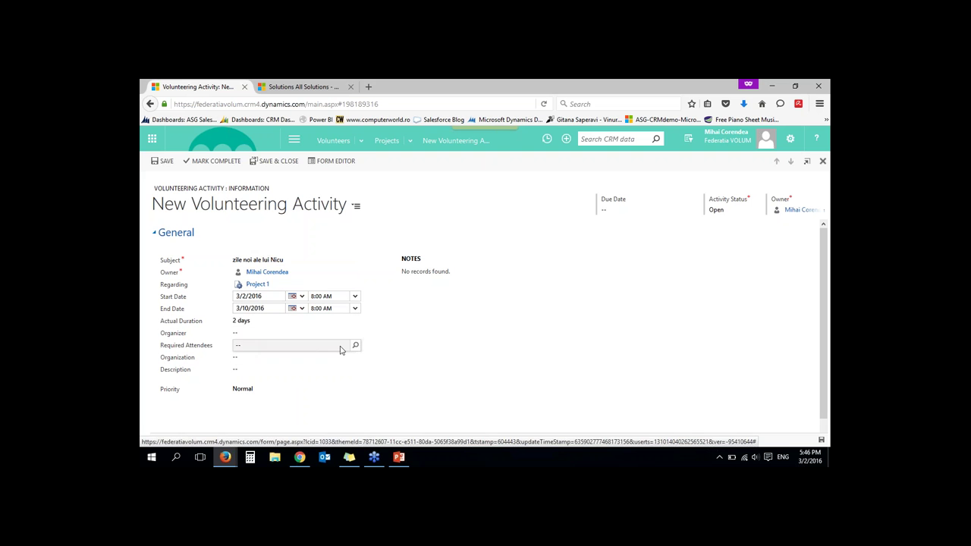
Add the volunteer as a required attendee and save the volunteering activity
left_click(330, 348)
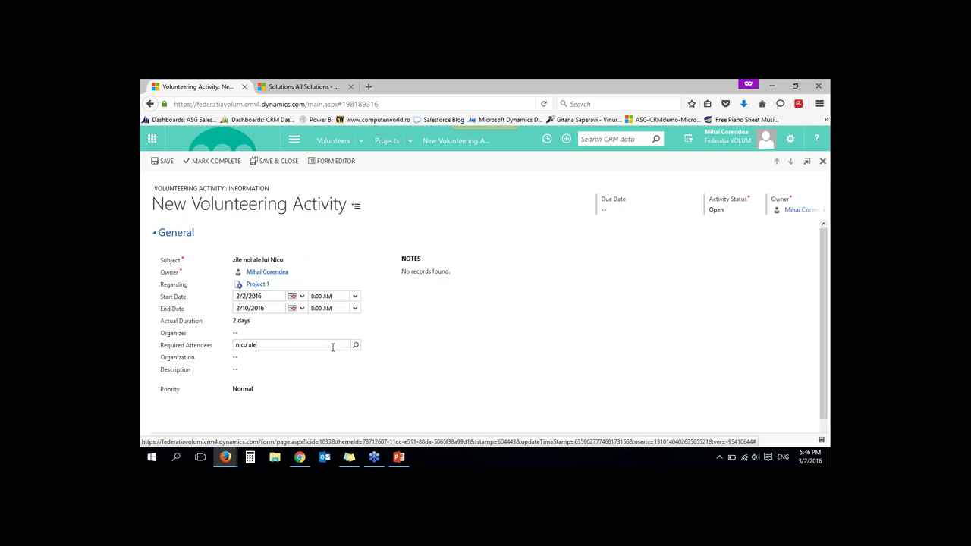
left_click(569, 420)
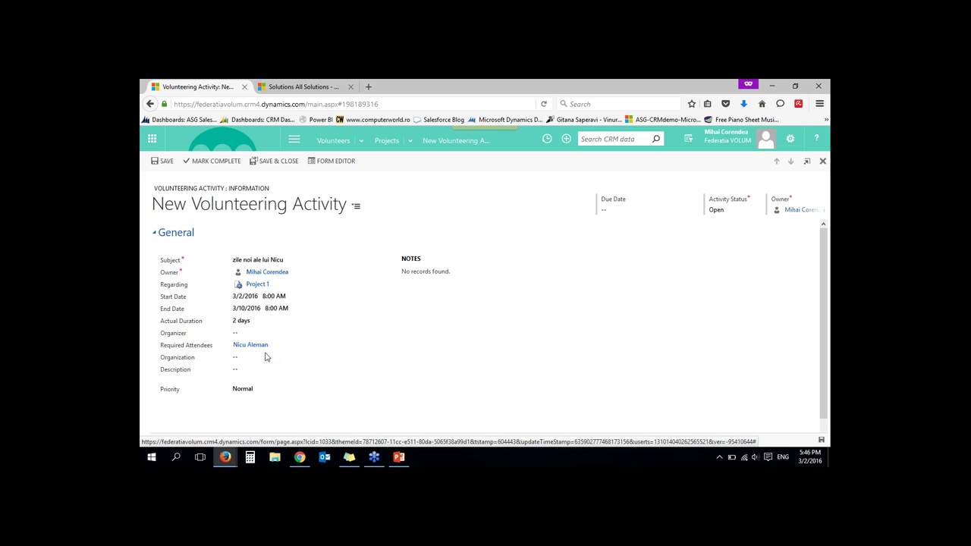
left_click(164, 162)
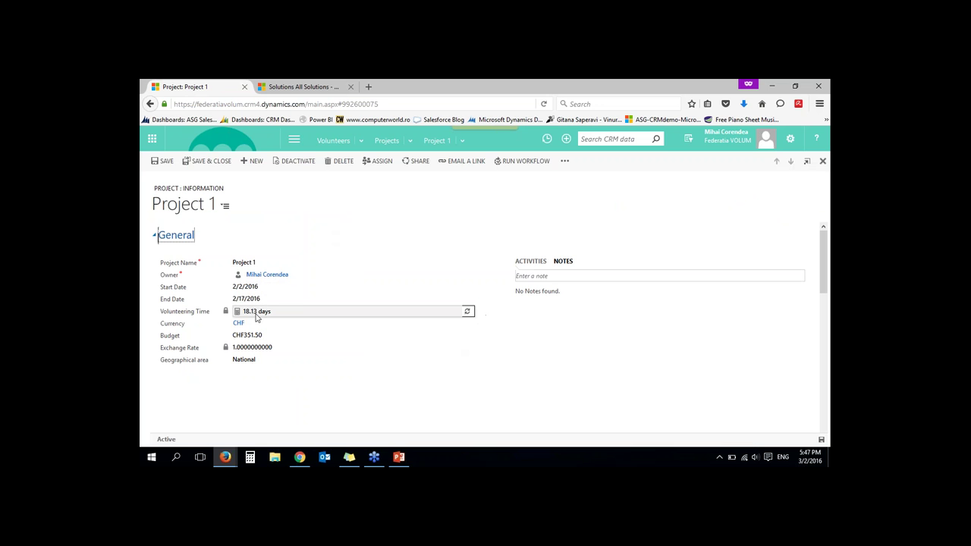
Recalculate Project 1's Volunteering Time and check the available currencies without changing the selection
left_click(468, 312)
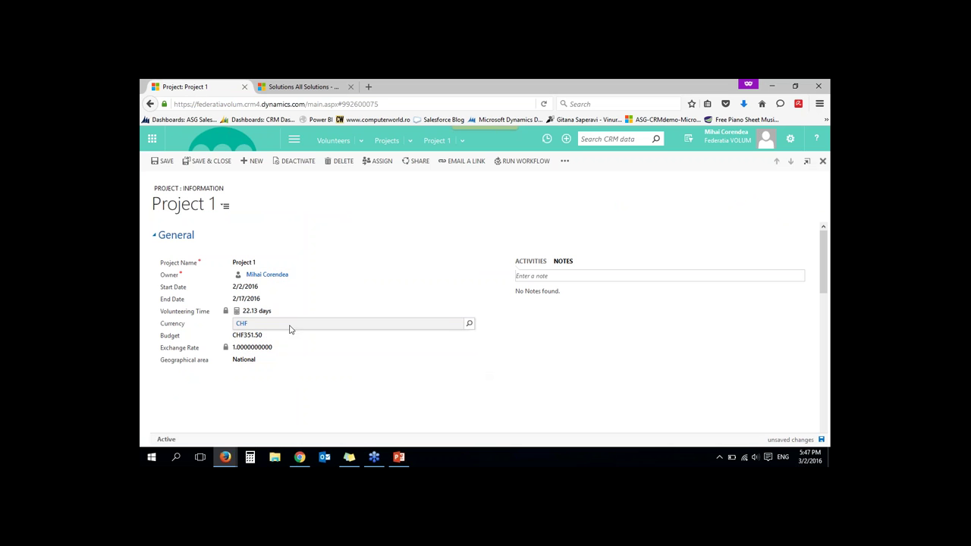
left_click(468, 324)
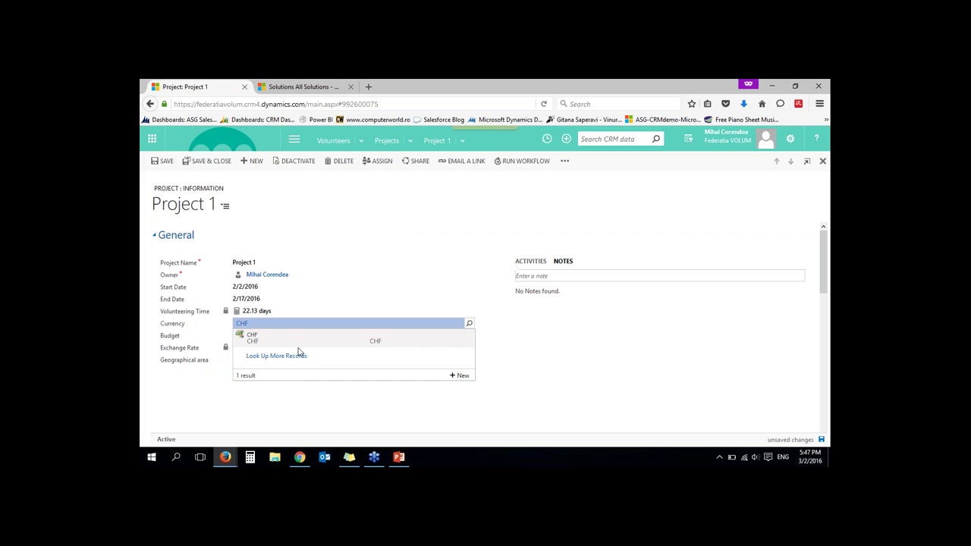
left_click(316, 395)
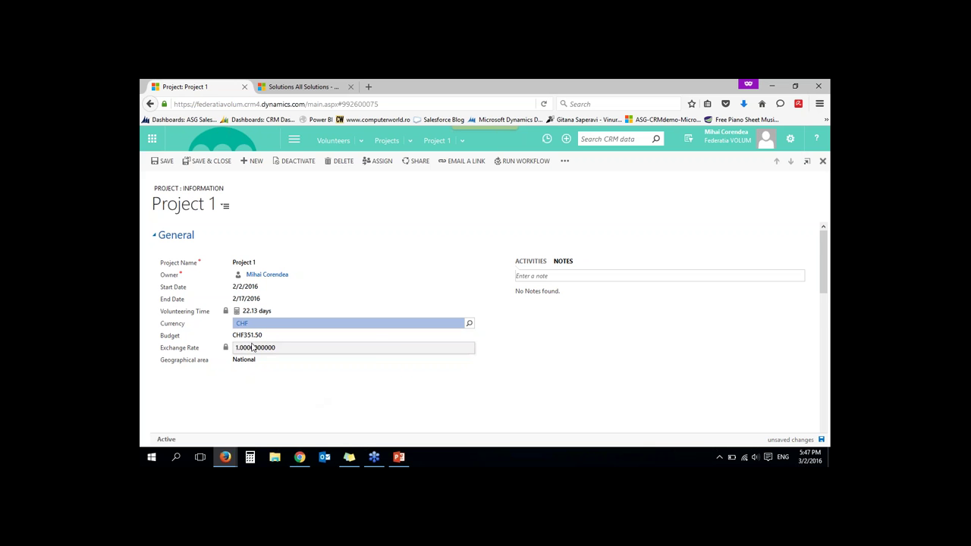
Add the same volunteer as a new participant in Project 1's Volunteers / Participants list
scroll(372, 364, "down", 2)
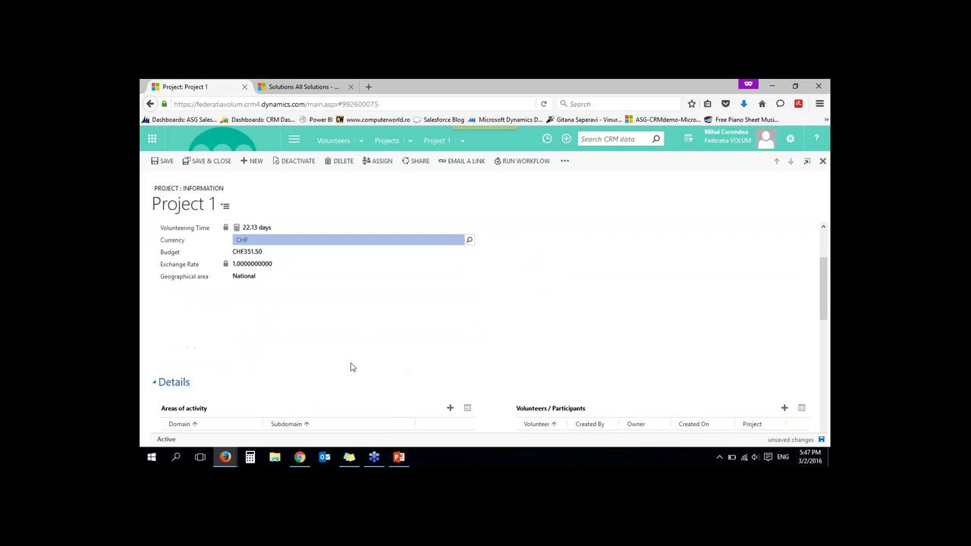
scroll(350, 367, "down", 3)
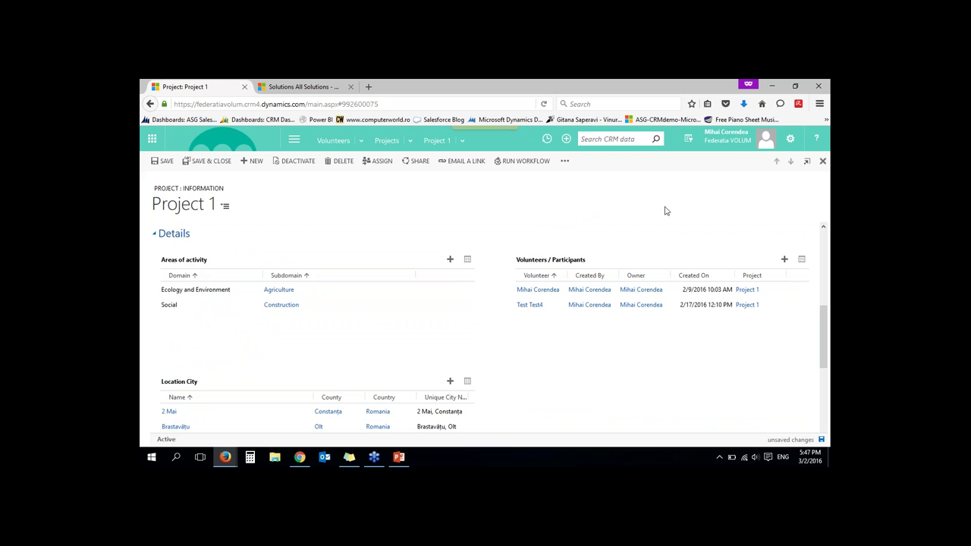
left_click(784, 258)
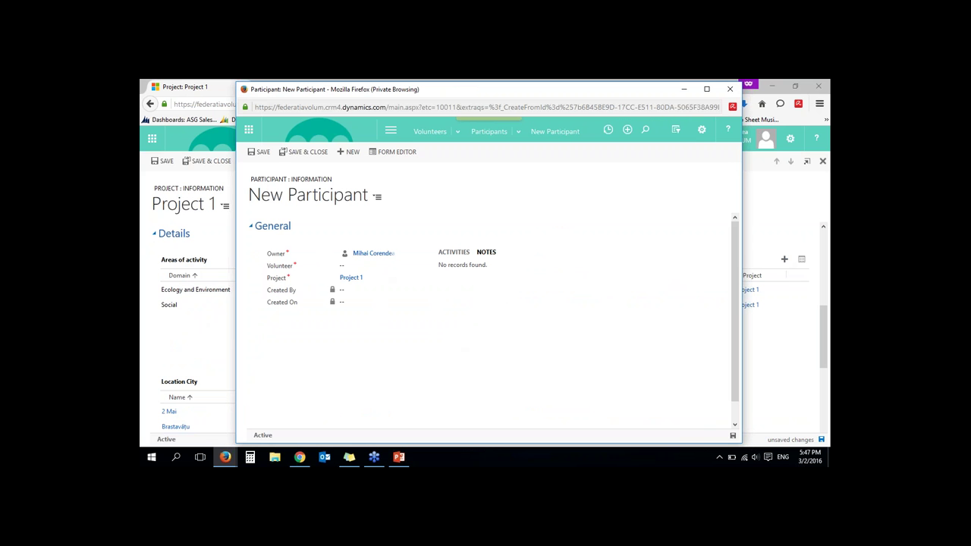
left_click(387, 265)
left_click(392, 266)
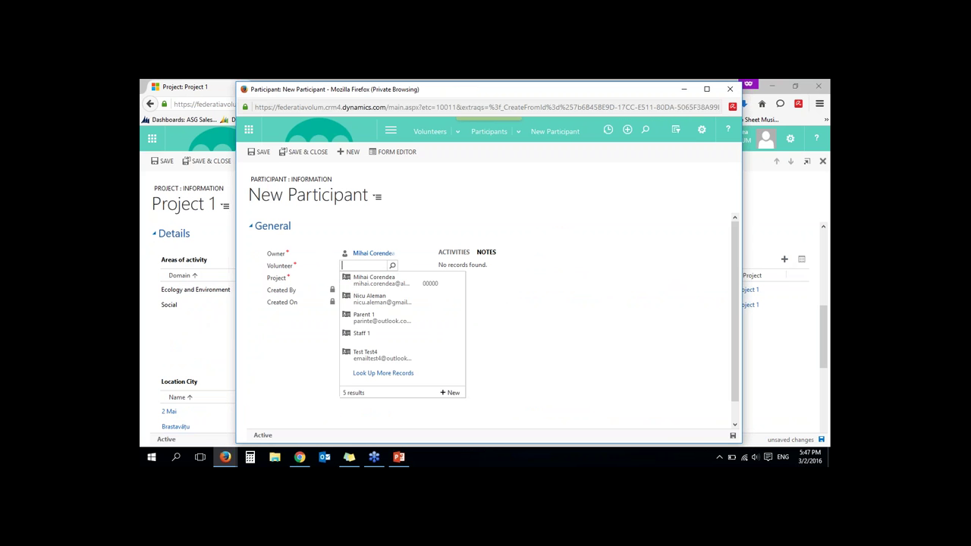
left_click(375, 300)
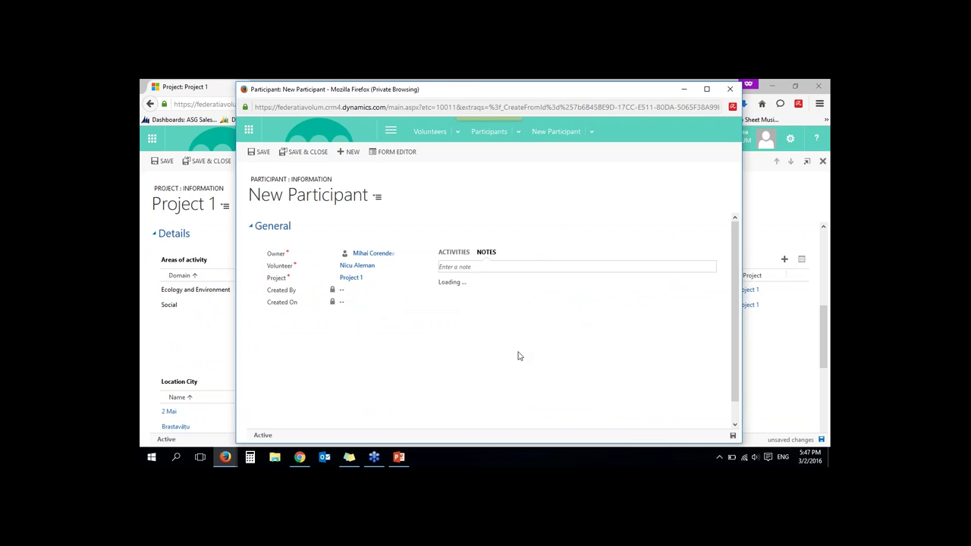
key("alt+F4")
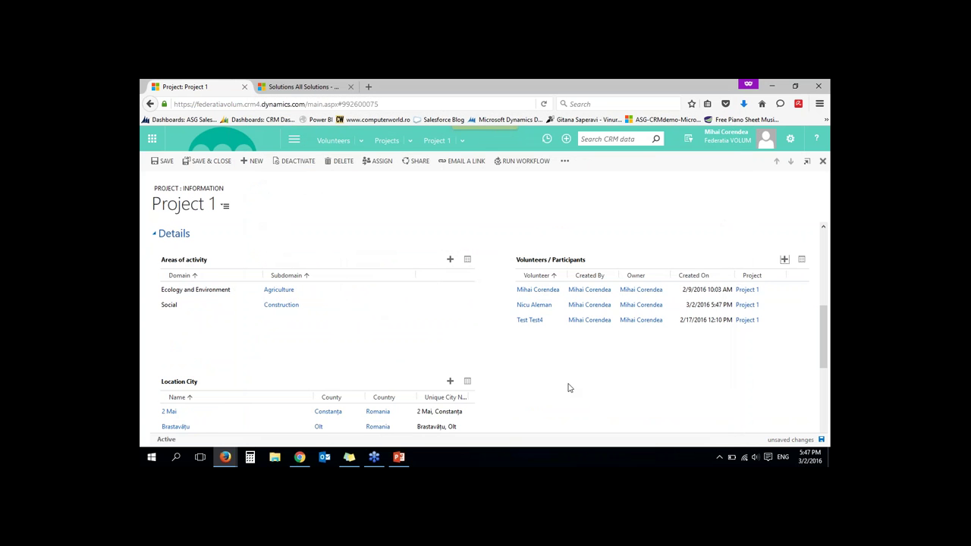
Review Project 1's location cities, location countries and general details, and save the record
scroll(570, 388, "down", 2)
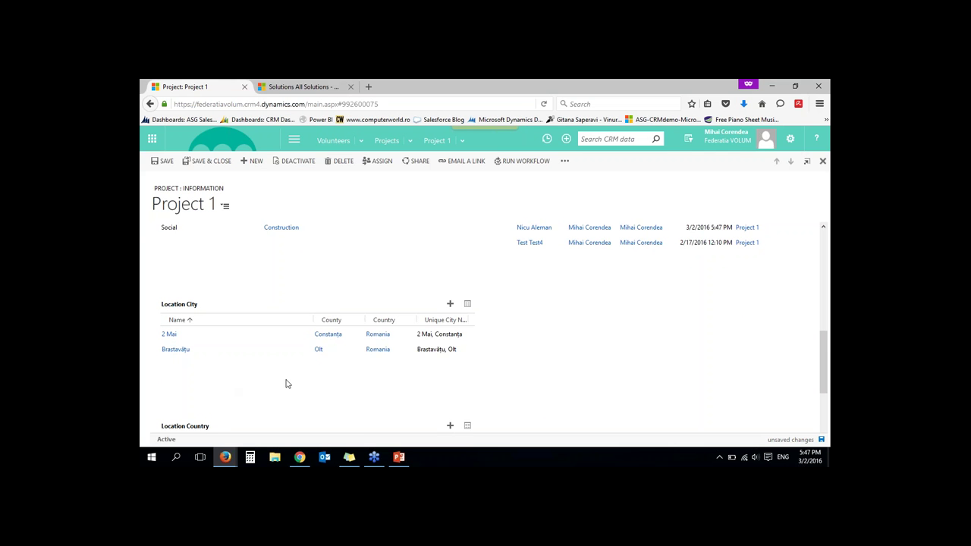
scroll(174, 330, "down", 2)
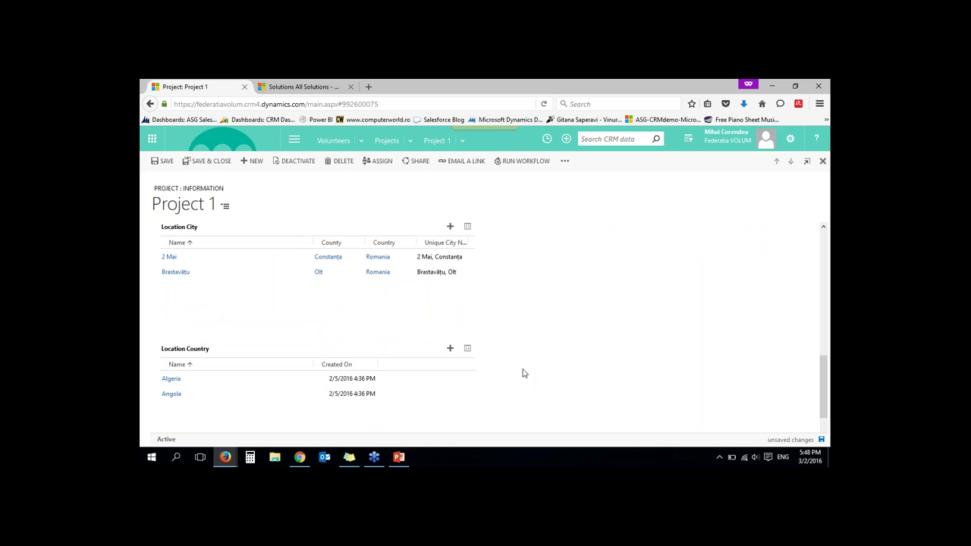
scroll(472, 373, "down", 1)
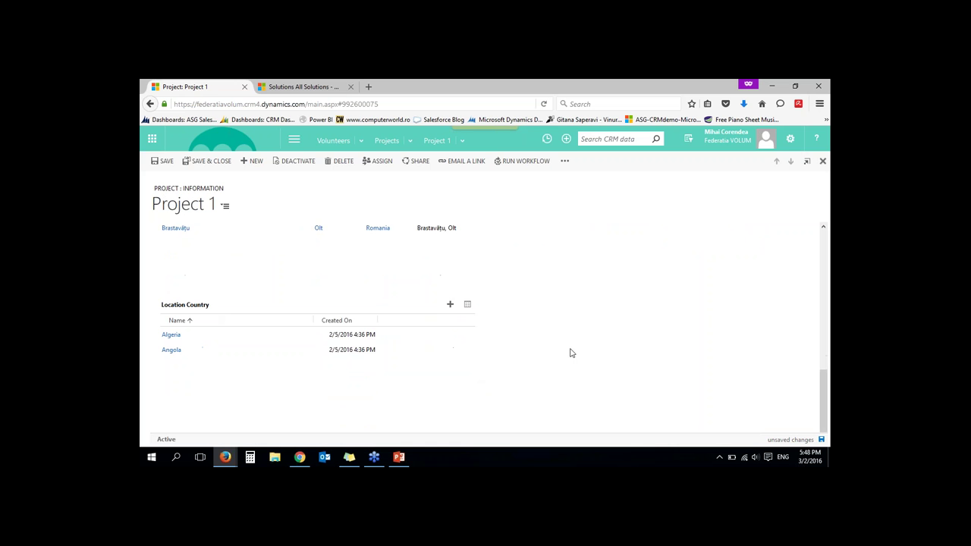
scroll(572, 353, "up", 10)
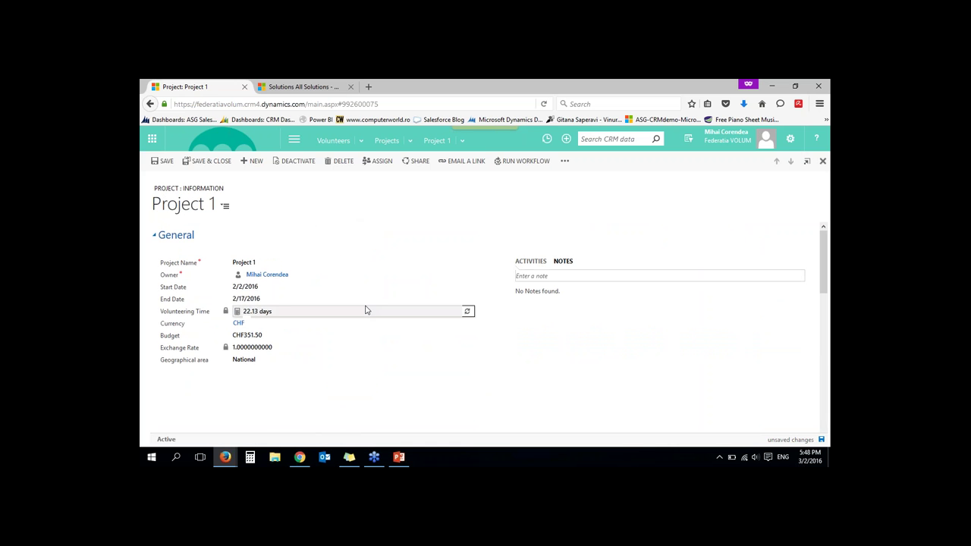
scroll(356, 306, "down", 2)
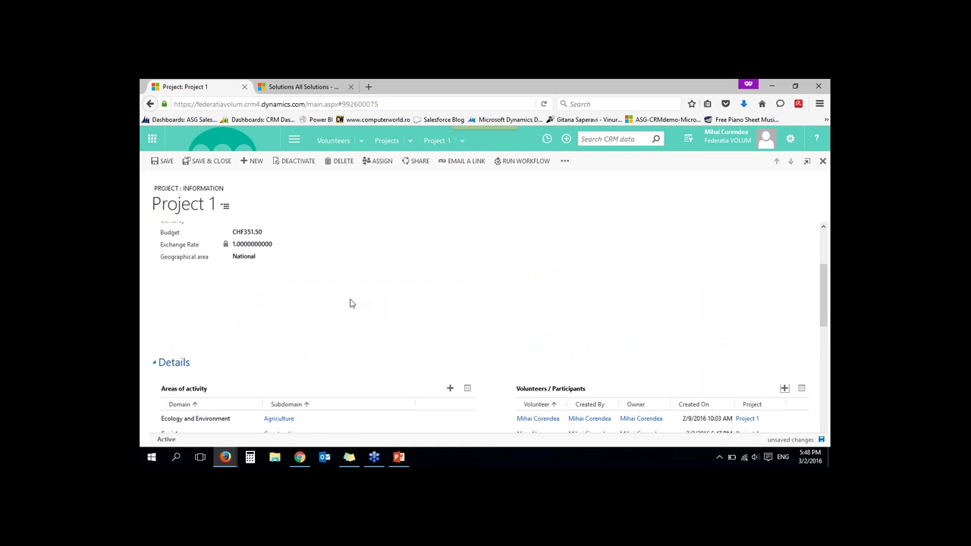
left_click(821, 440)
Go to the active contracts and open the volunteer's limited contract
left_click(411, 143)
left_click(361, 140)
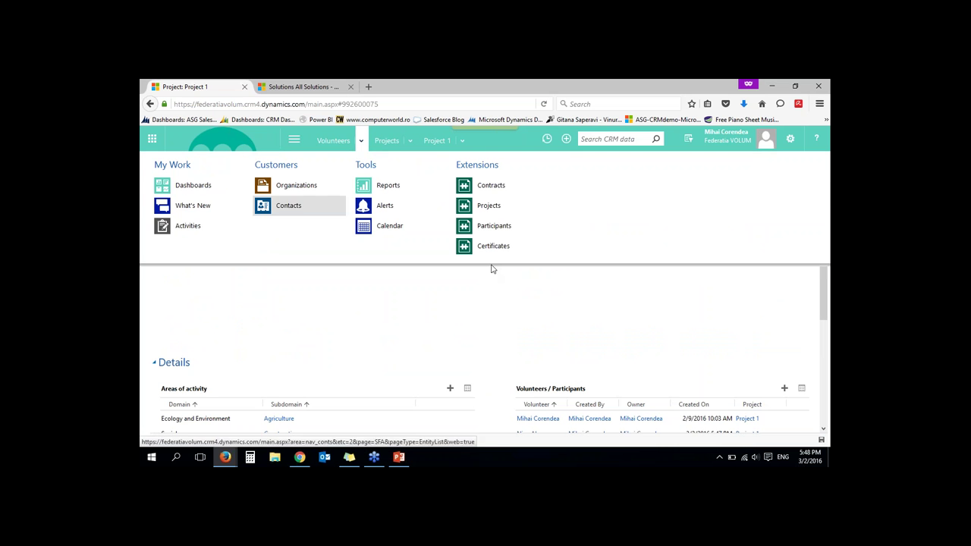
left_click(495, 190)
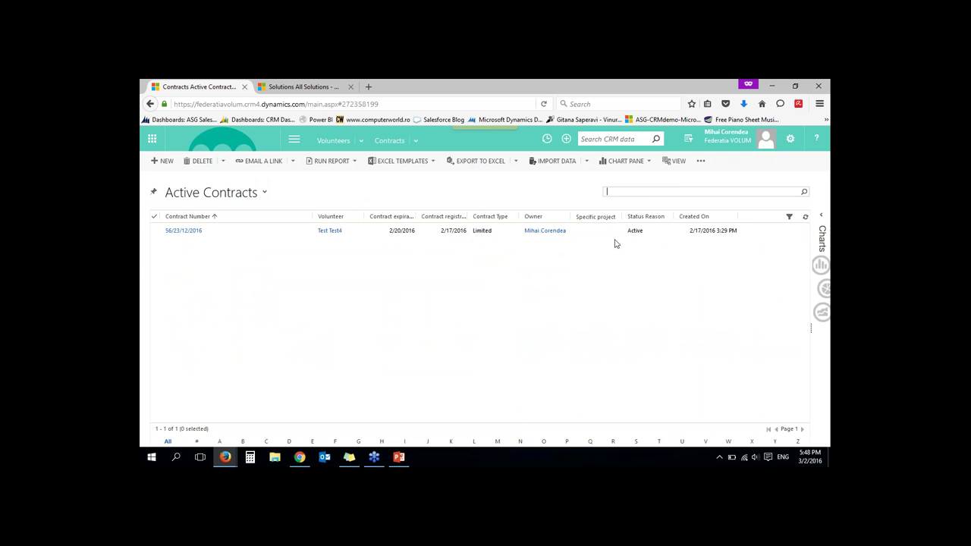
double_click(236, 235)
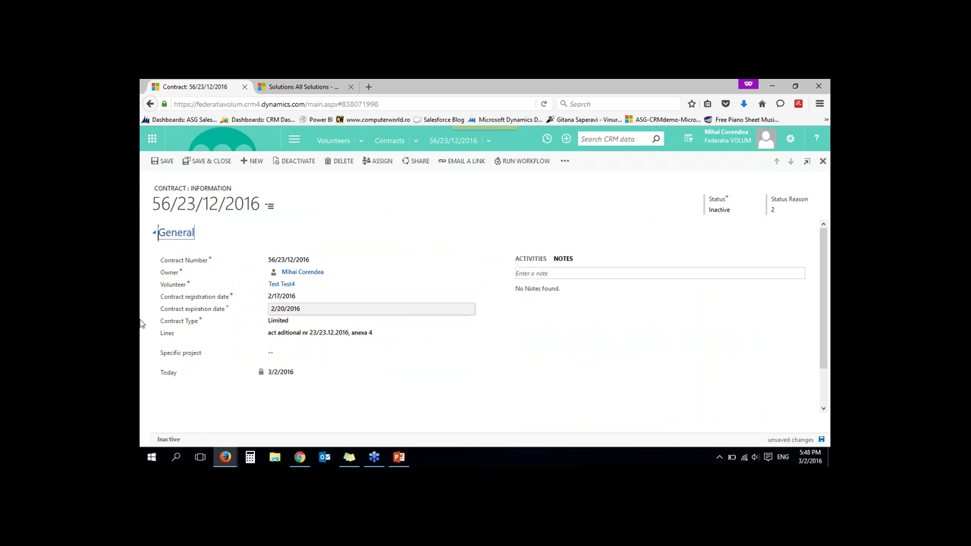
Check the contract type options and leave the contract's type as Limited
left_click(281, 324)
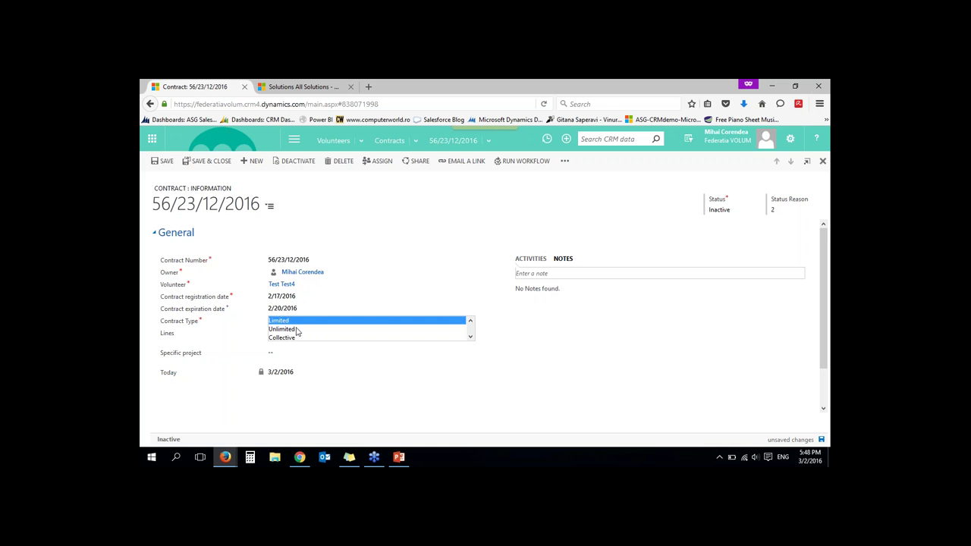
left_click(471, 338)
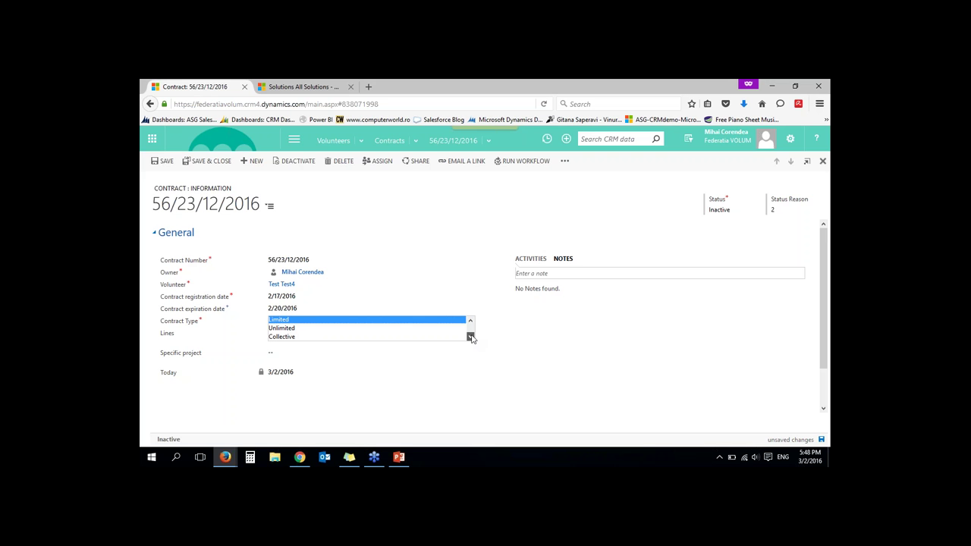
left_click(521, 340)
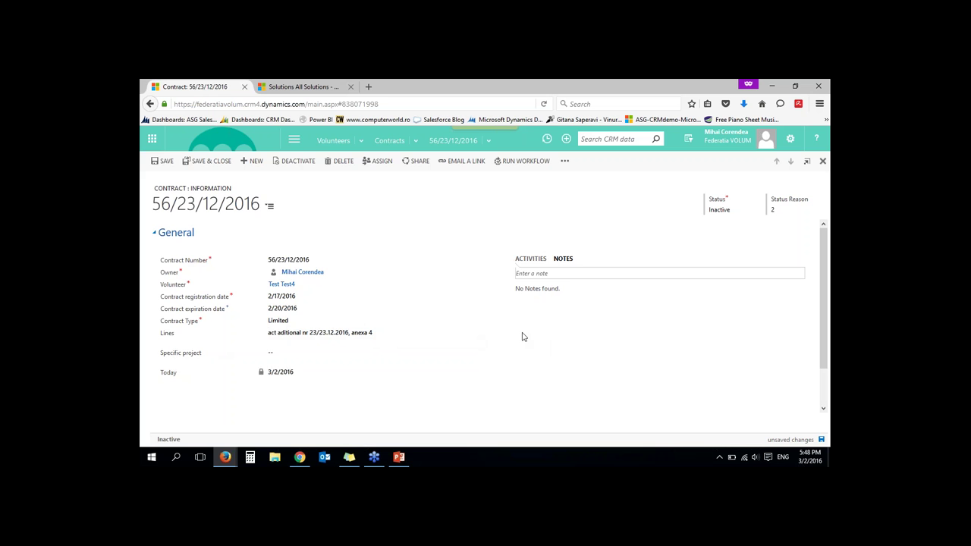
Check the Word template options offered for the volunteer's contract
scroll(523, 336, "down", 1)
scroll(413, 334, "up", 1)
left_click(564, 161)
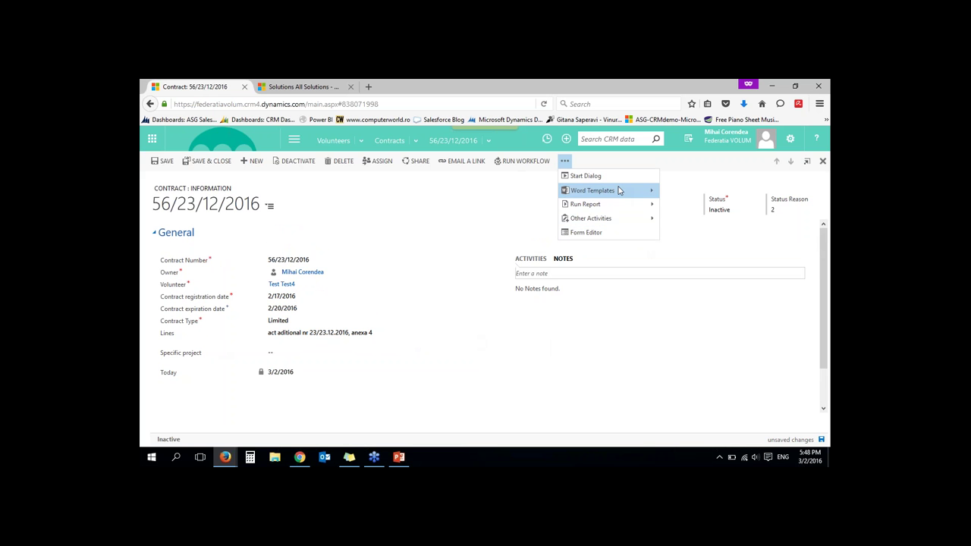
mouse_move(620, 191)
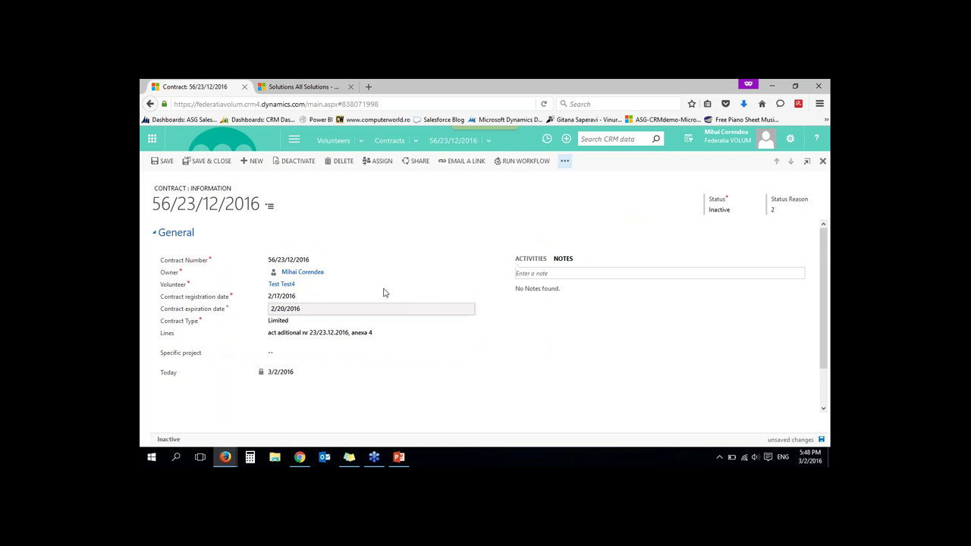
Open the volunteer's contact record from the contract and check which Word templates are available for it
left_click(282, 284)
left_click(561, 264)
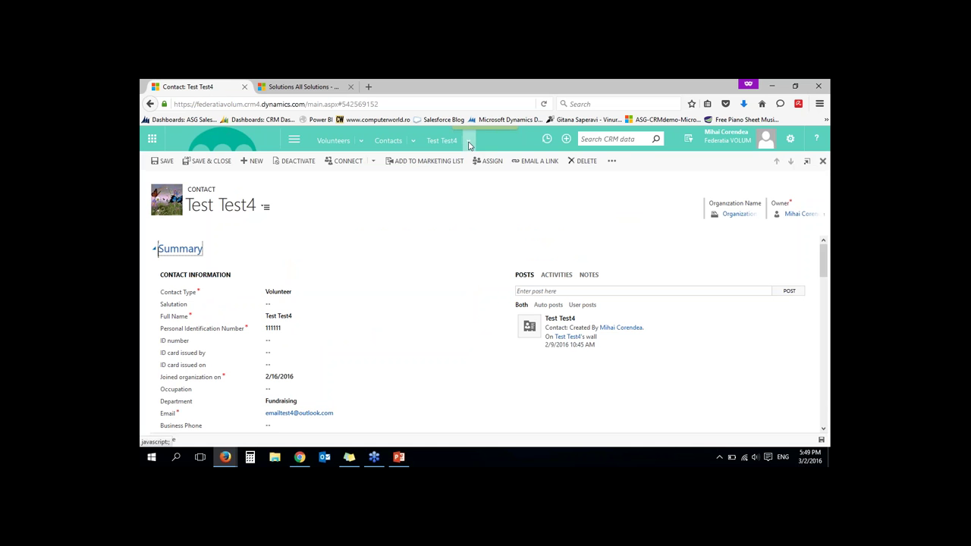
left_click(611, 161)
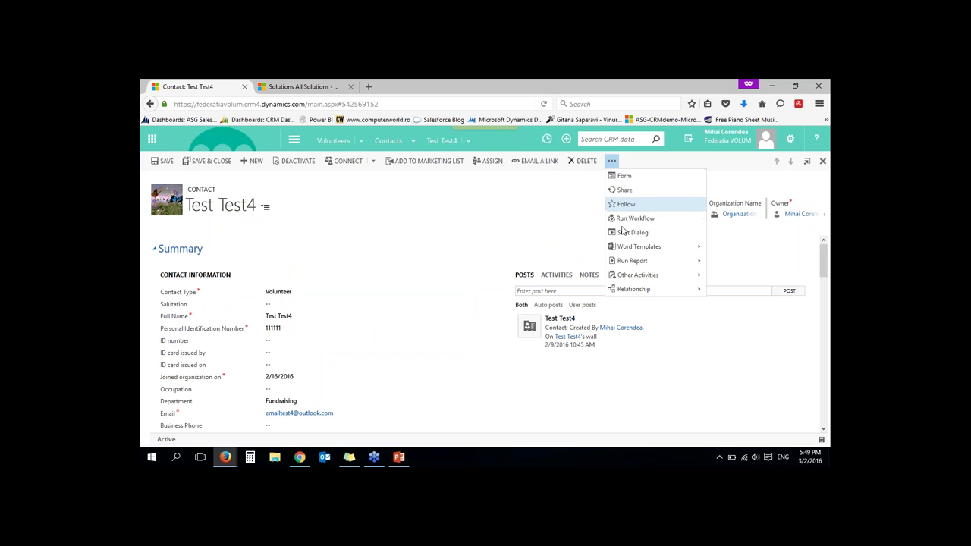
mouse_move(633, 251)
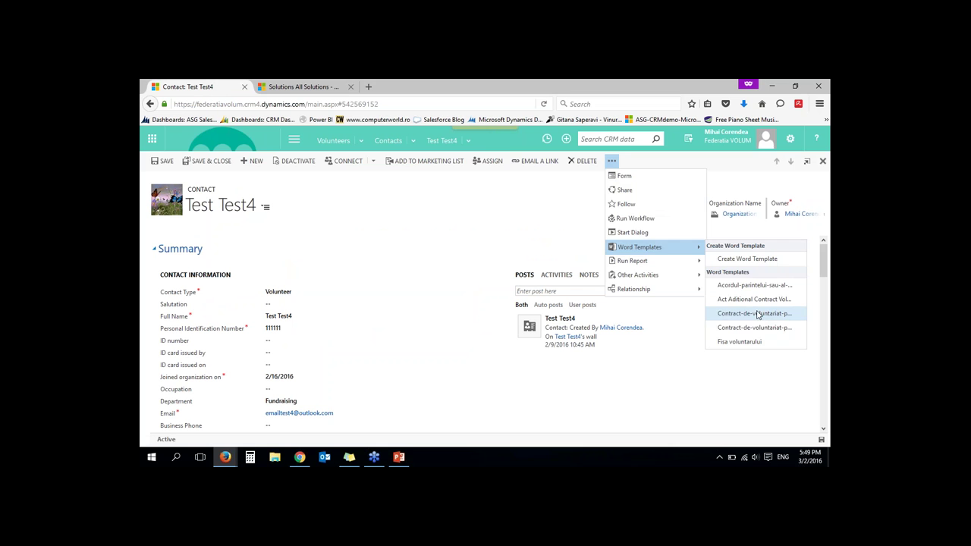
left_click(438, 227)
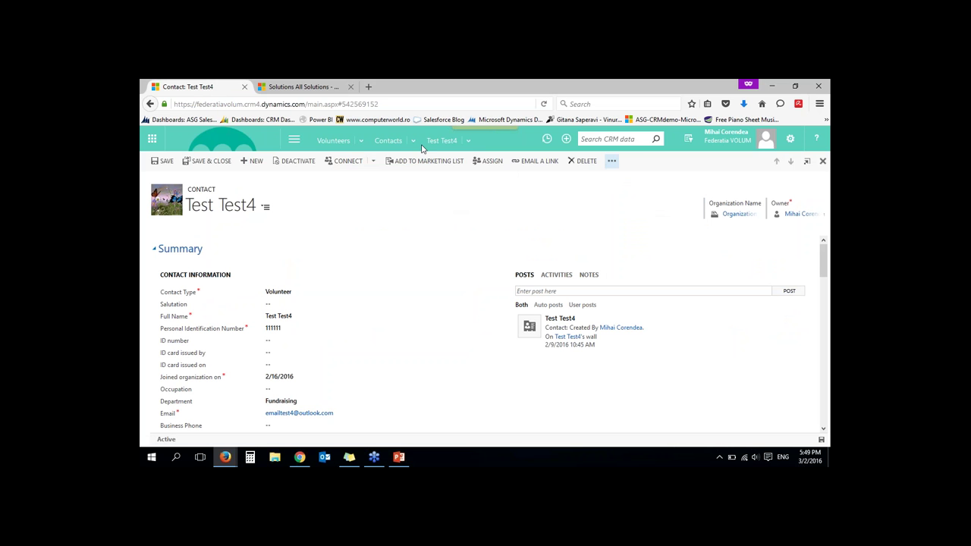
Go to the active certificates and open the existing volunteer certificate
left_click(361, 140)
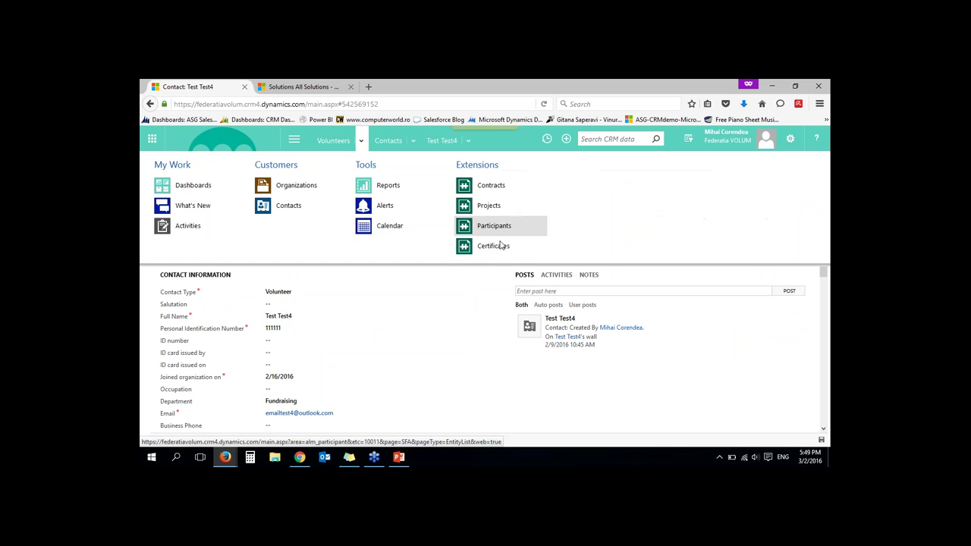
left_click(490, 248)
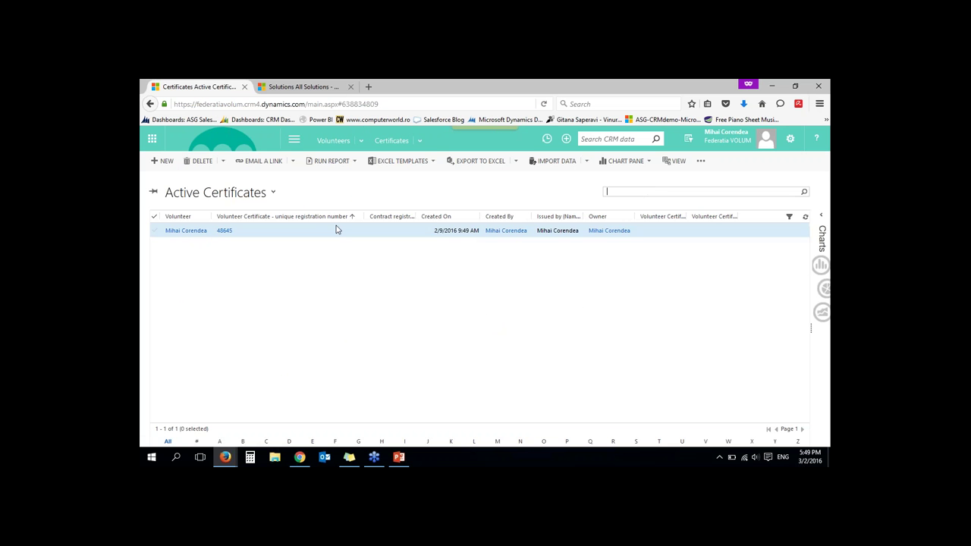
left_click(263, 234)
double_click(263, 235)
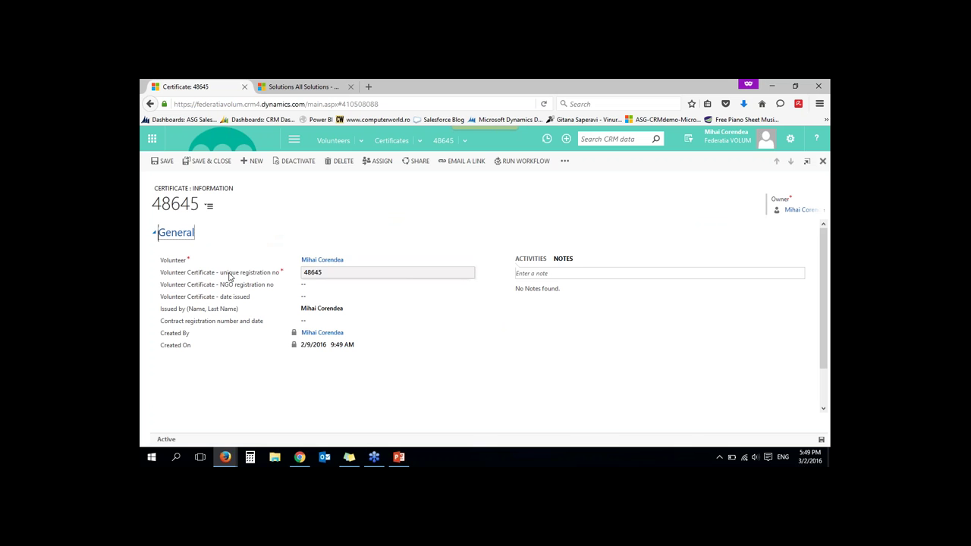
Examine the certificate's NGO registration number and date issued fields, plus its Word template options
left_click(314, 287)
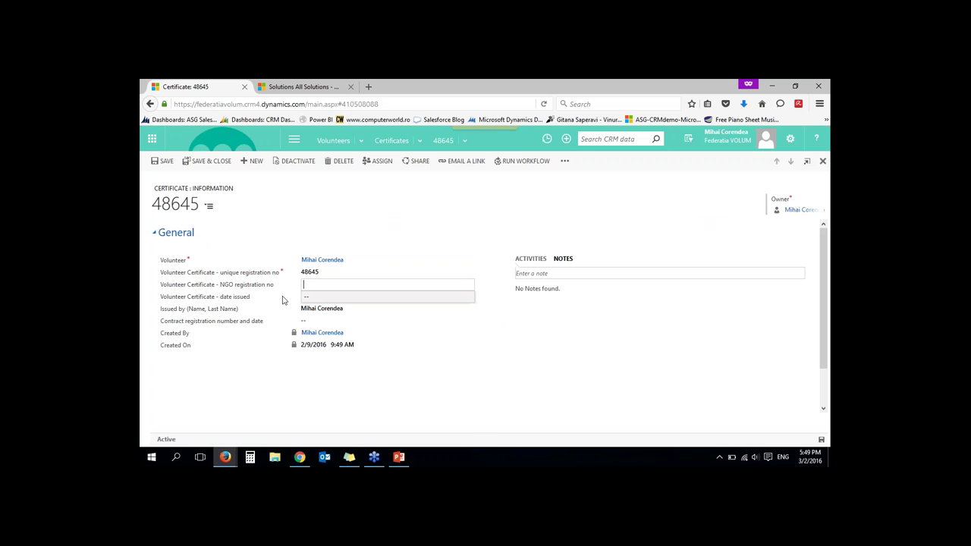
left_click(324, 301)
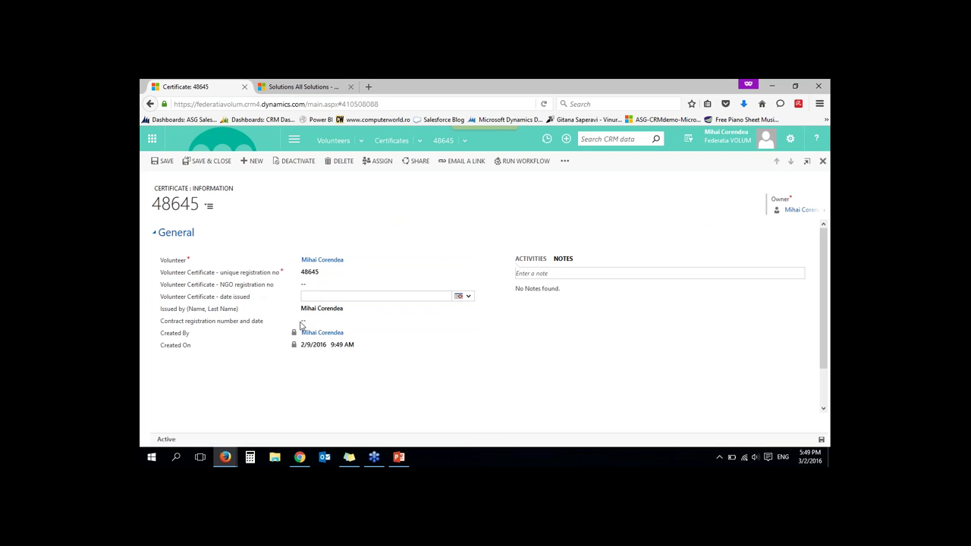
left_click(564, 162)
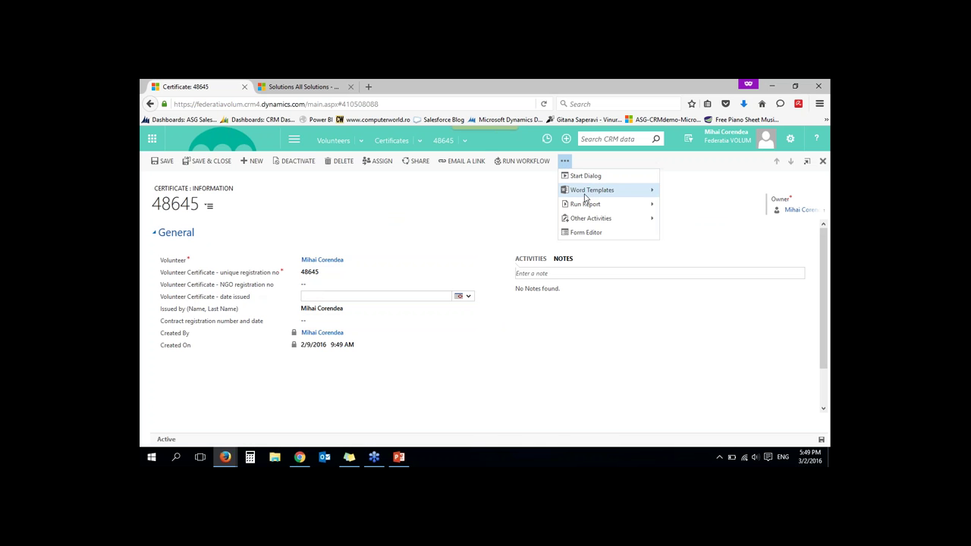
mouse_move(599, 192)
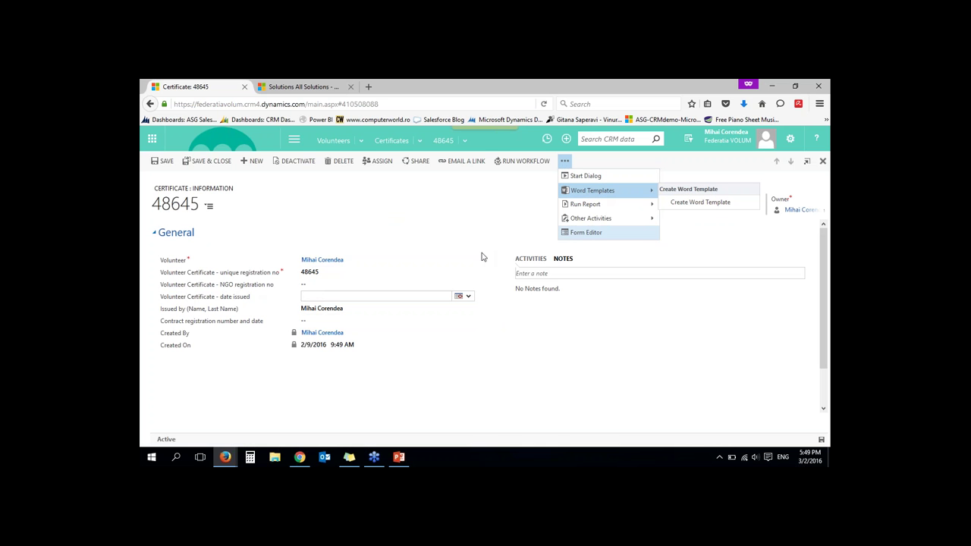
left_click(437, 330)
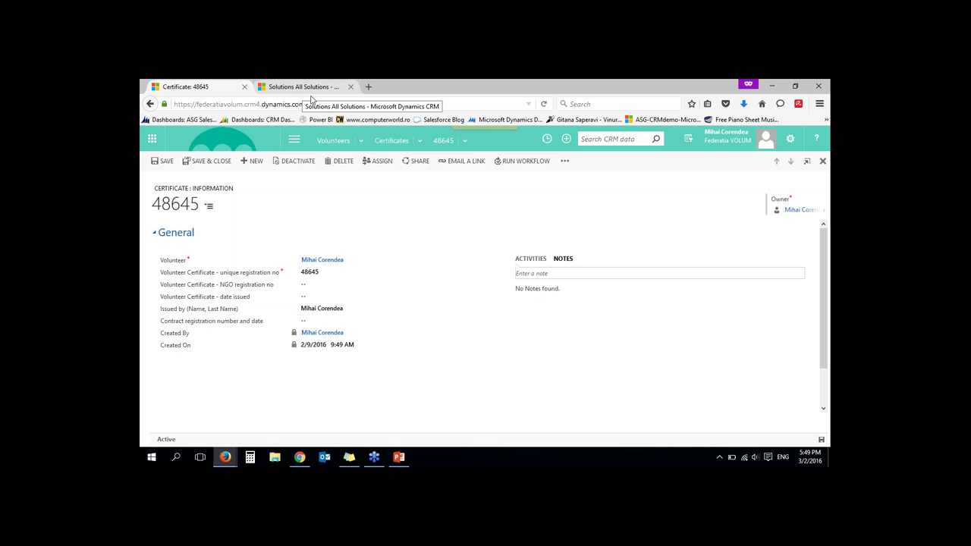
Open the Volunteers Dashboard and review its open volunteering activities, active contacts and expiring contracts
left_click(464, 142)
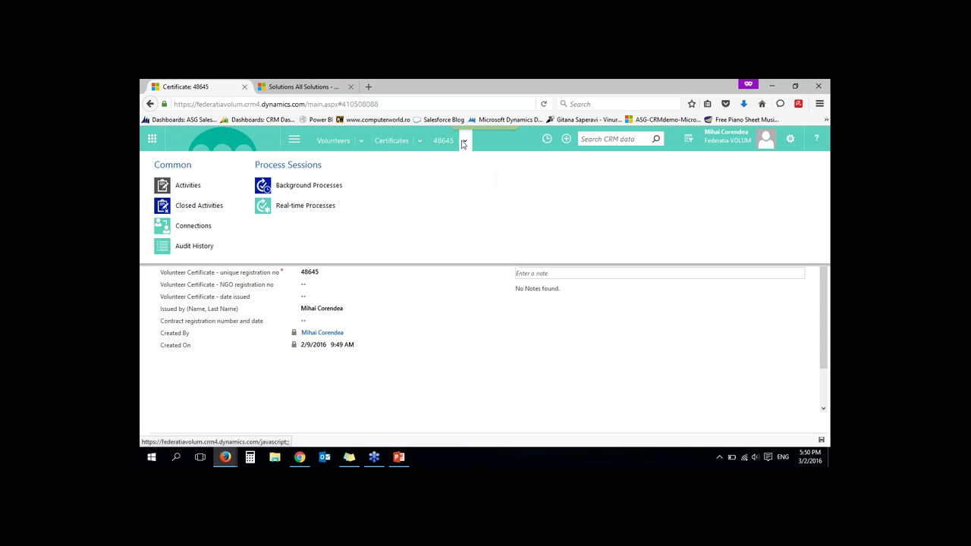
left_click(361, 141)
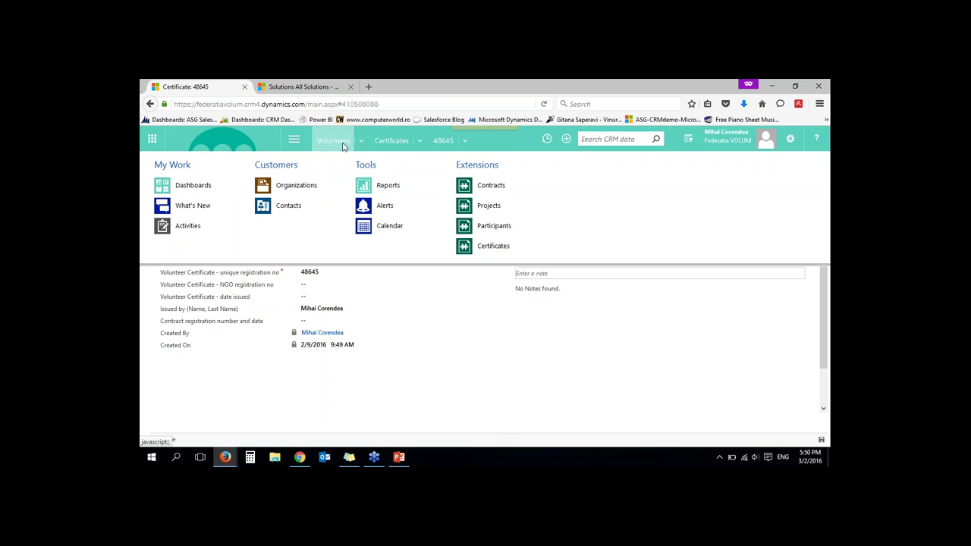
left_click(296, 144)
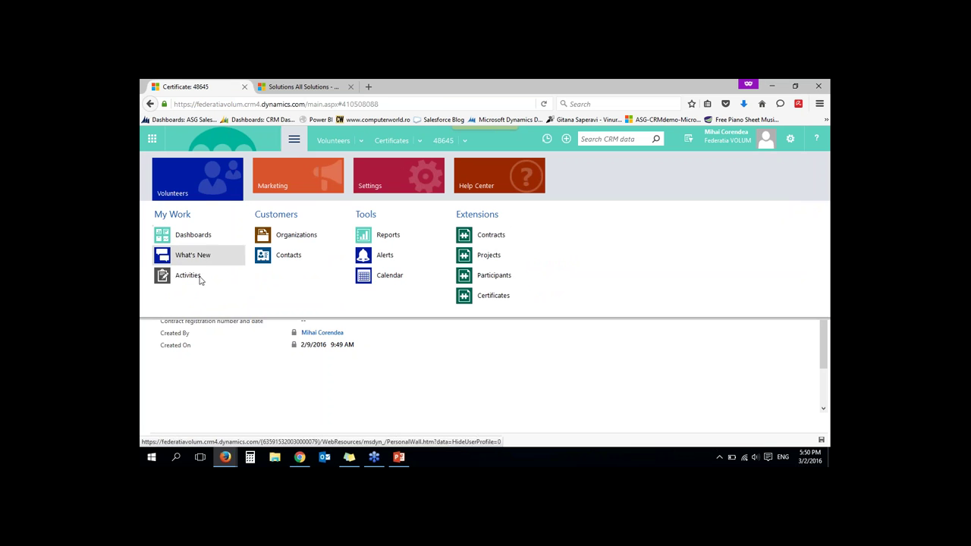
left_click(204, 236)
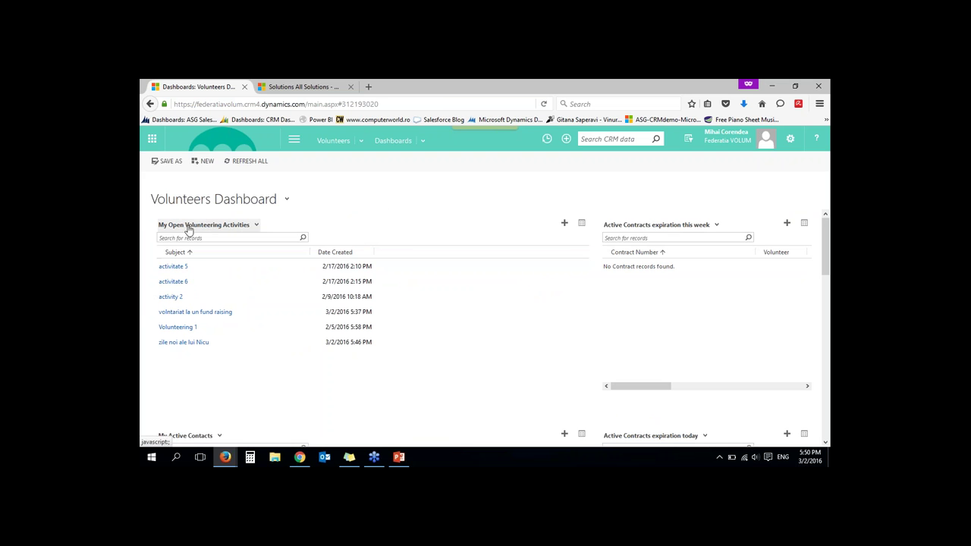
left_click(192, 281)
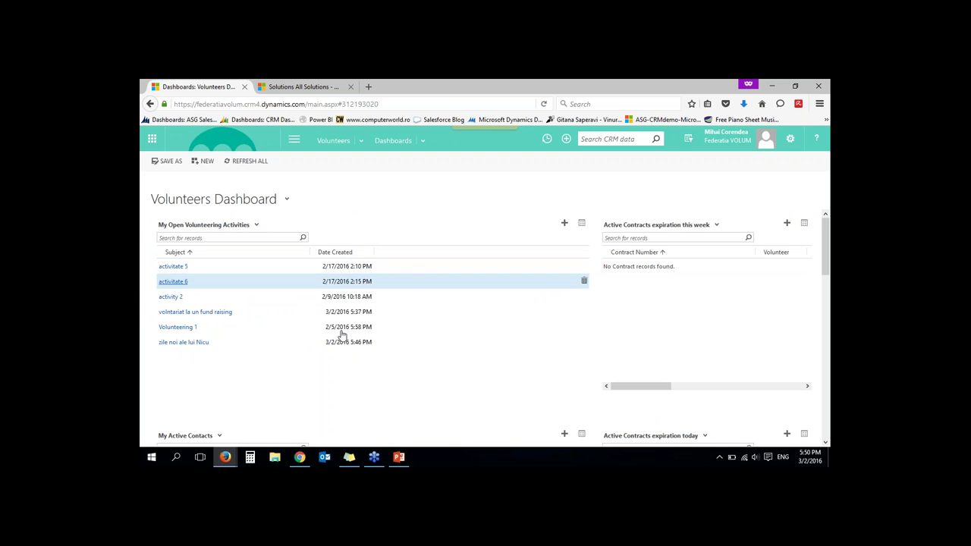
left_click(284, 372)
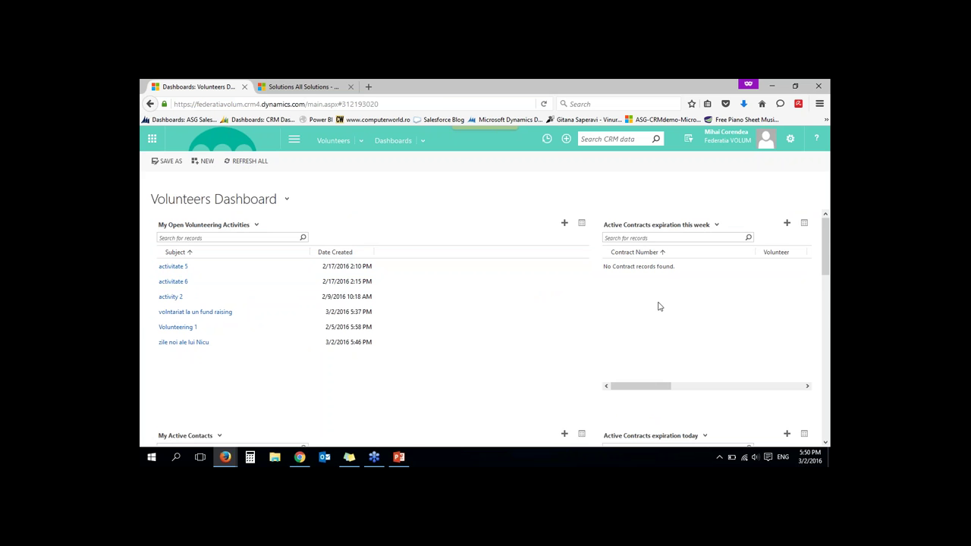
scroll(295, 334, "down", 3)
scroll(278, 319, "down", 3)
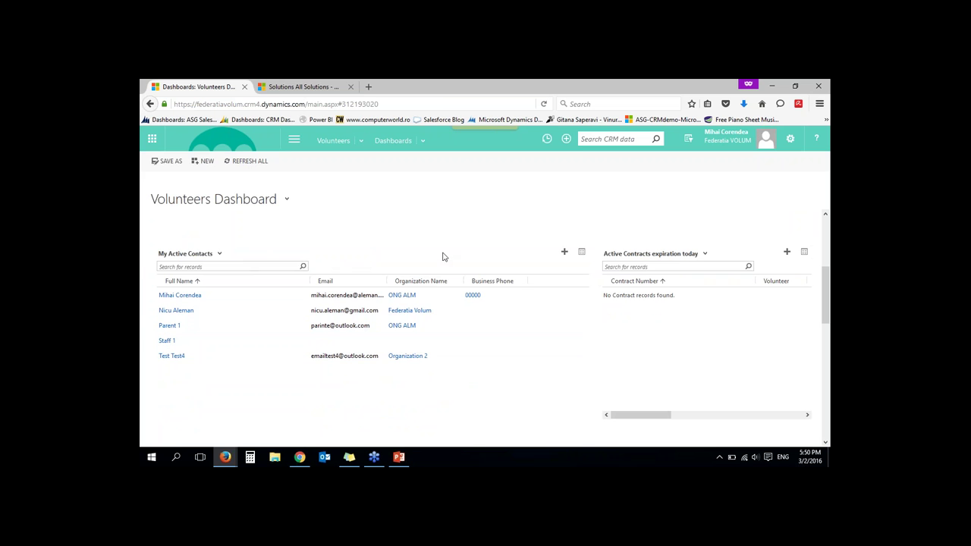
Go to the activities and switch the list to the All Volunteering Activities view
left_click(363, 142)
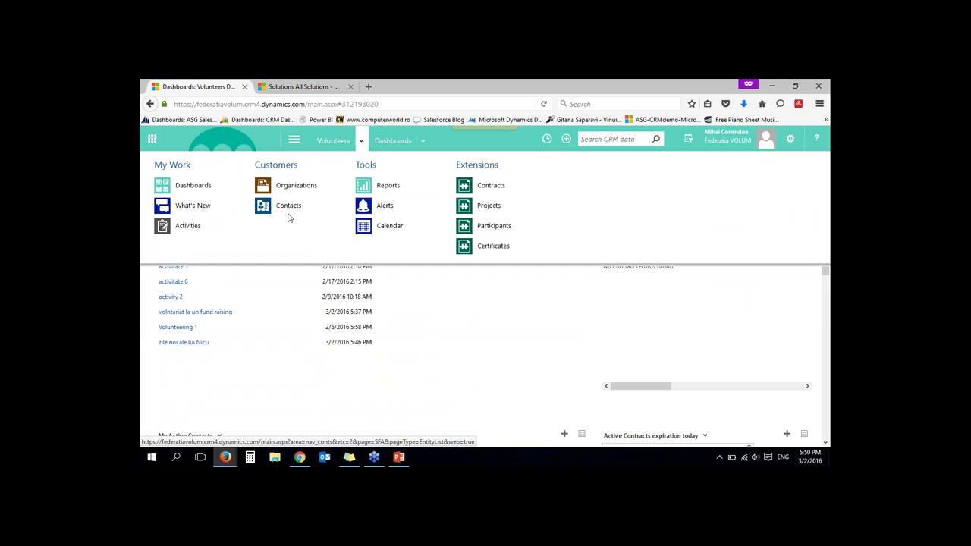
left_click(187, 227)
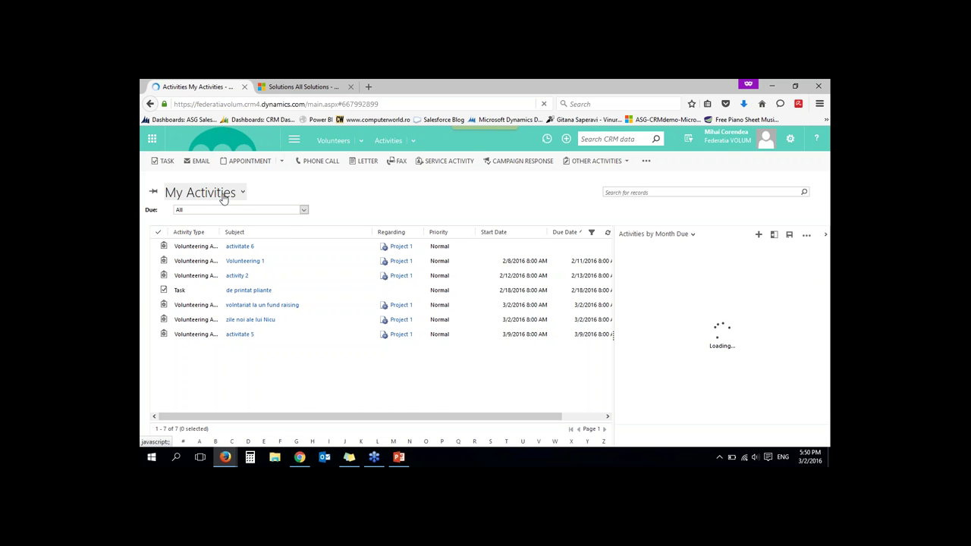
left_click(243, 196)
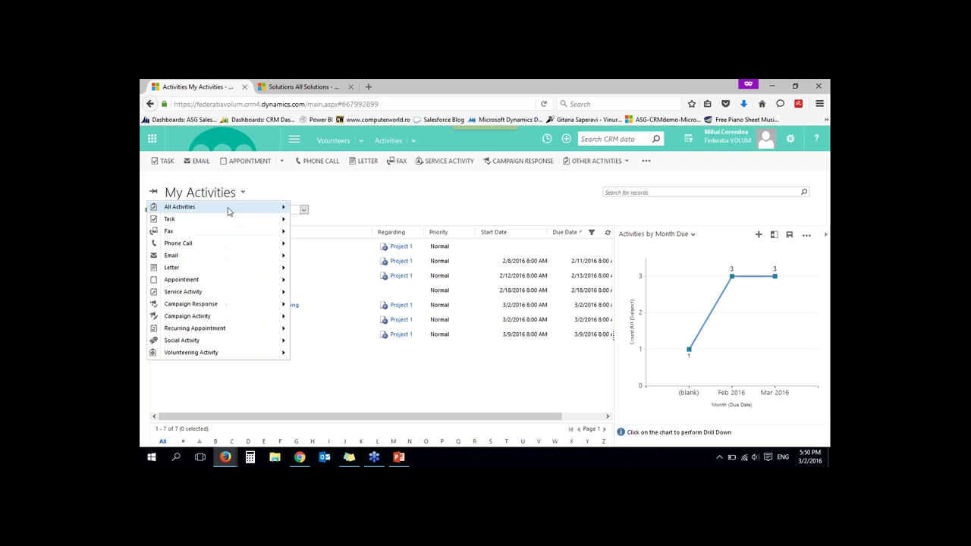
mouse_move(228, 208)
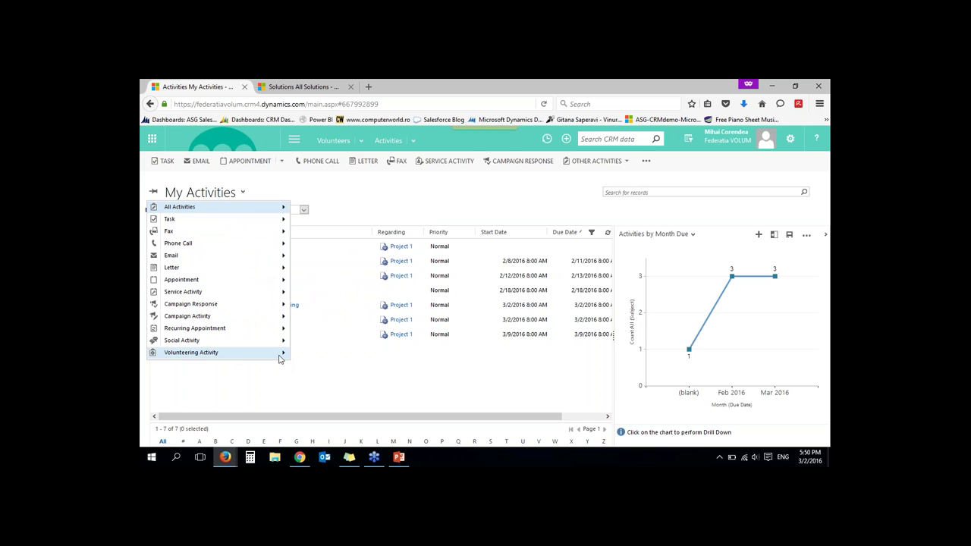
left_click(300, 366)
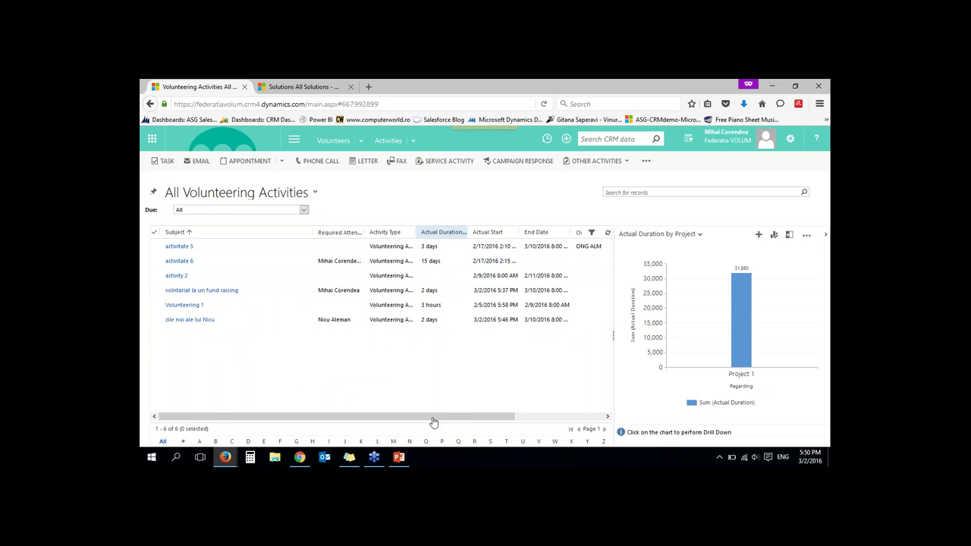
Review the volunteering activities' columns, including attendees, actual duration, dates, organization and regarding project
left_click_drag(488, 420, 497, 420)
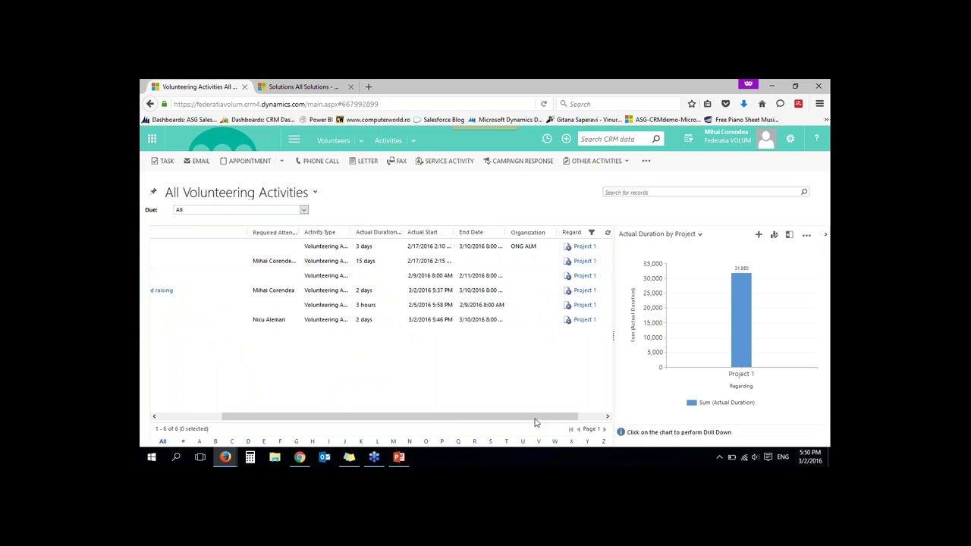
left_click_drag(535, 423, 581, 427)
key("ctrl+a")
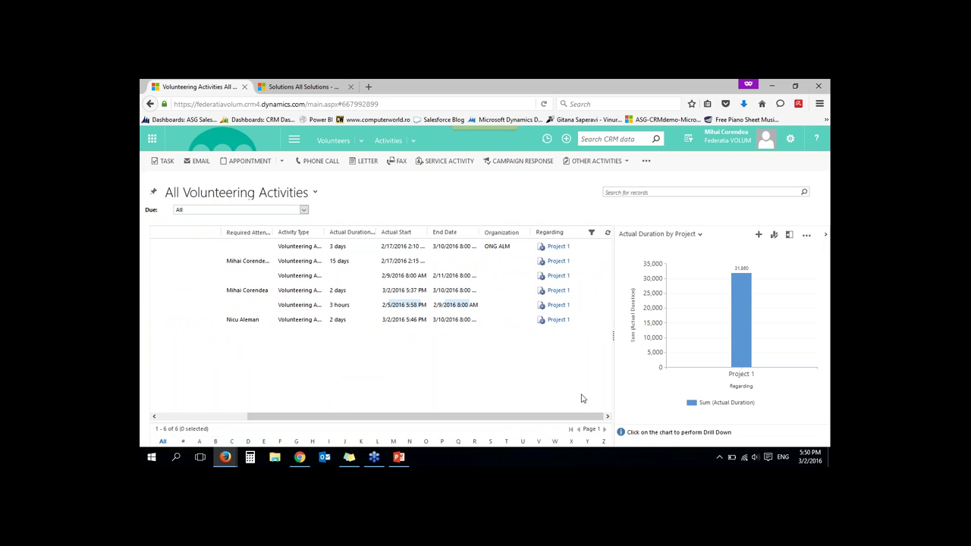
left_click(582, 398)
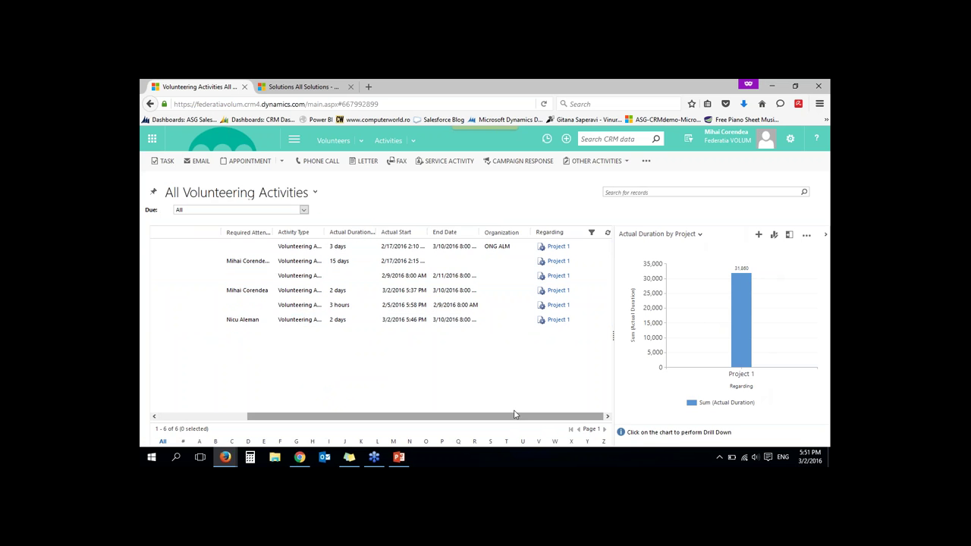
left_click_drag(433, 415, 344, 415)
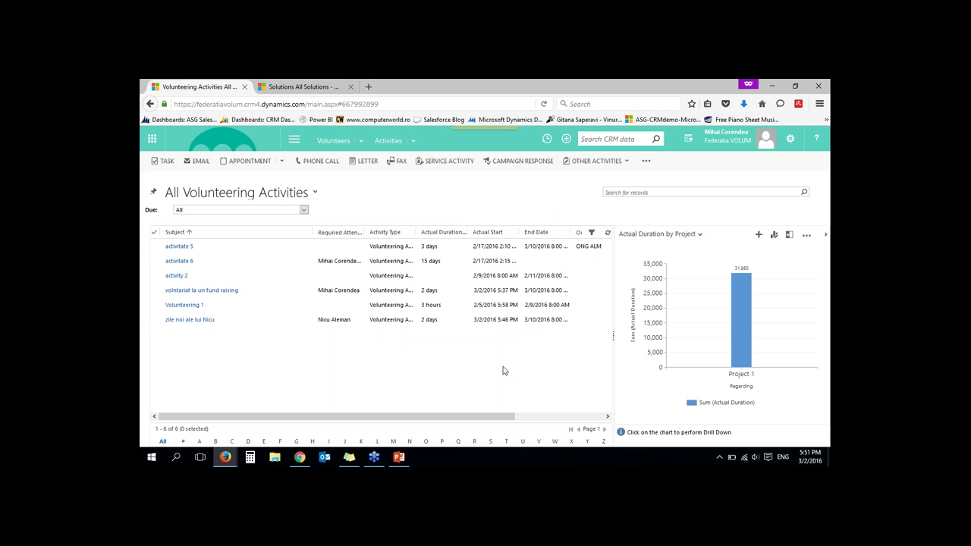
Turn on column filtering for the volunteering activities and check the Activity Type filter options without applying any
left_click(592, 232)
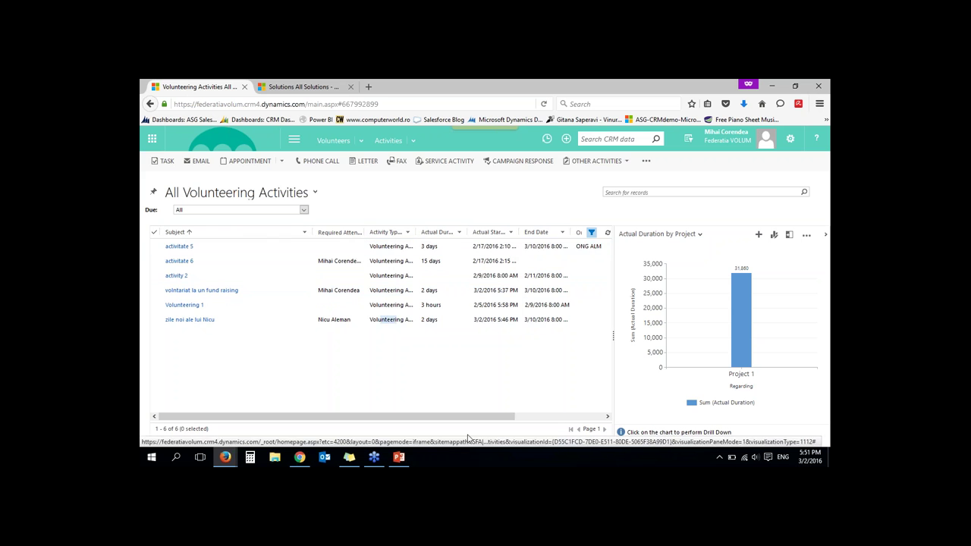
left_click_drag(501, 418, 550, 419)
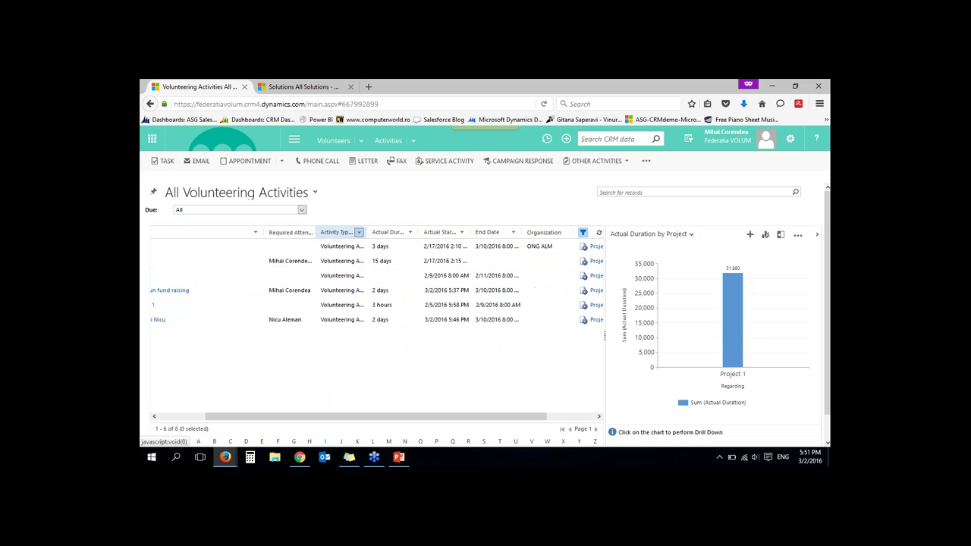
left_click(358, 232)
scroll(429, 364, "down", 5)
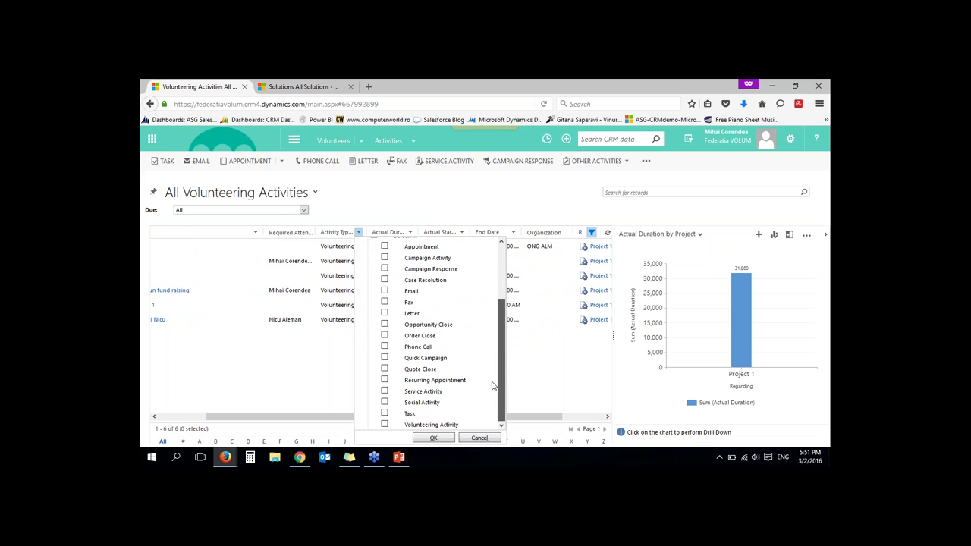
scroll(429, 349, "up", 5)
left_click(479, 438)
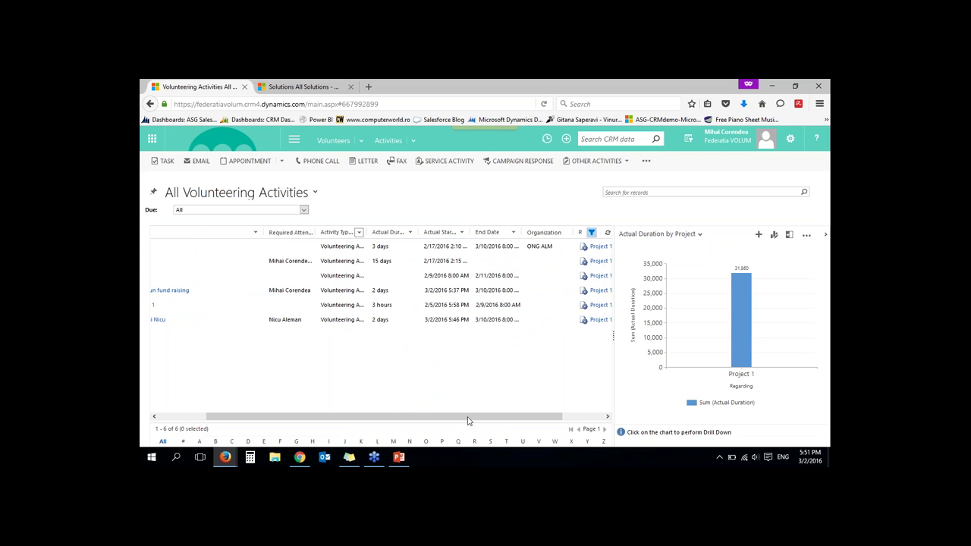
left_click_drag(466, 418, 603, 396)
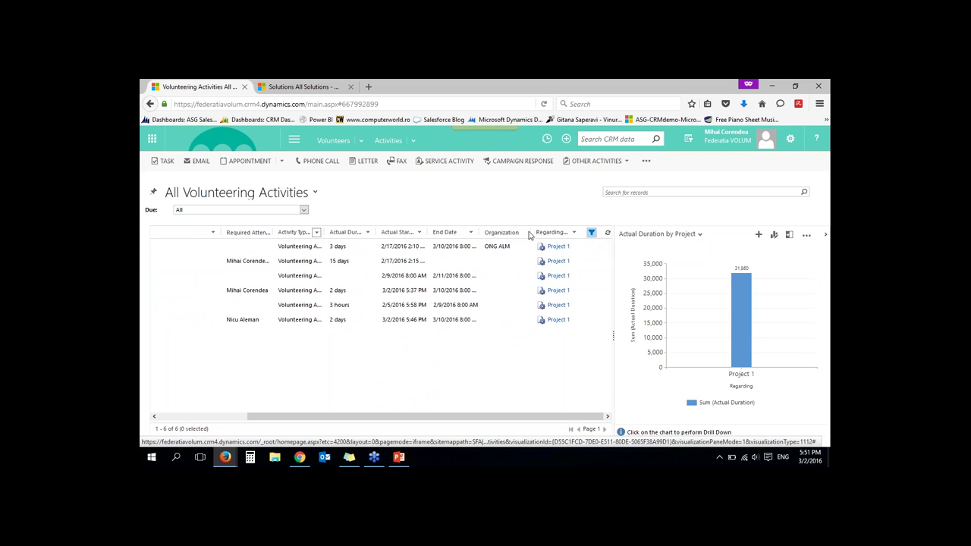
Filter the volunteering activities with a custom filter where Regarding equals project, and refresh the Actual Duration by Project chart
left_click(573, 233)
left_click(574, 233)
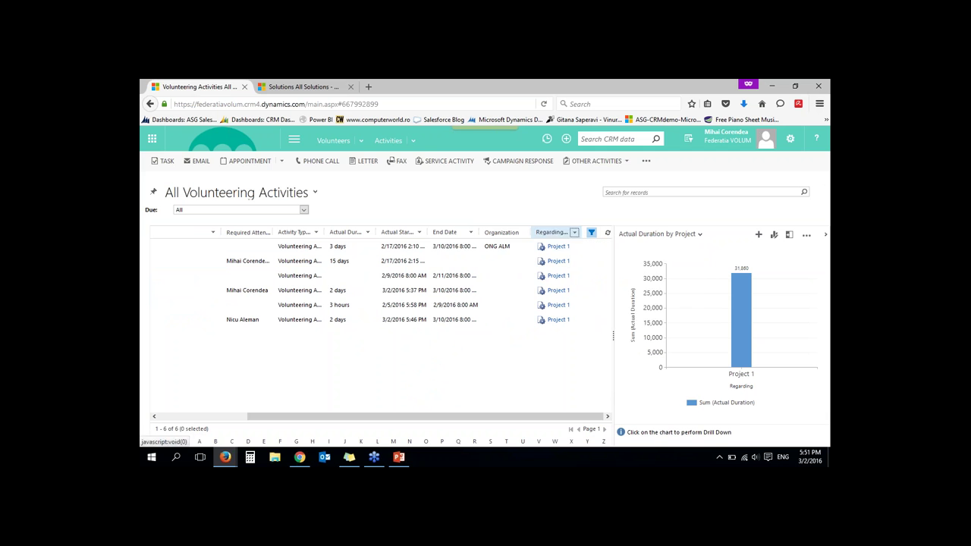
left_click(574, 233)
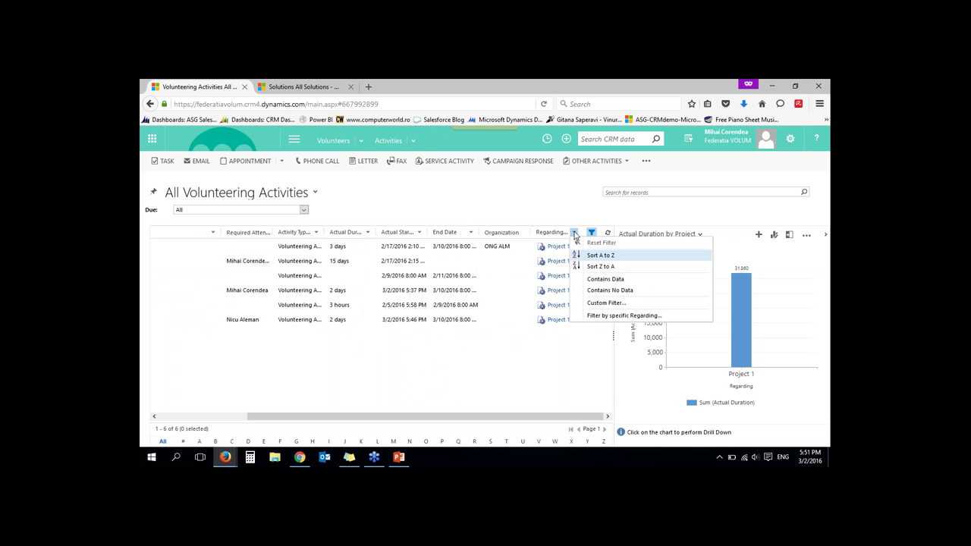
left_click(607, 304)
left_click(462, 281)
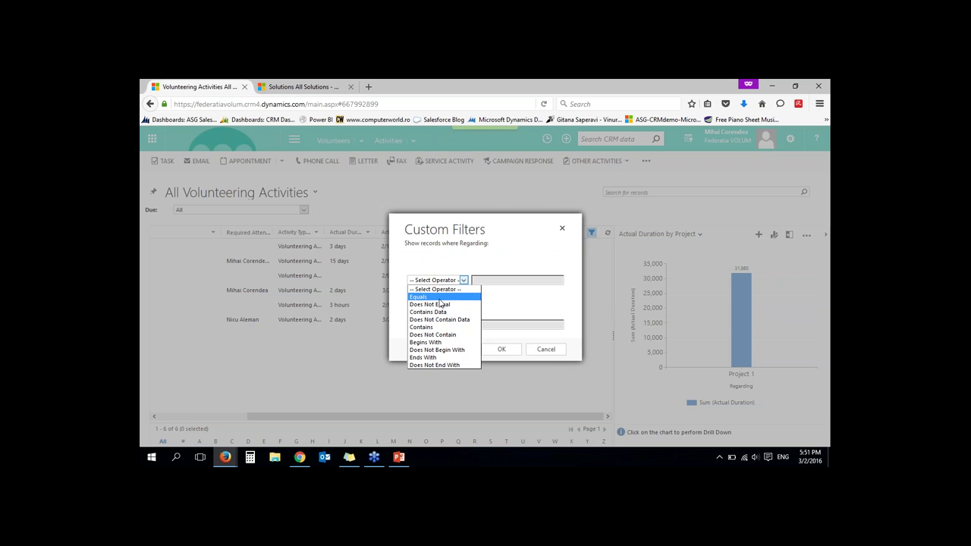
left_click(440, 295)
type("project")
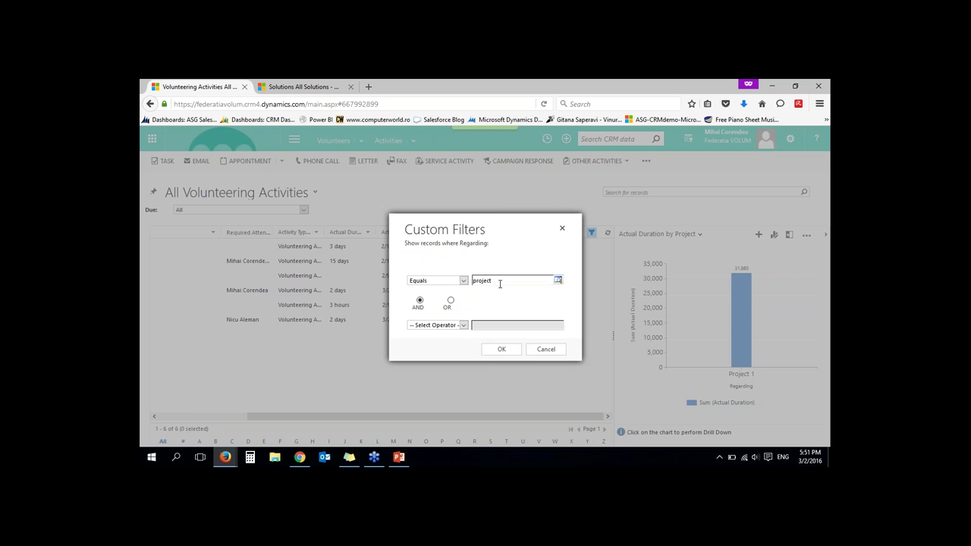
key("Tab")
left_click(513, 348)
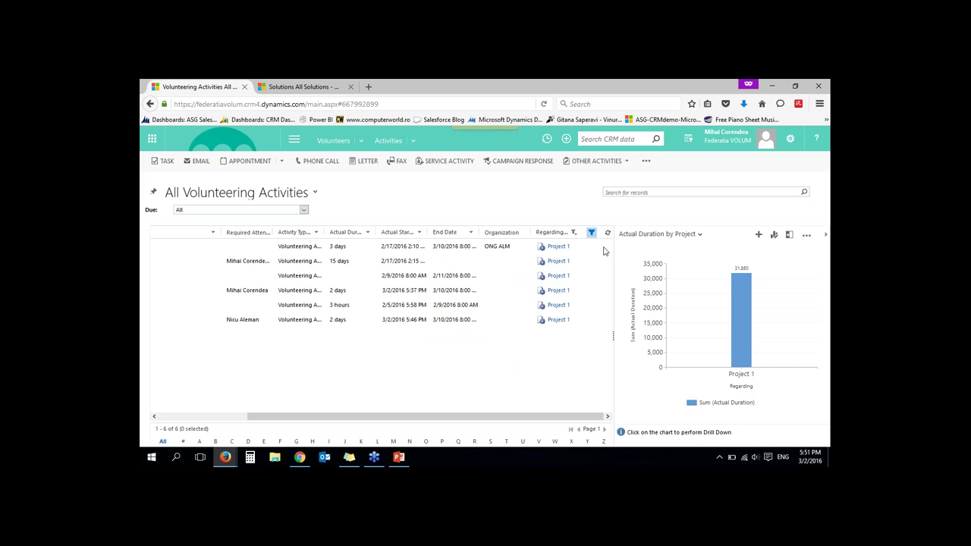
left_click_drag(538, 416, 312, 409)
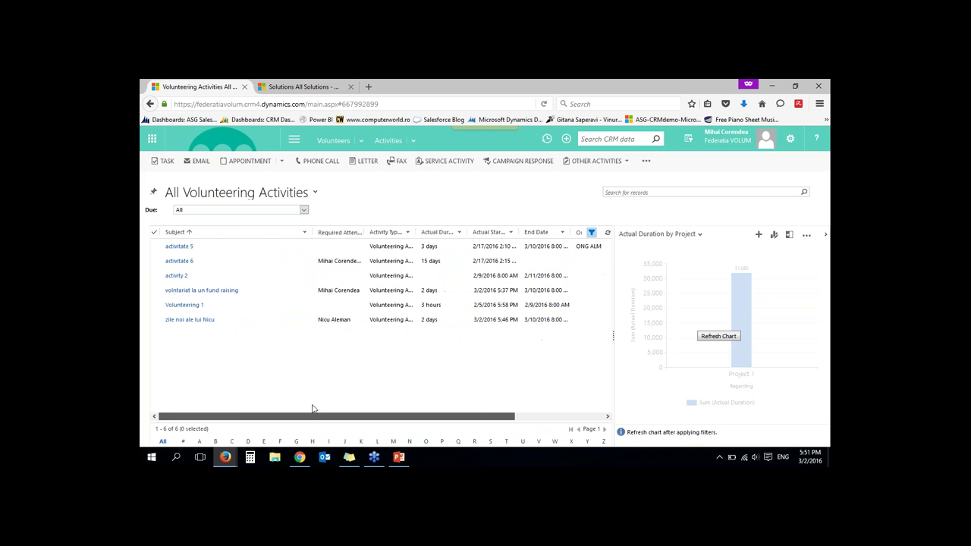
left_click(730, 336)
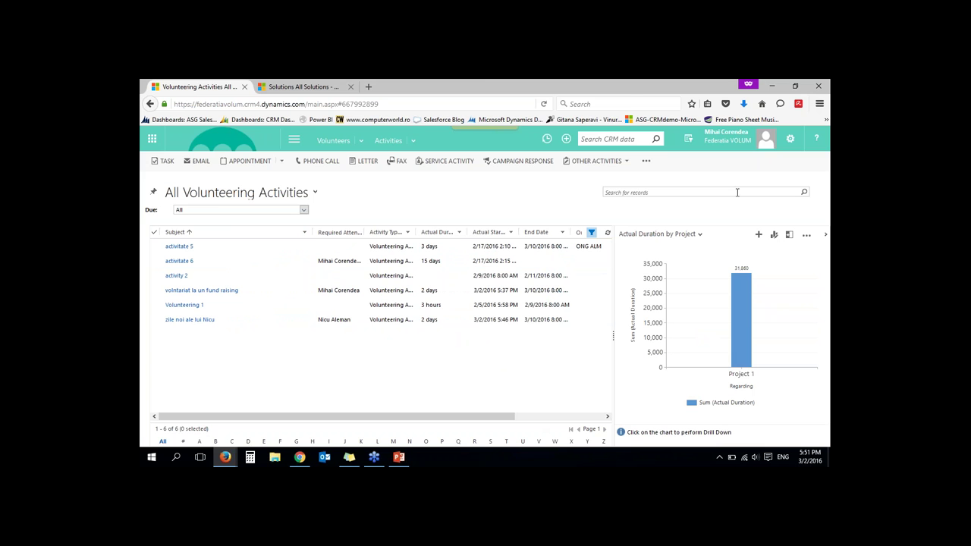
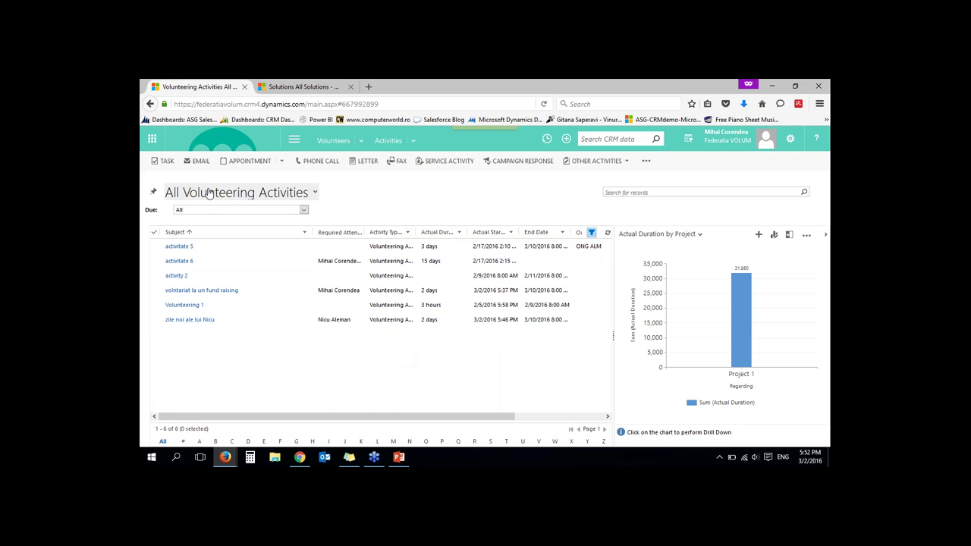
Switch the activity list to the All Activities view
left_click(257, 199)
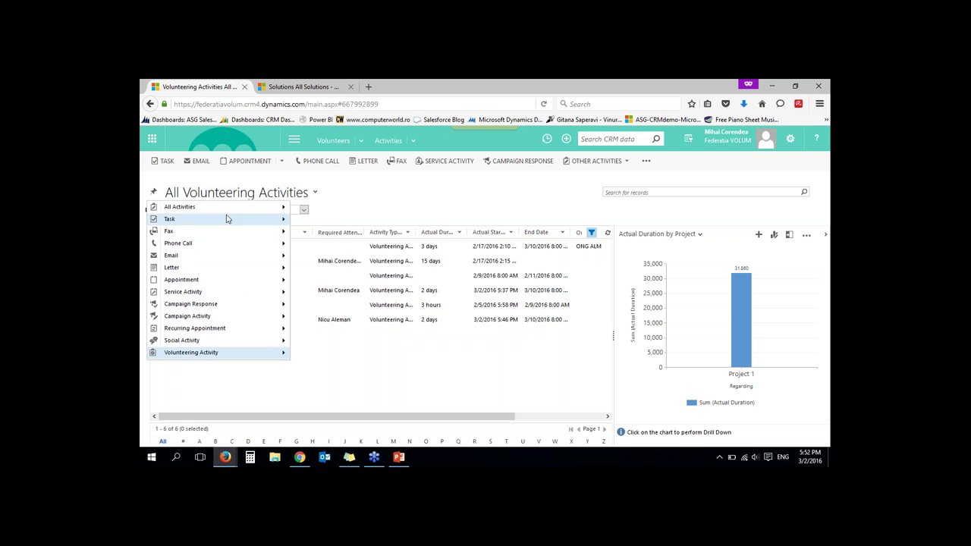
mouse_move(243, 212)
left_click(334, 221)
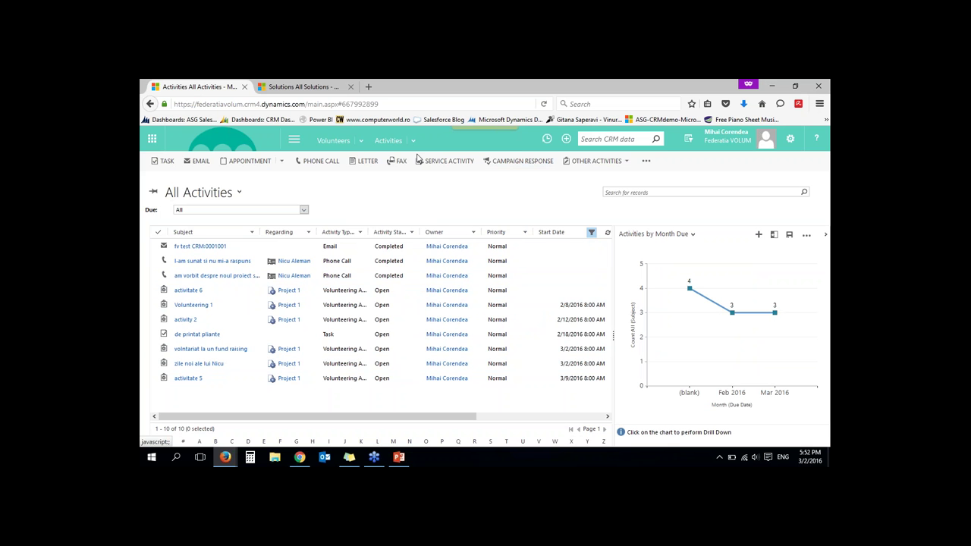
Go to the Marketing area and open its marketing lists
left_click(362, 144)
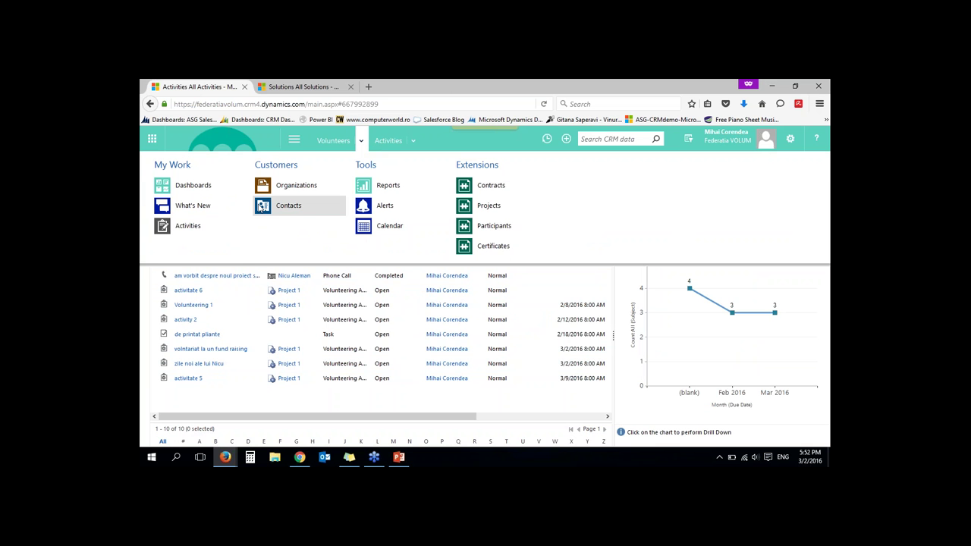
left_click(293, 141)
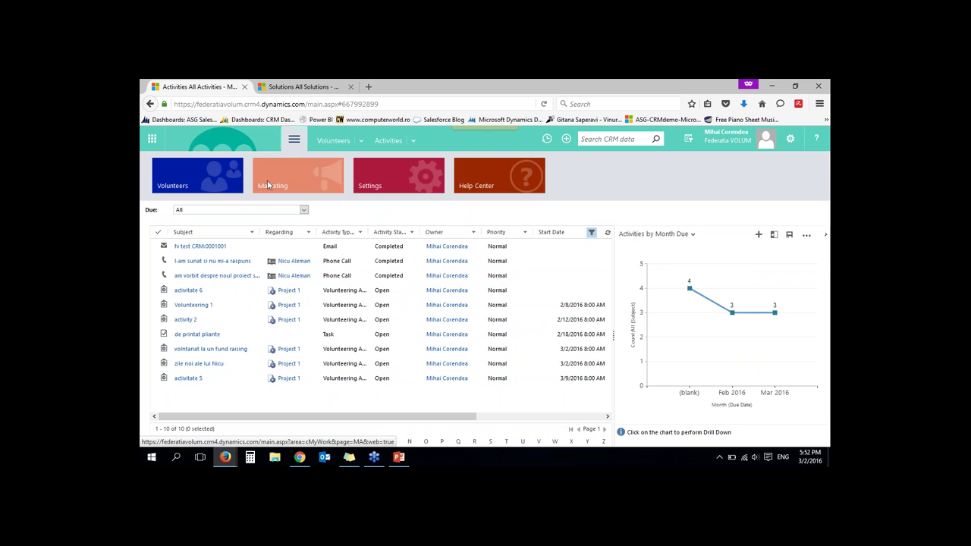
left_click(328, 182)
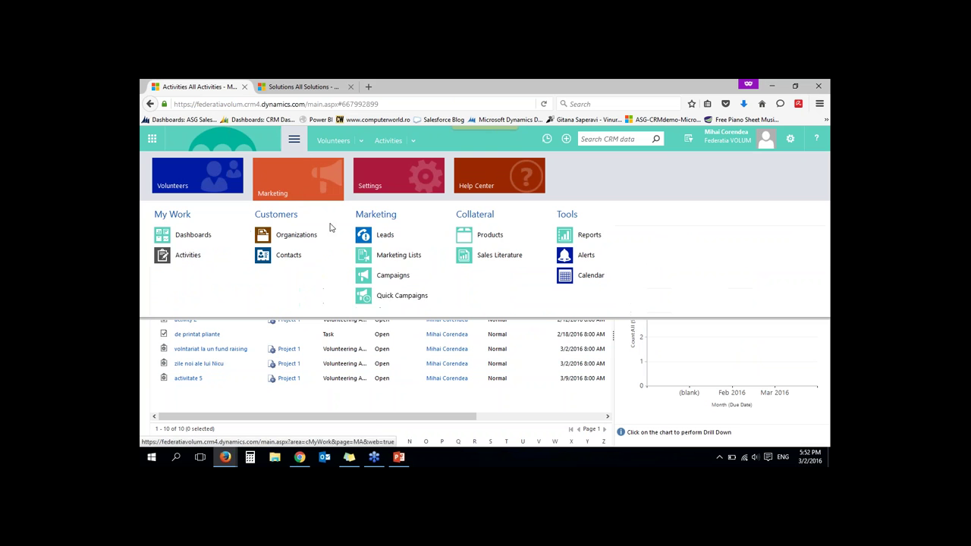
left_click(395, 258)
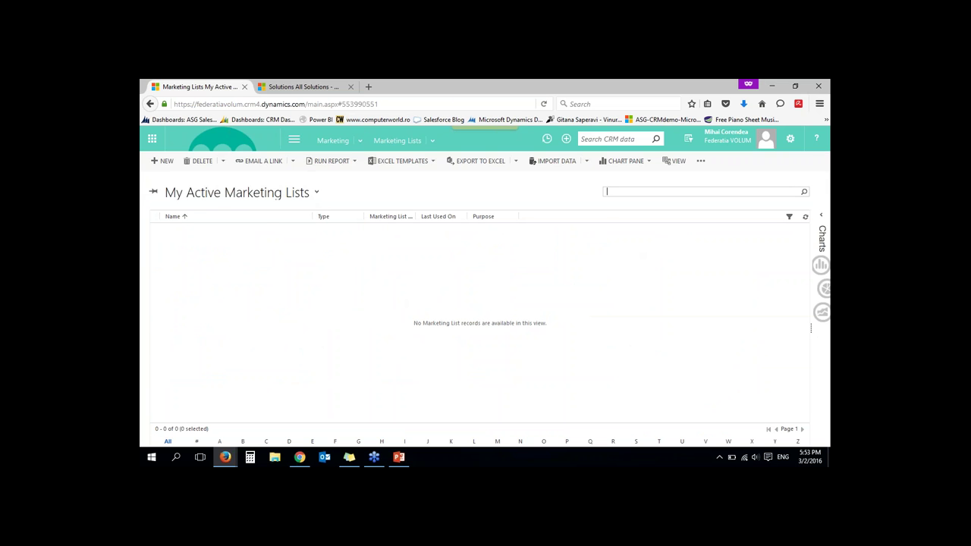
Open the marketing campaigns and switch the list to the All Campaigns and Campaign Templates view
left_click(360, 141)
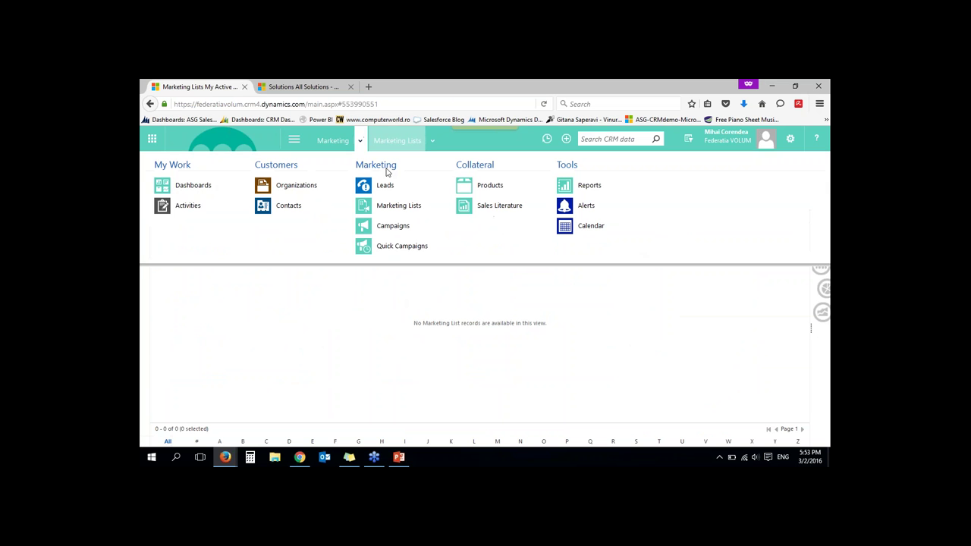
left_click(388, 226)
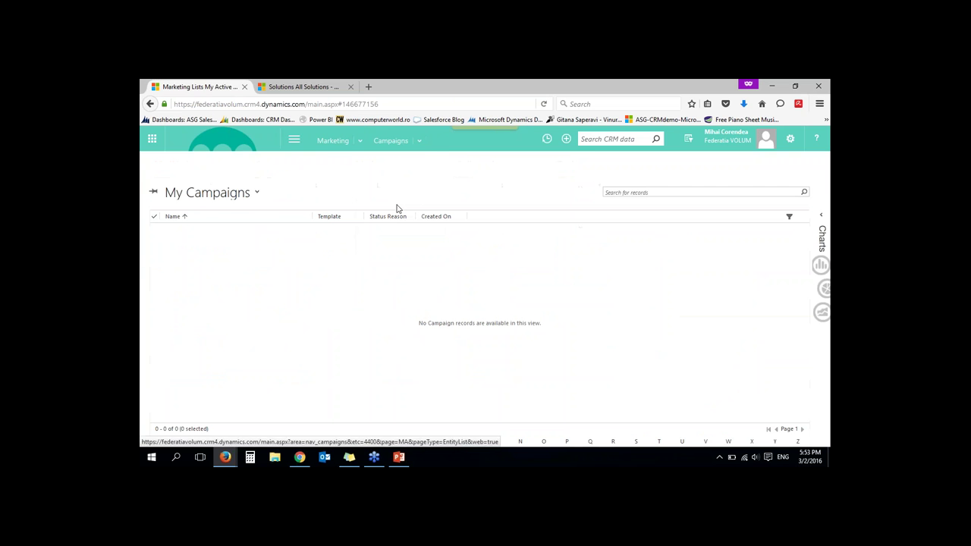
left_click(235, 193)
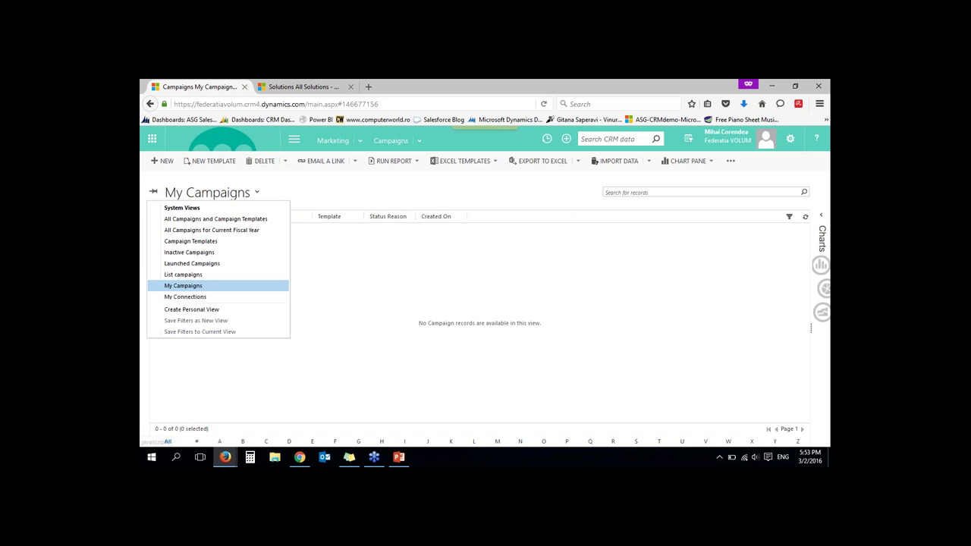
left_click(202, 220)
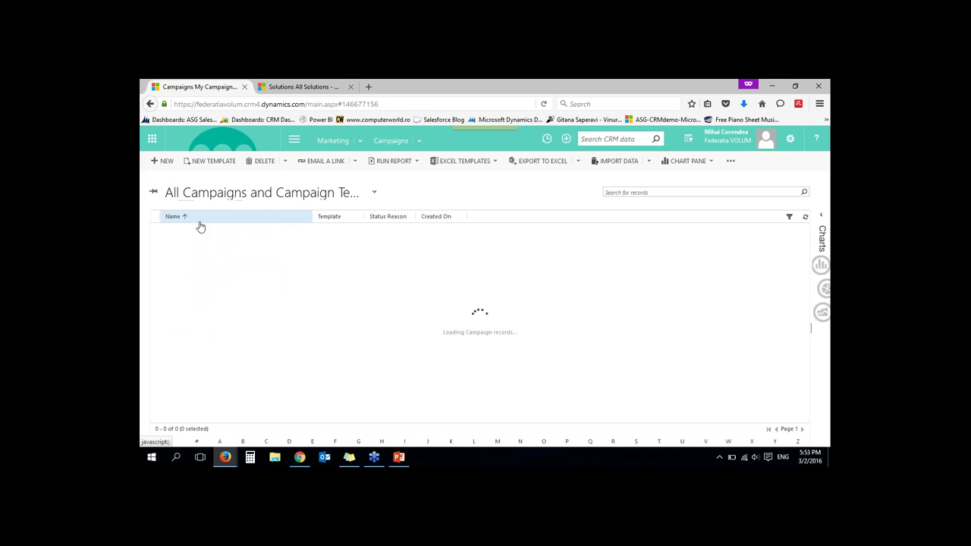
Start a new campaign and schedule it with proposed start 3/9/2016 and proposed end 3/31/2016
left_click(162, 161)
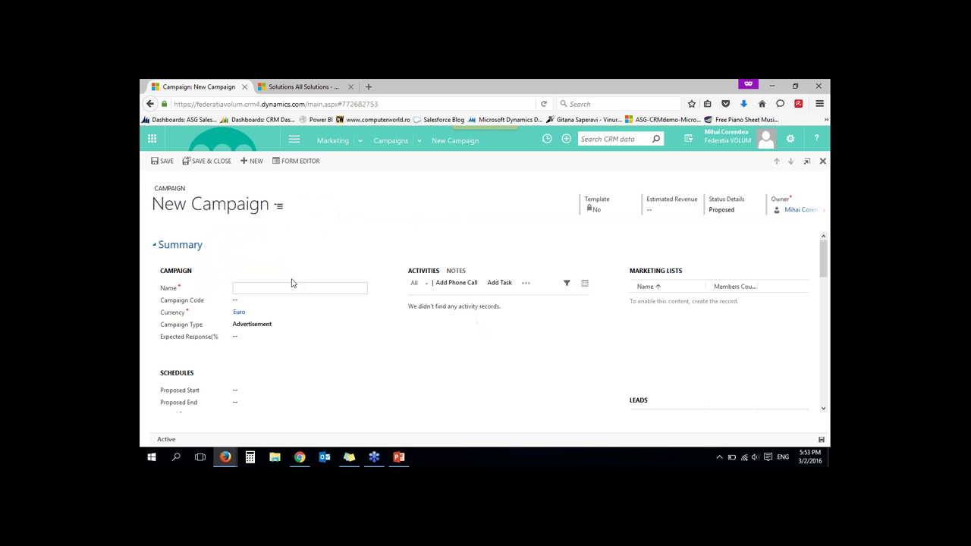
scroll(369, 299, "down", 1)
left_click(265, 274)
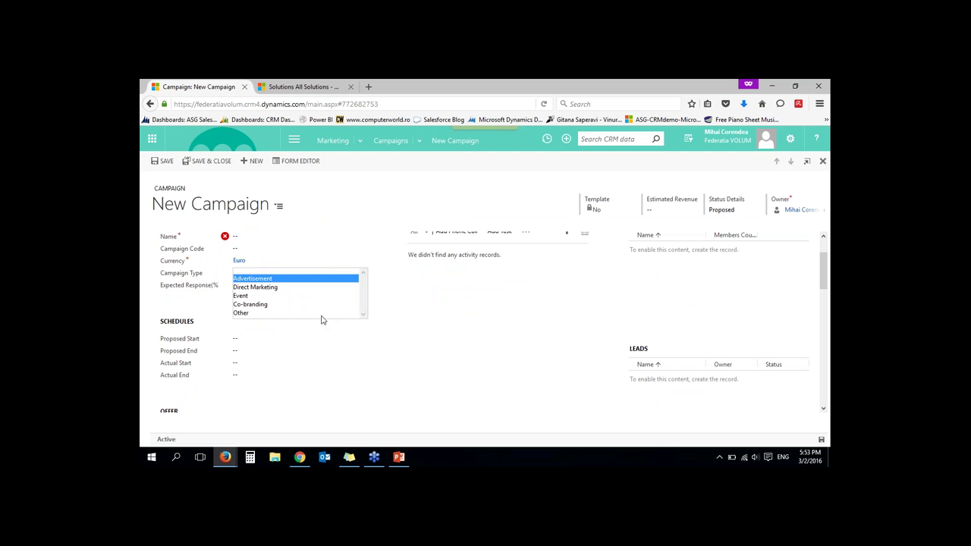
left_click(192, 287)
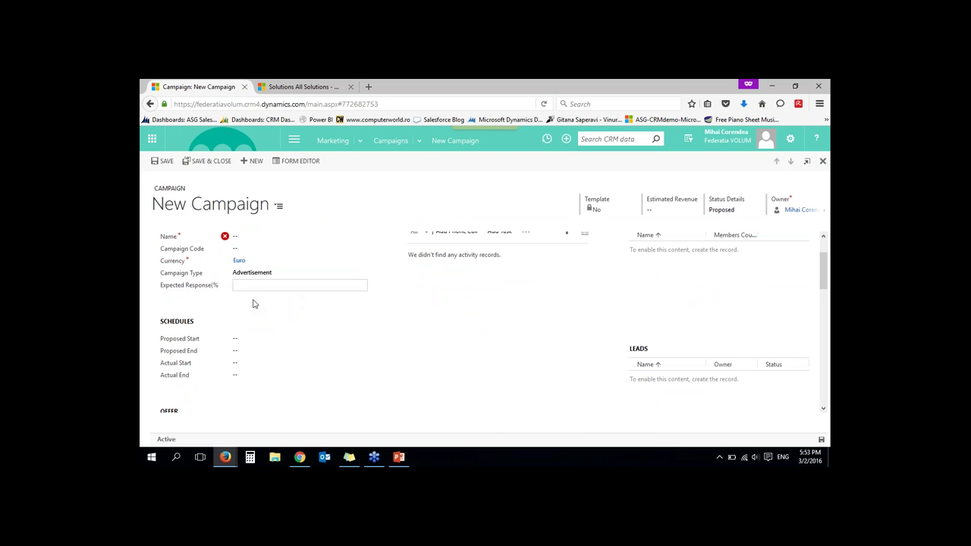
left_click(239, 339)
left_click(355, 339)
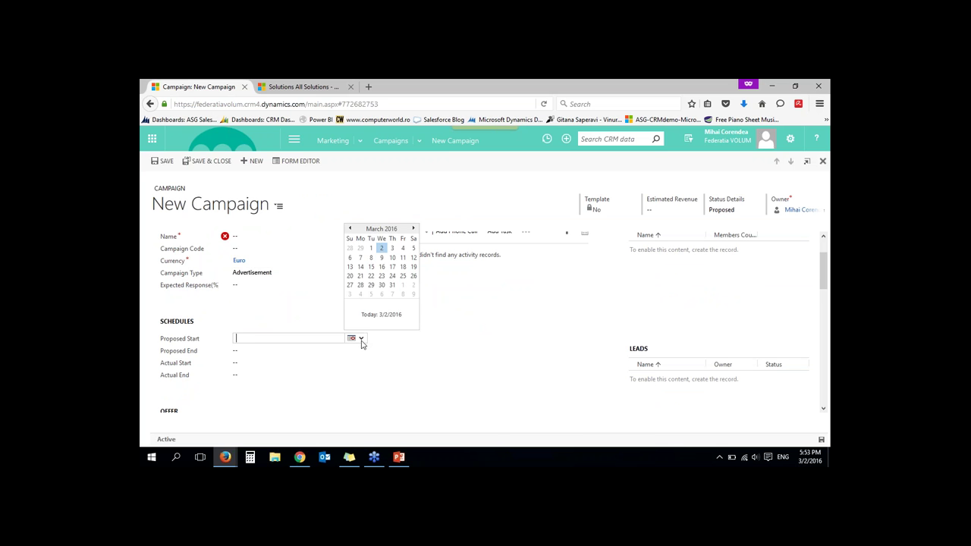
left_click(381, 258)
left_click(239, 350)
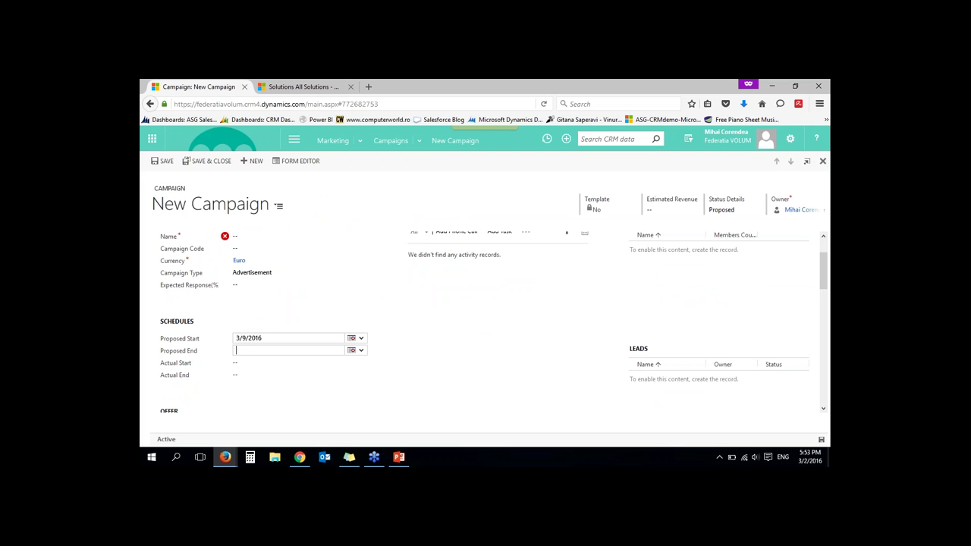
left_click(355, 351)
left_click(393, 297)
Name the new campaign CAMPANIE MARKETING TEST and save it
scroll(243, 273, "up", 1)
left_click(255, 288)
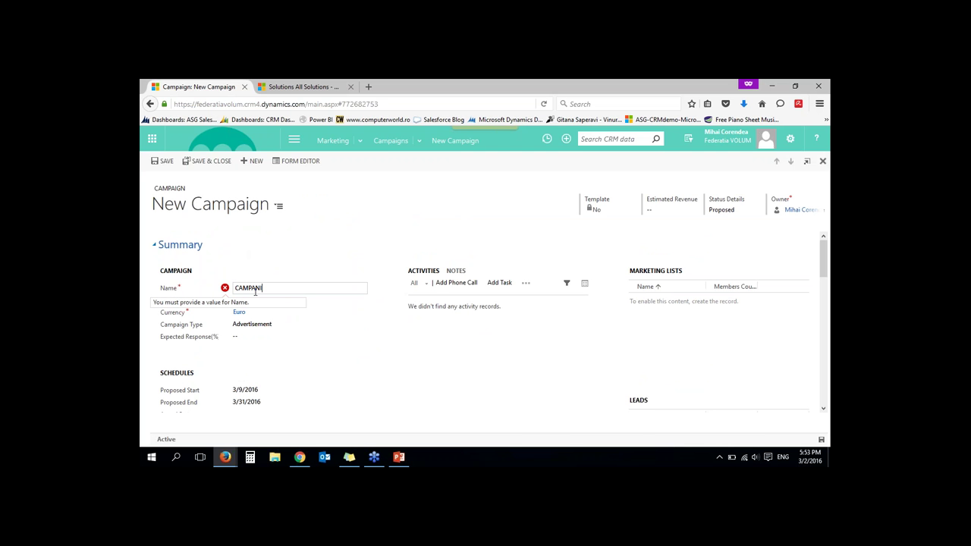
type("CAMPANIE MARKETING TEST")
left_click(167, 161)
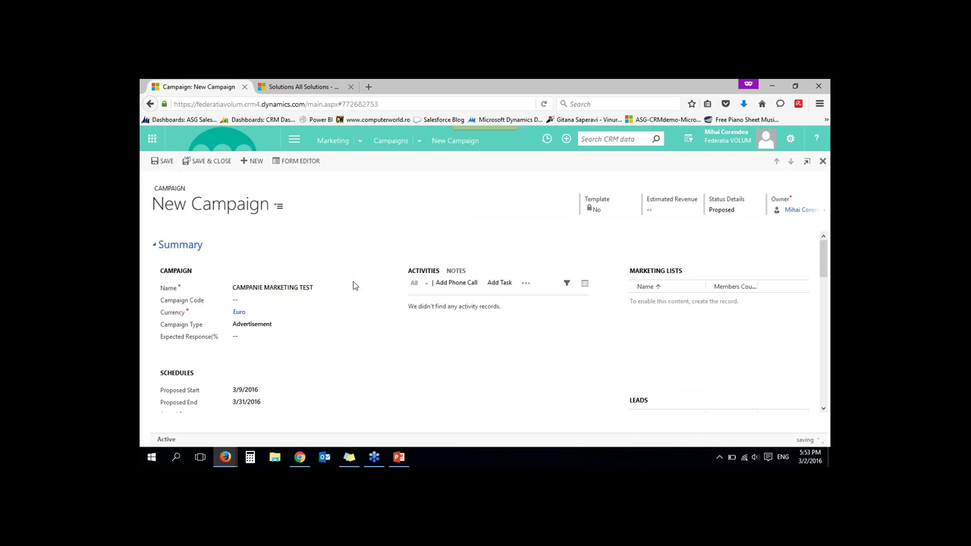
Set the campaign's allocated budget to 6000 euros in its financial details
scroll(403, 348, "down", 3)
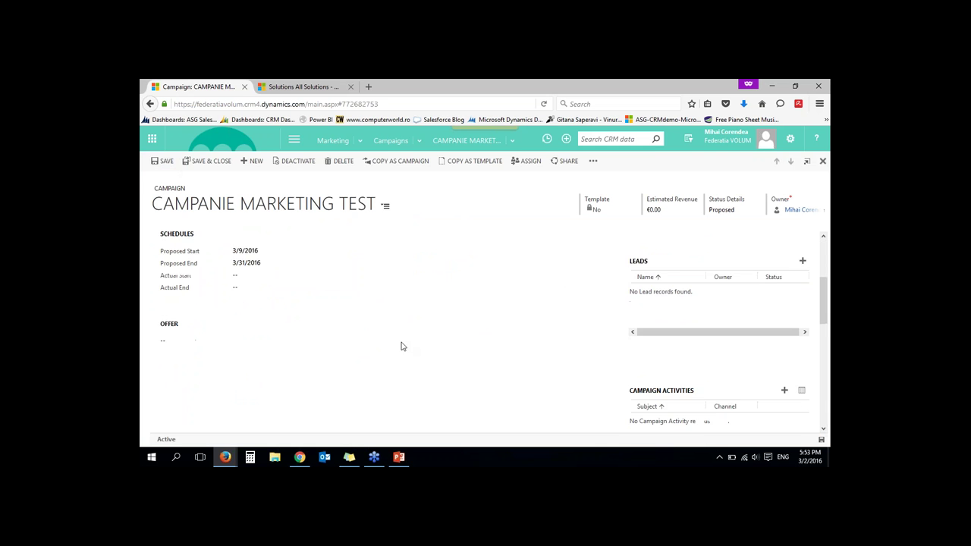
scroll(531, 321, "down", 5)
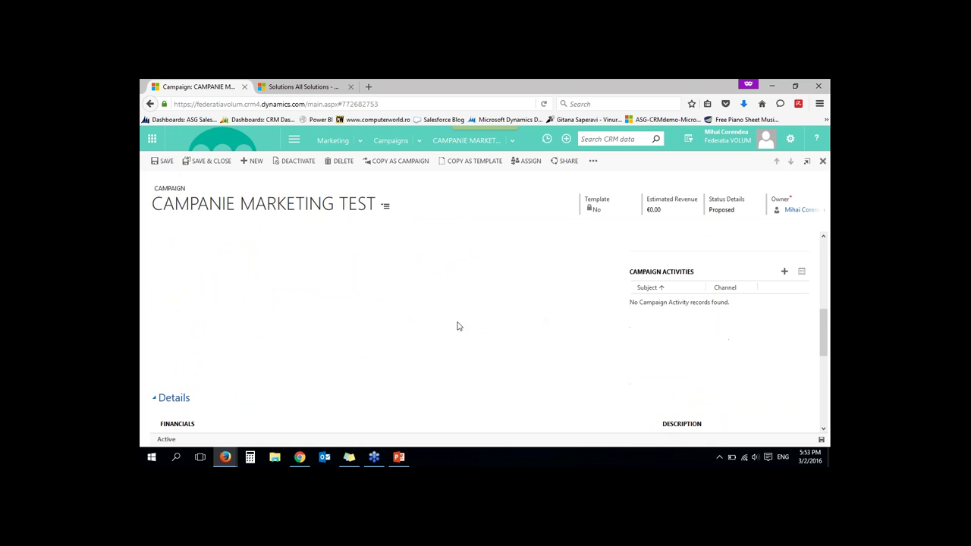
left_click(484, 341)
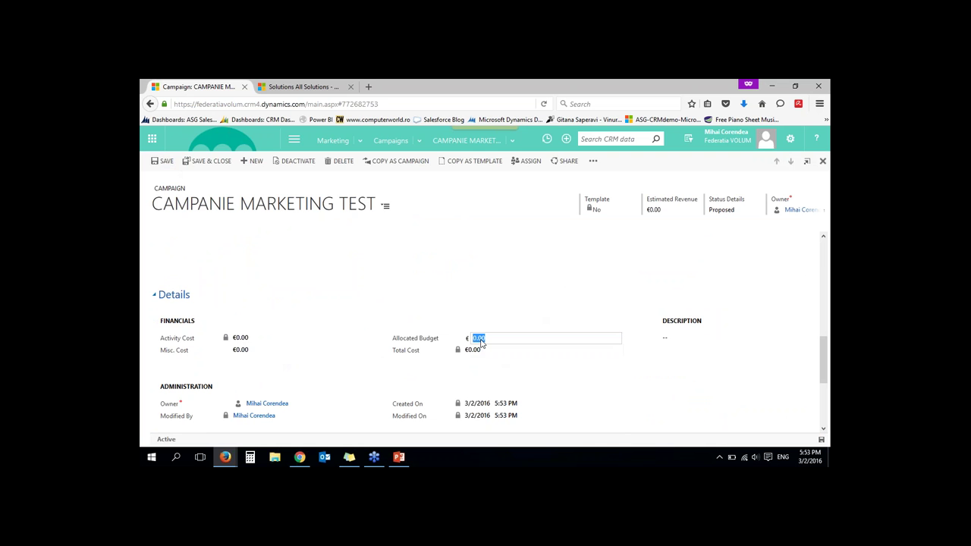
type("6")
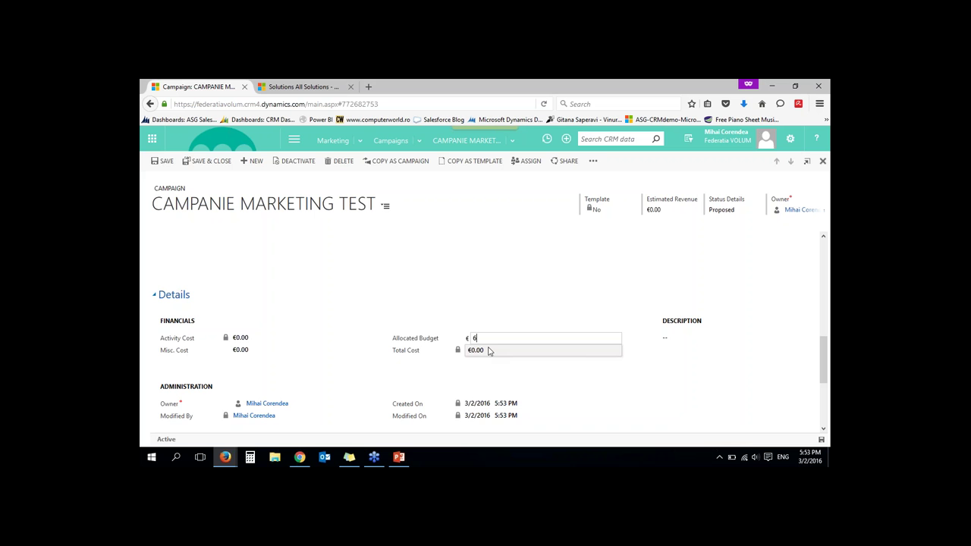
type("000")
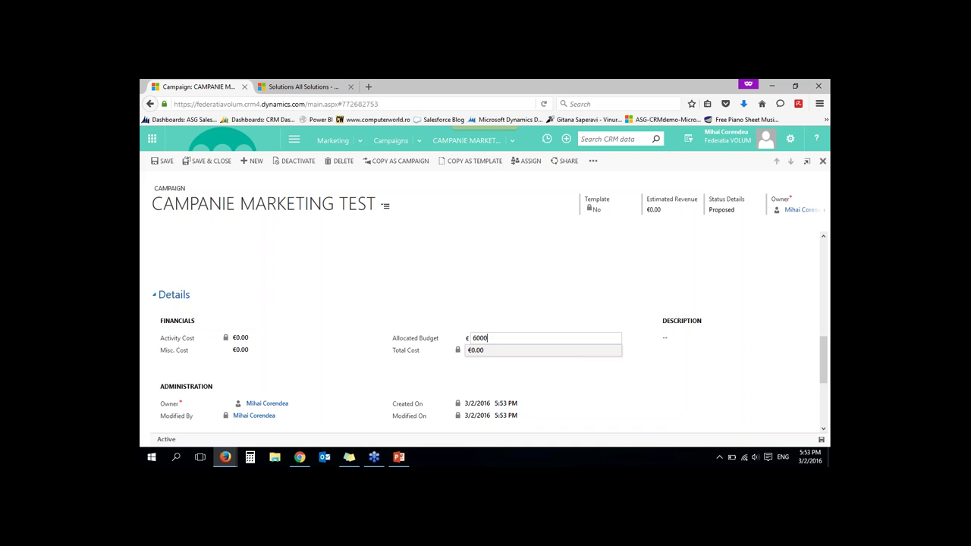
left_click(259, 350)
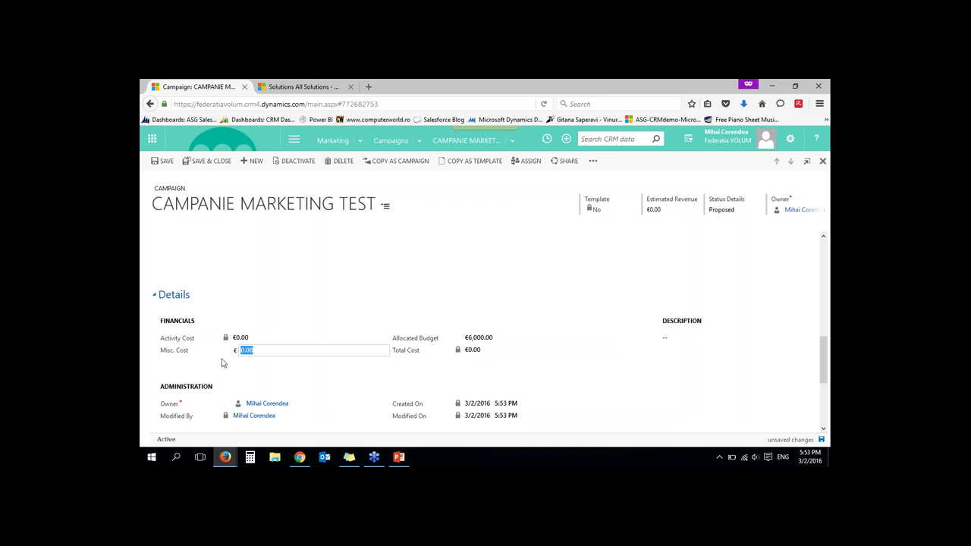
left_click(354, 336)
Look over the campaign's administration, responses, campaign activities, marketing lists and leads sections
scroll(353, 336, "down", 3)
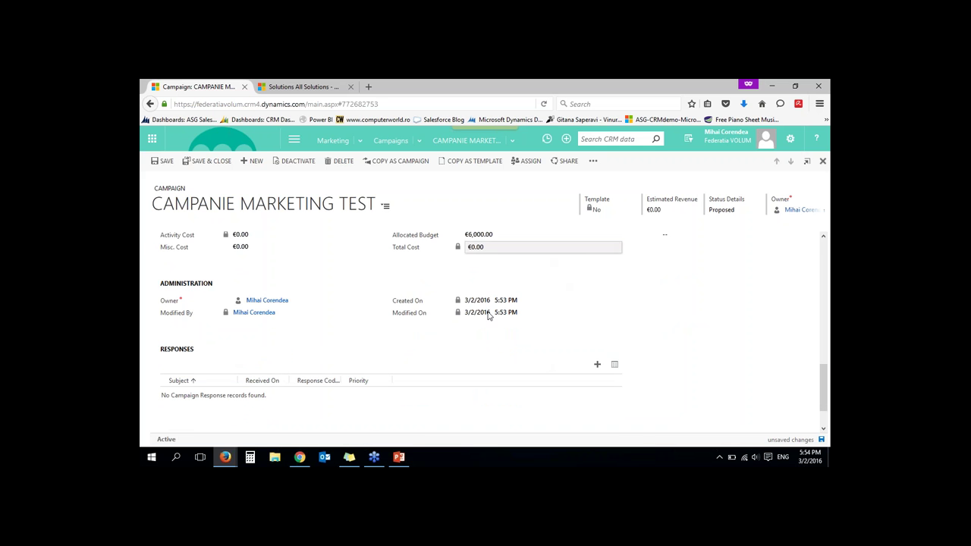
scroll(487, 326, "down", 1)
scroll(475, 344, "up", 5)
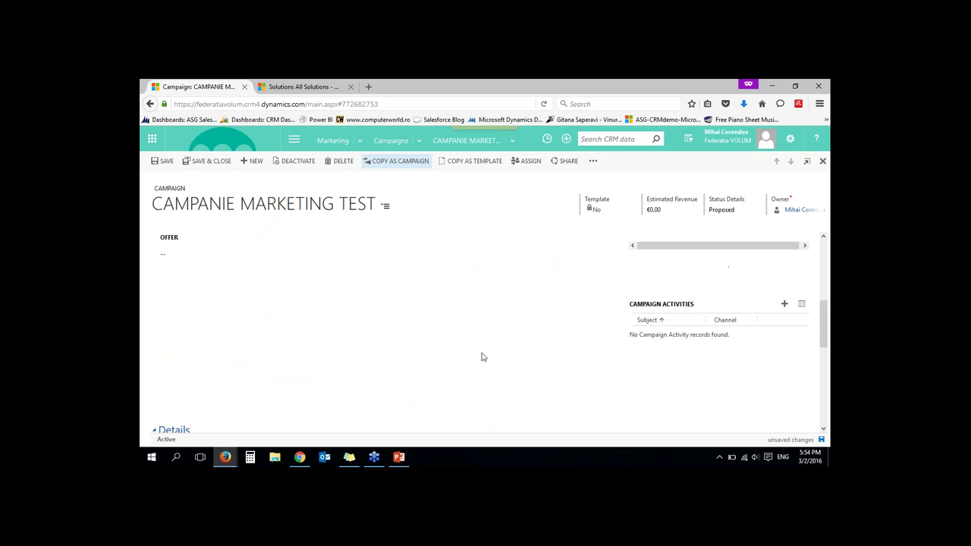
scroll(485, 336, "up", 2)
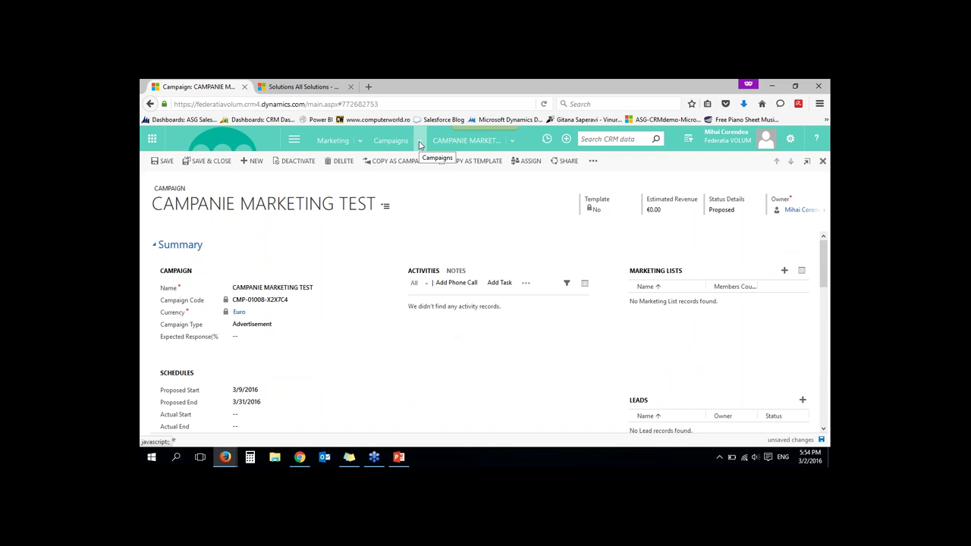
scroll(709, 338, "down", 2)
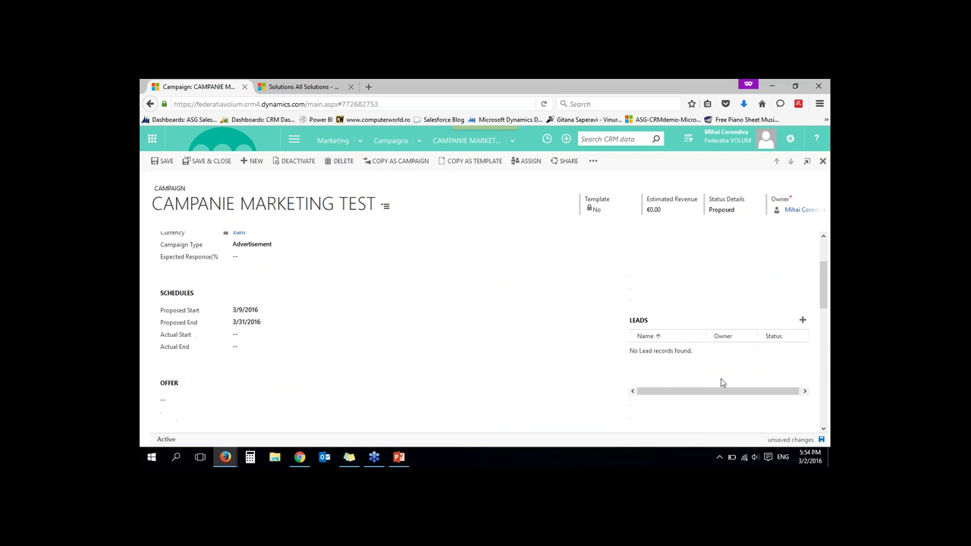
Start a new campaign activity for CAMPANIE MARKETING TEST with the subject Creare Flyerre
scroll(722, 379, "down", 3)
left_click(786, 324)
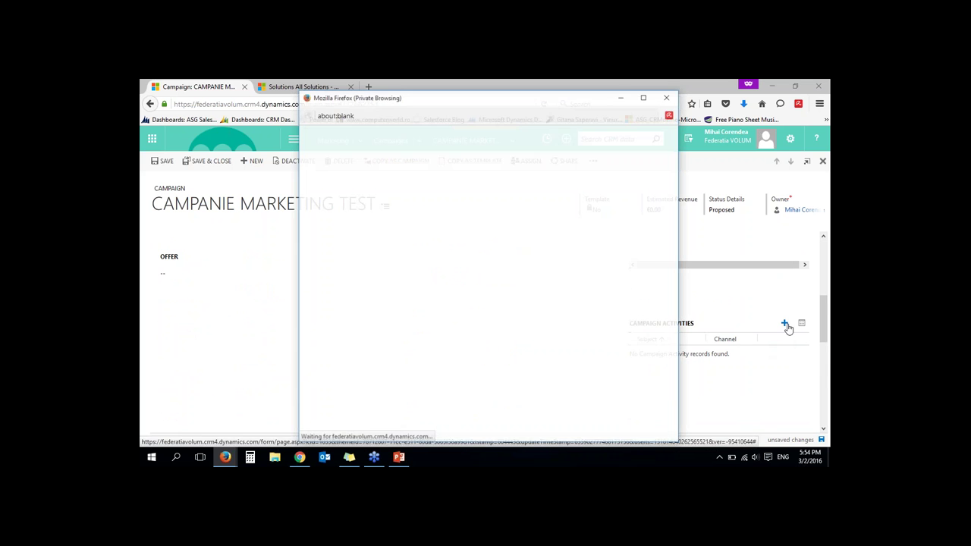
left_click_drag(563, 101, 440, 98)
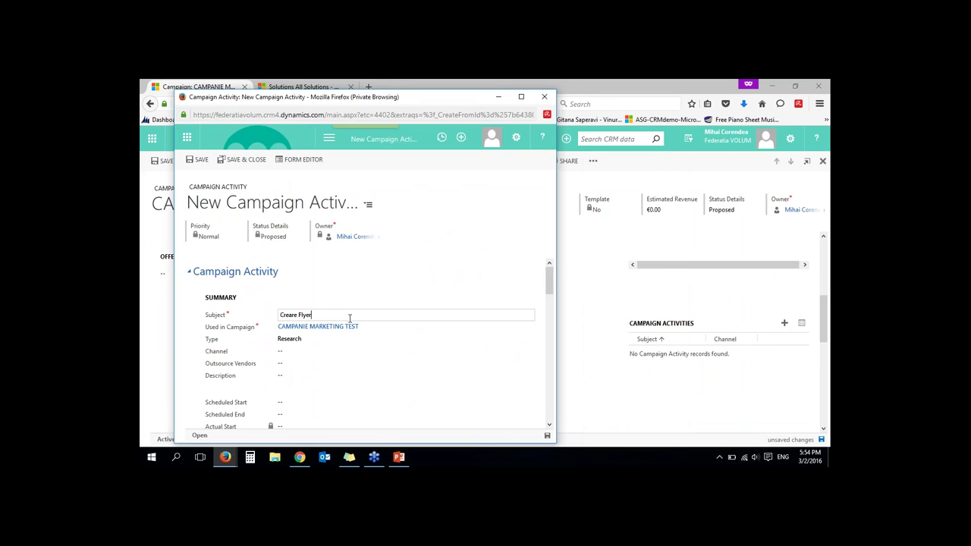
type("e")
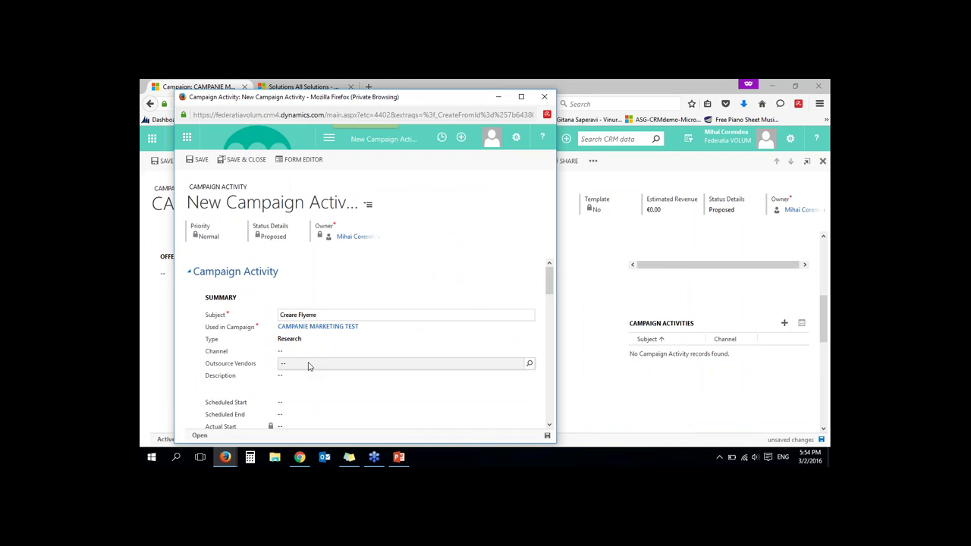
Set the campaign activity's allocated budget and actual cost to 100 euros each, and save and close it
scroll(311, 386, "down", 1)
scroll(311, 386, "down", 2)
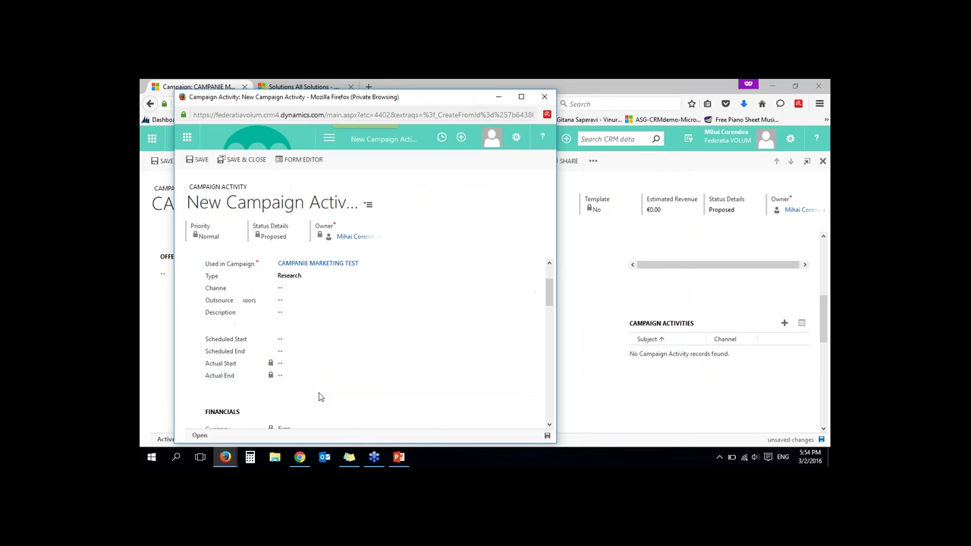
scroll(535, 324, "down", 3)
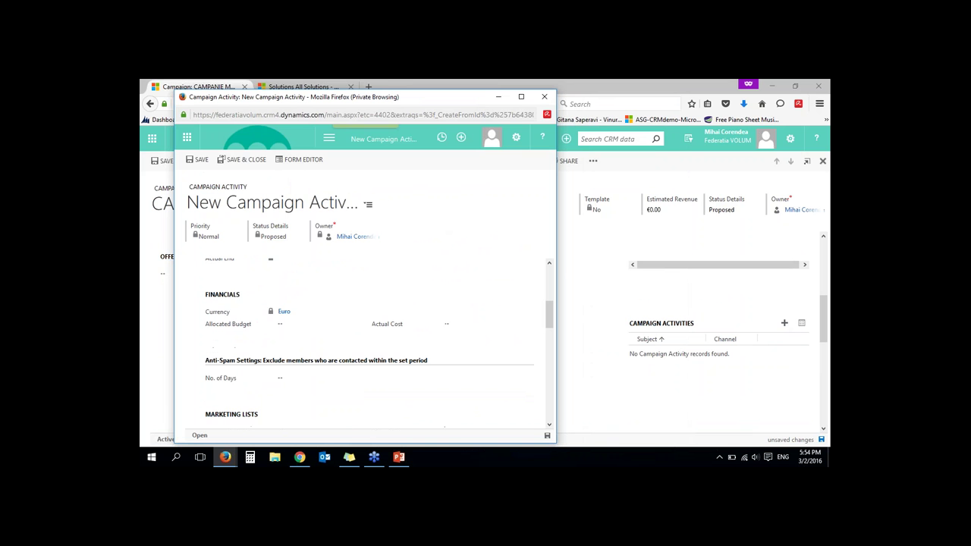
left_click(288, 324)
type("1000")
left_click(452, 324)
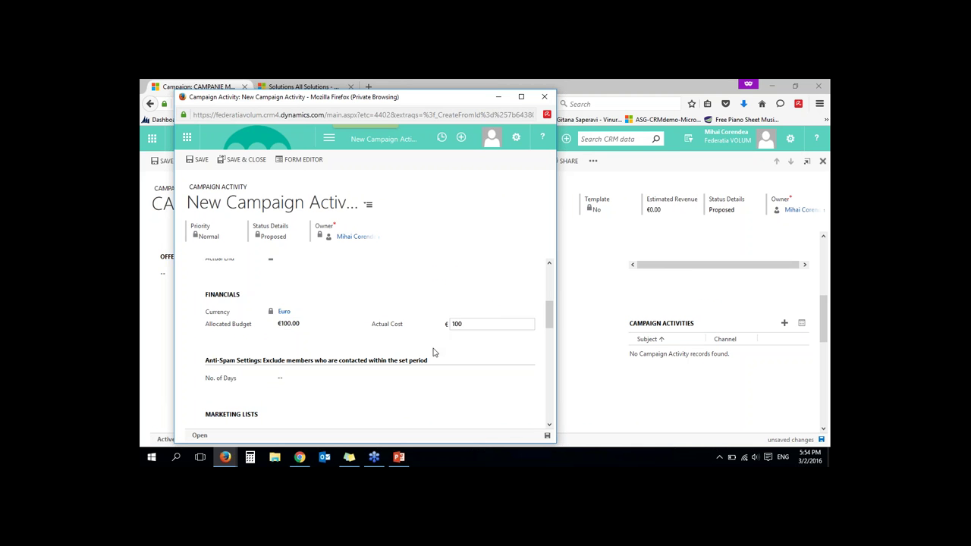
left_click(257, 162)
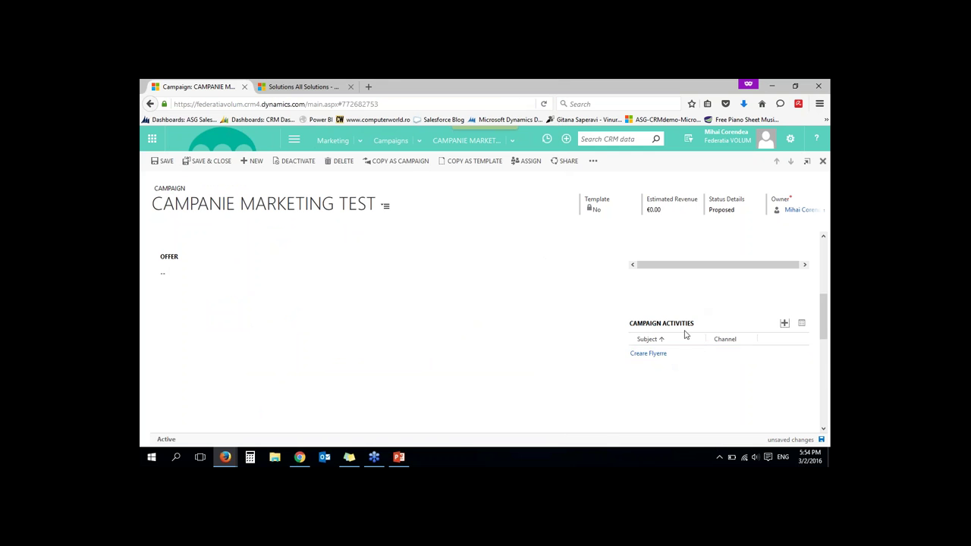
Reload the campaign record from its details section and dismiss the pending email warnings
scroll(304, 356, "down", 5)
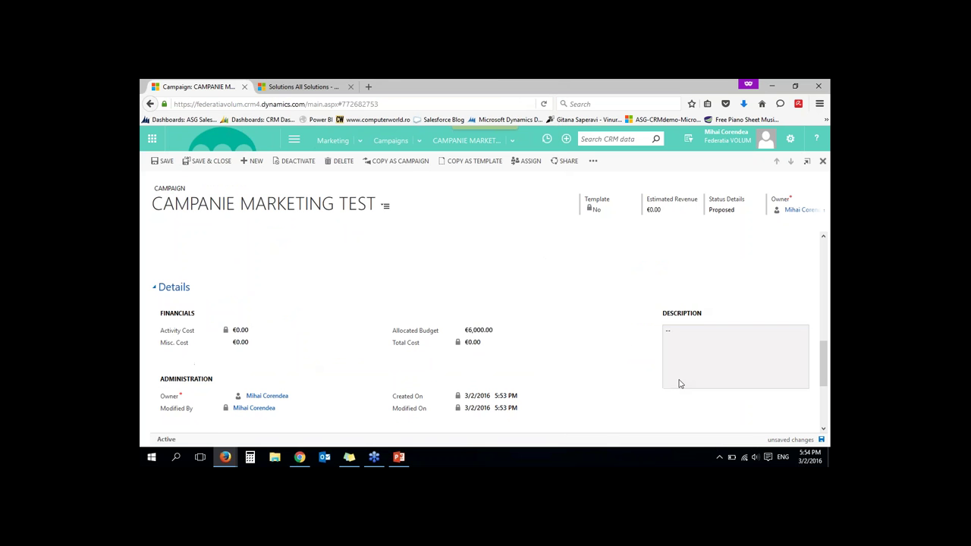
left_click(546, 105)
left_click(546, 265)
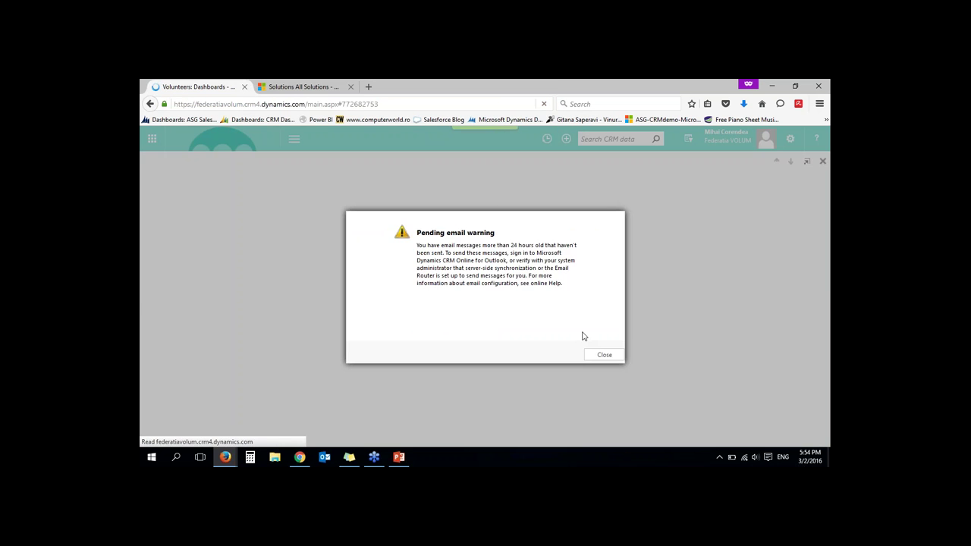
left_click(599, 356)
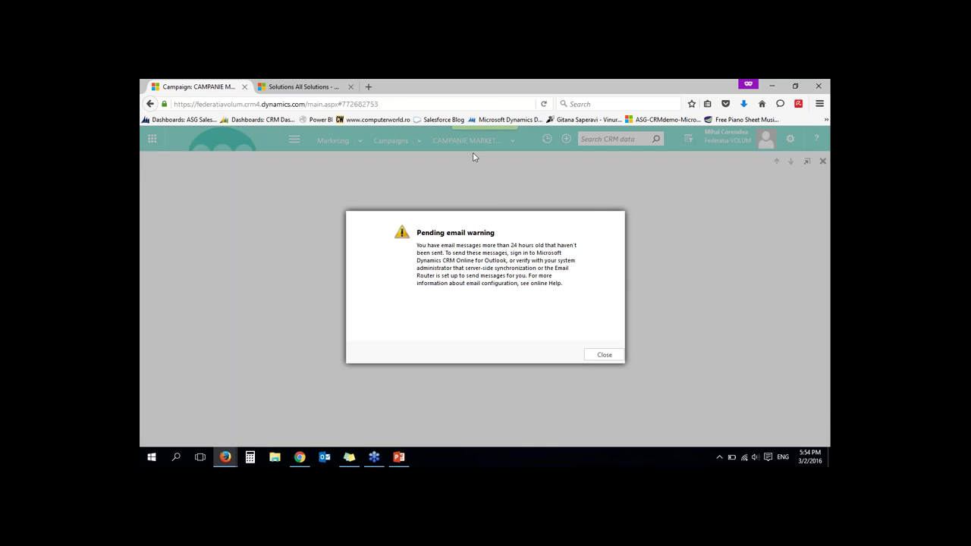
left_click(605, 354)
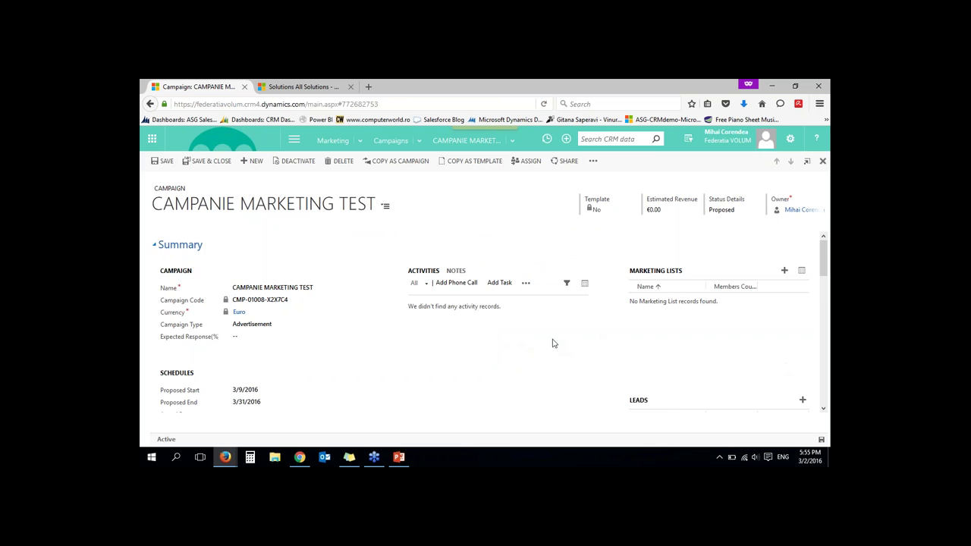
Set the campaign's allocated budget to 6000 euros in its financial details
scroll(373, 311, "down", 10)
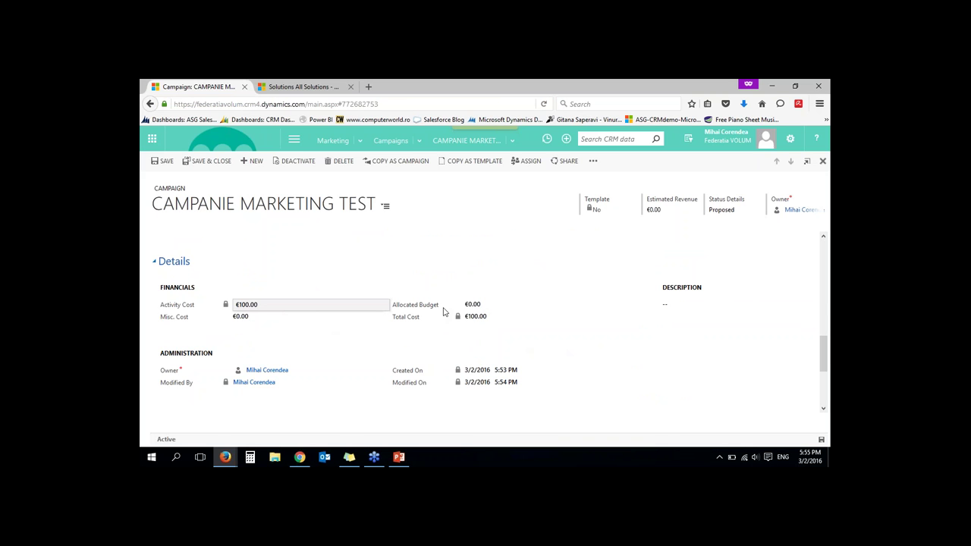
left_click(260, 317)
left_click(488, 305)
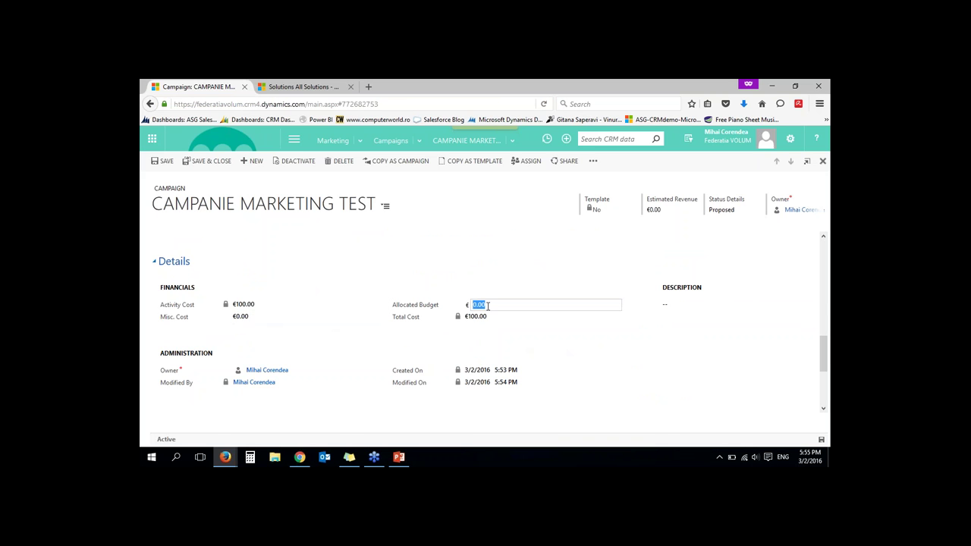
type("6000")
left_click(506, 328)
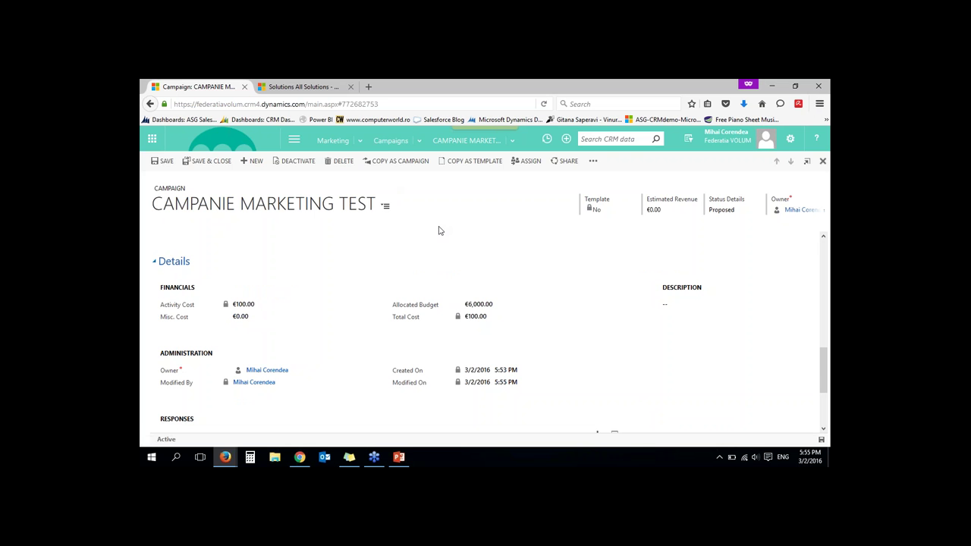
Leave the campaign record, open the Marketing area's dashboards and look over the Marketing Social Dashboard
left_click(396, 144)
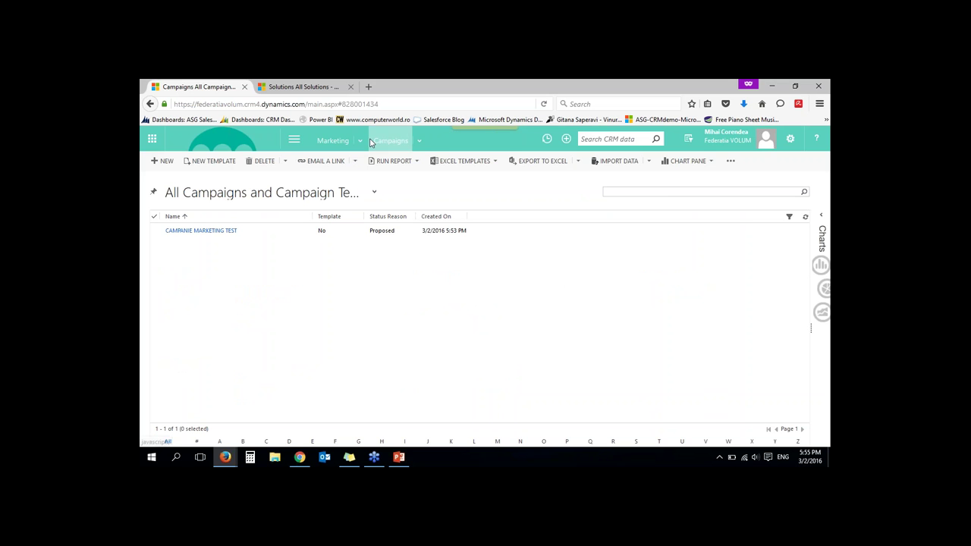
left_click(361, 143)
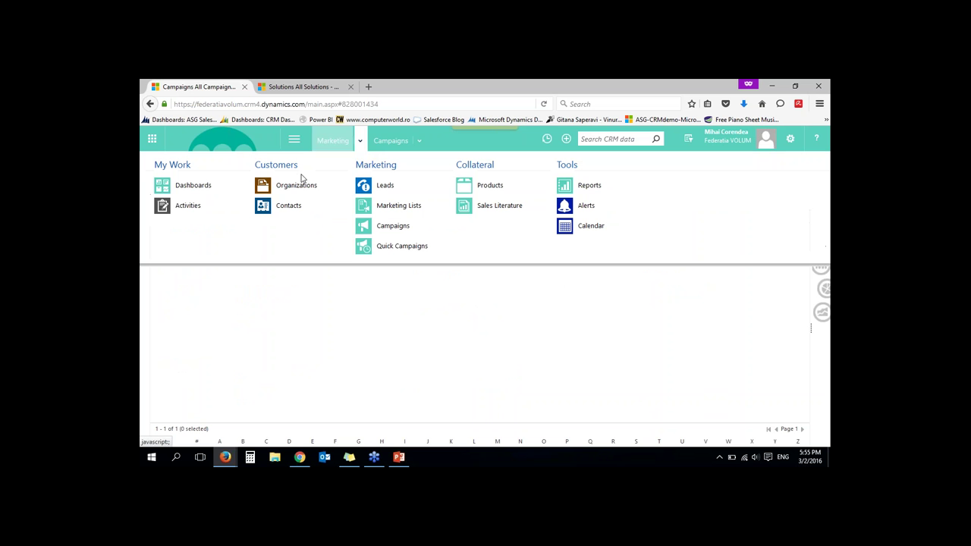
left_click(190, 190)
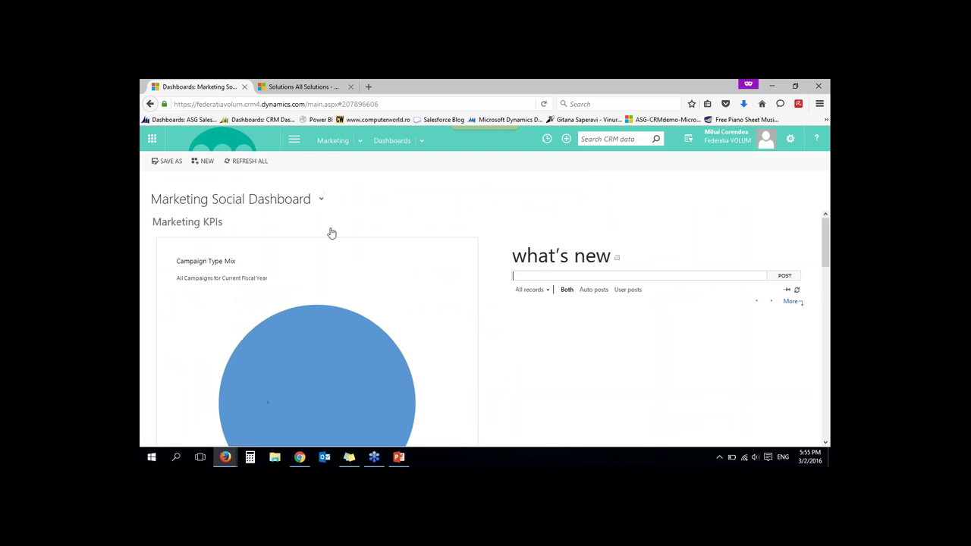
scroll(414, 292, "down", 2)
scroll(433, 295, "down", 2)
scroll(430, 288, "up", 4)
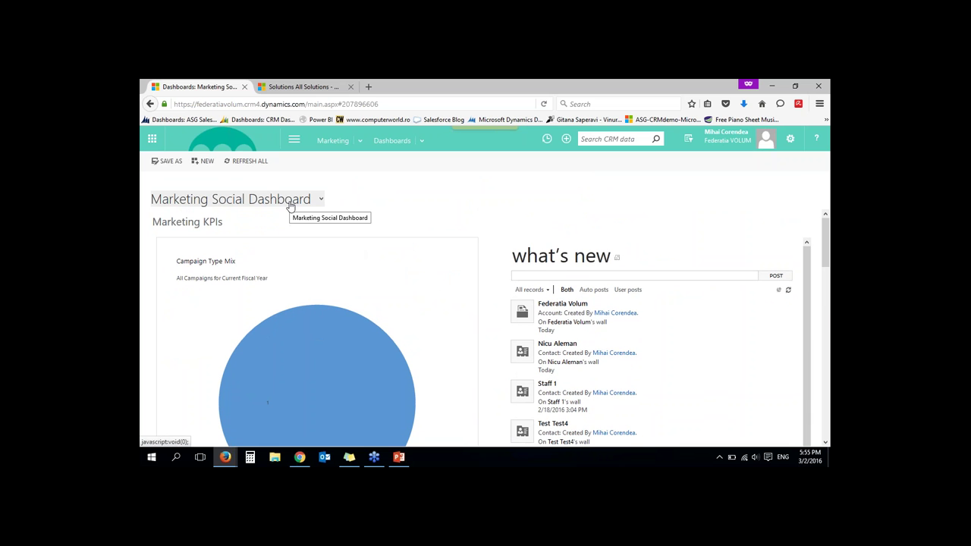
Switch to the Marketing Dashboard and examine its campaign charts and activities
left_click(289, 205)
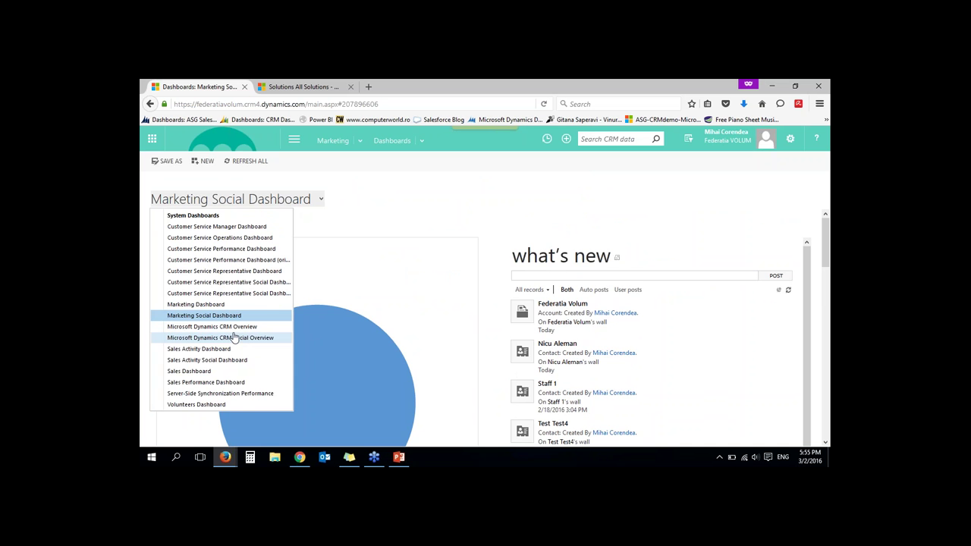
left_click(224, 306)
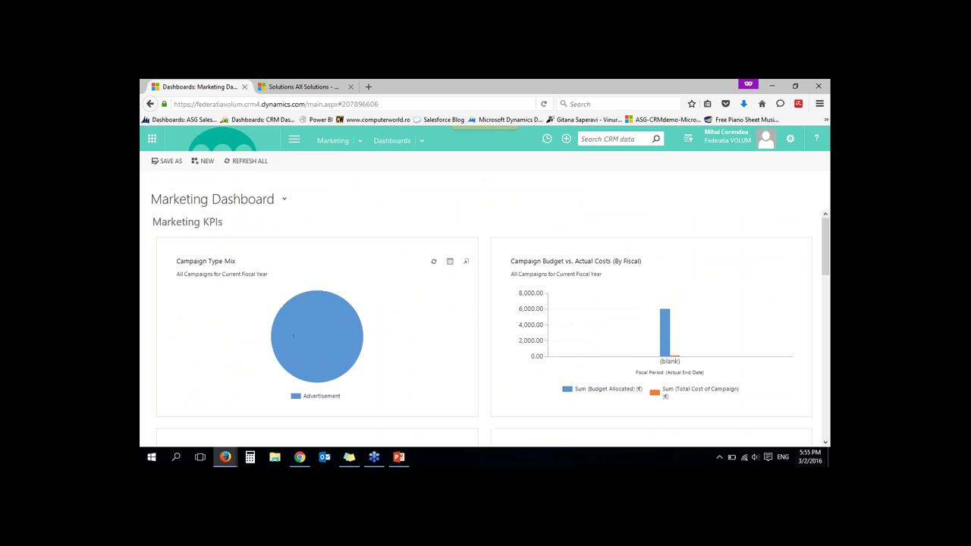
scroll(501, 330, "down", 1)
scroll(502, 332, "down", 5)
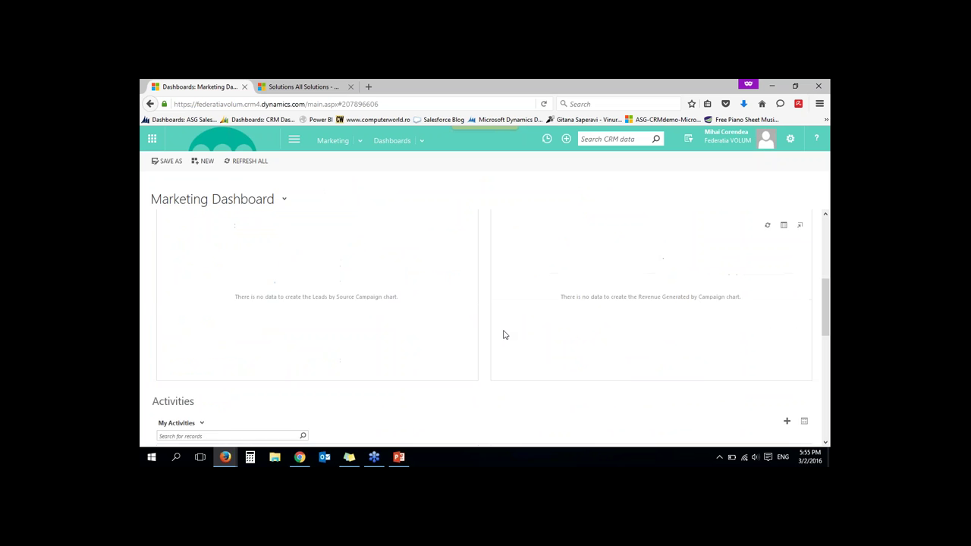
scroll(503, 332, "up", 4)
scroll(503, 335, "up", 3)
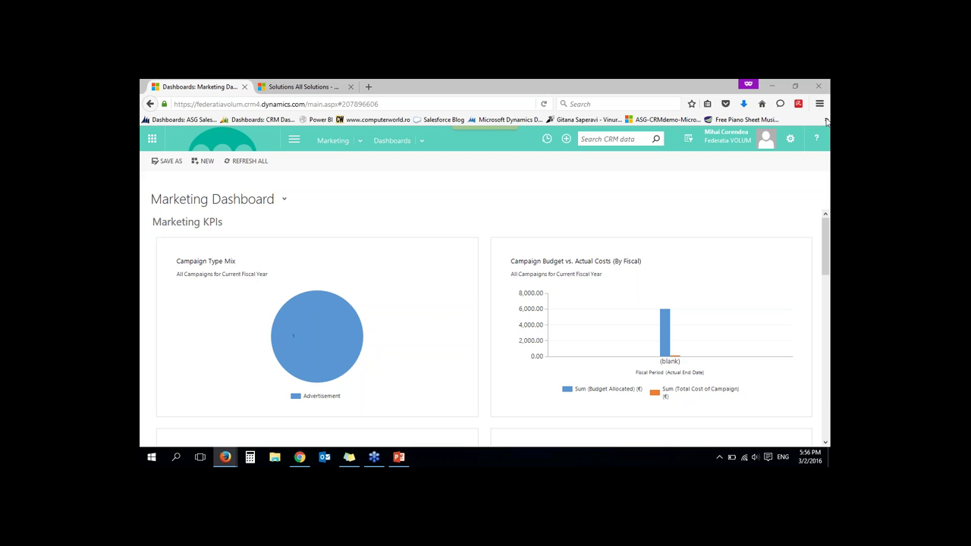
Switch to the PowerPoint presentation on CRM for NGOs
key("alt+Tab")
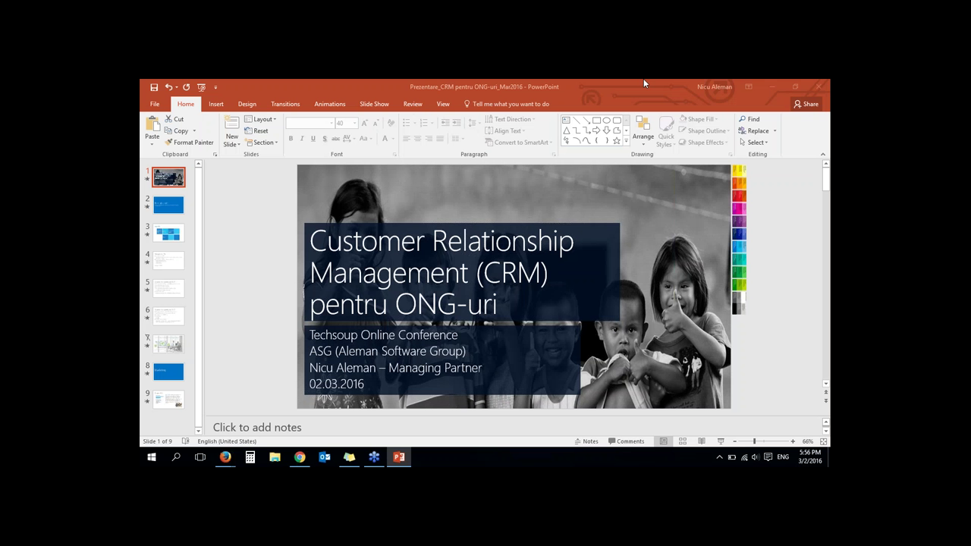
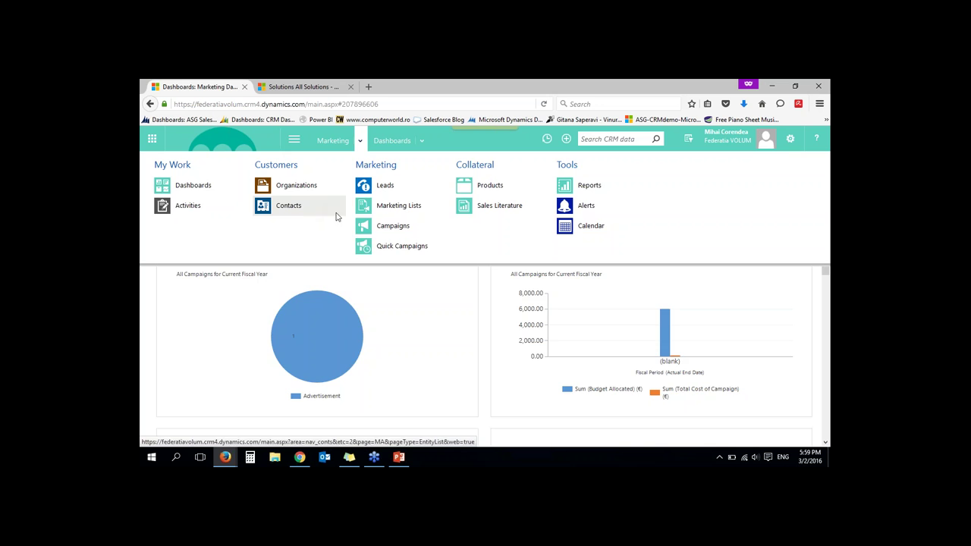
Open the Staff 1 contact from the marketing contacts and examine its contact information fields and contact type options
left_click(337, 212)
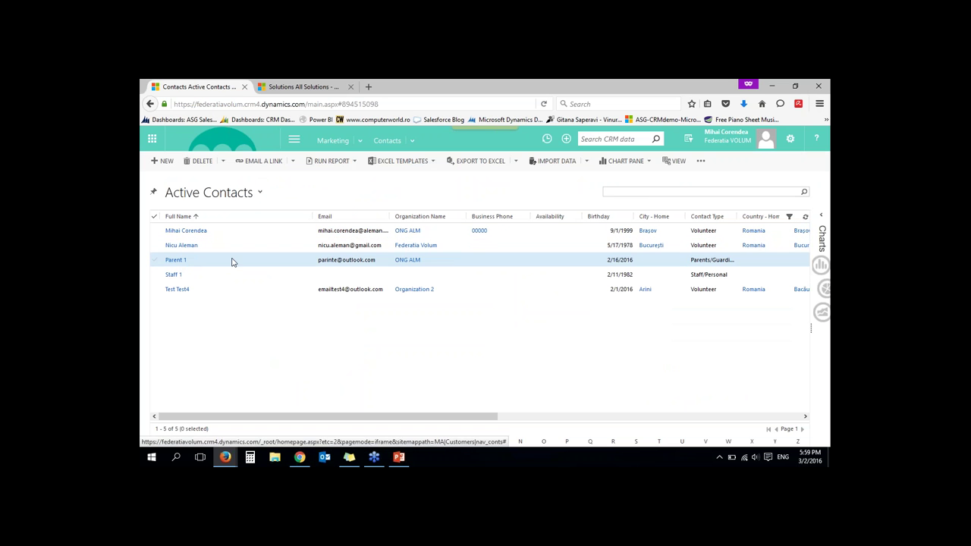
left_click(179, 275)
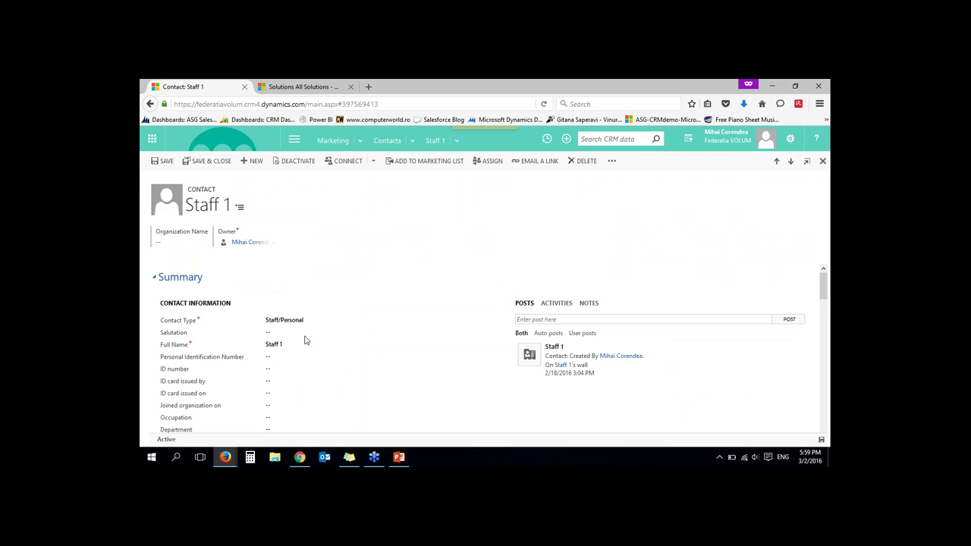
scroll(303, 362, "down", 1)
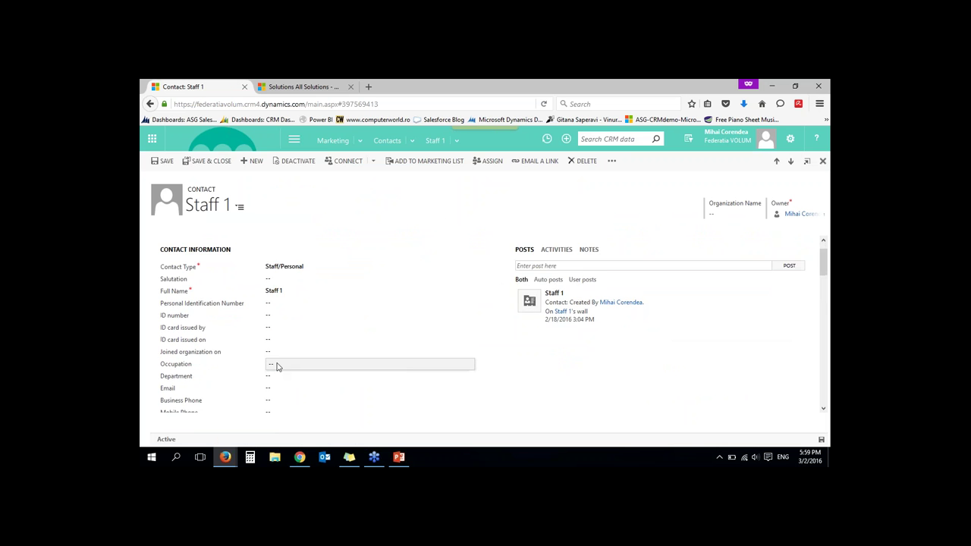
scroll(302, 369, "down", 1)
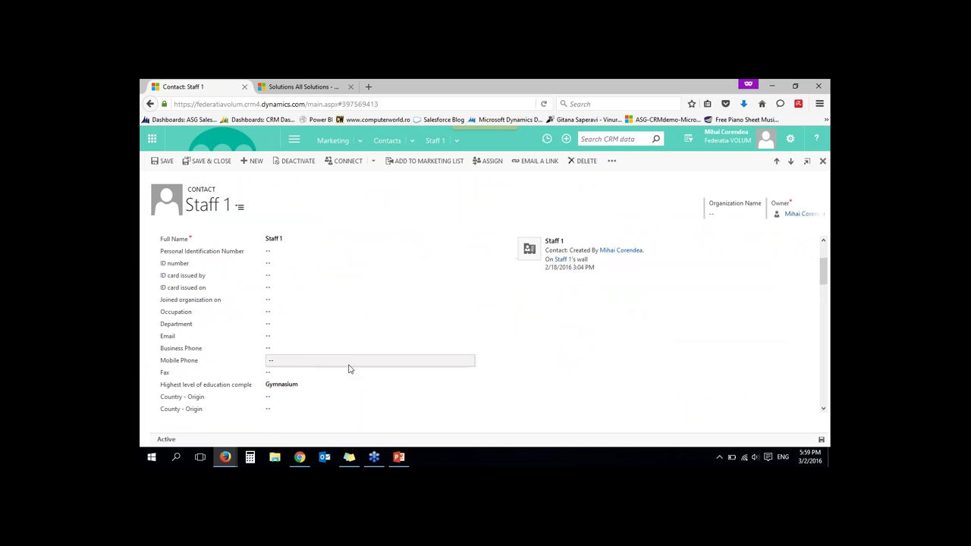
scroll(349, 357, "down", 1)
scroll(349, 336, "up", 1)
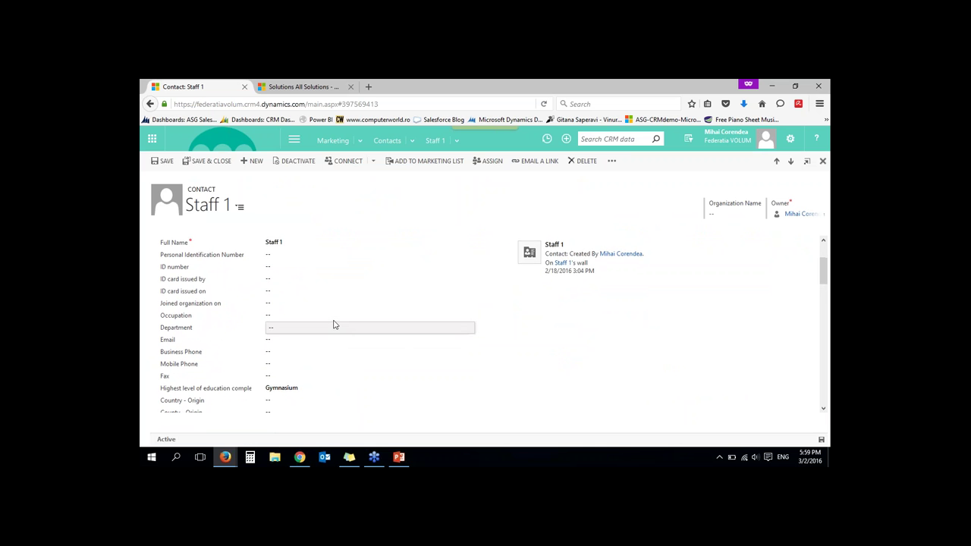
scroll(334, 324, "up", 1)
left_click(275, 316)
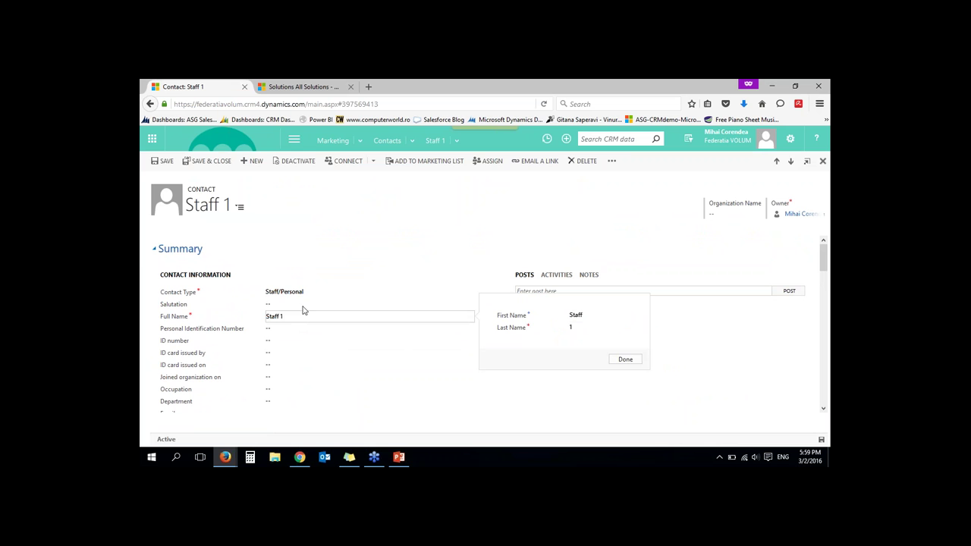
left_click(296, 307)
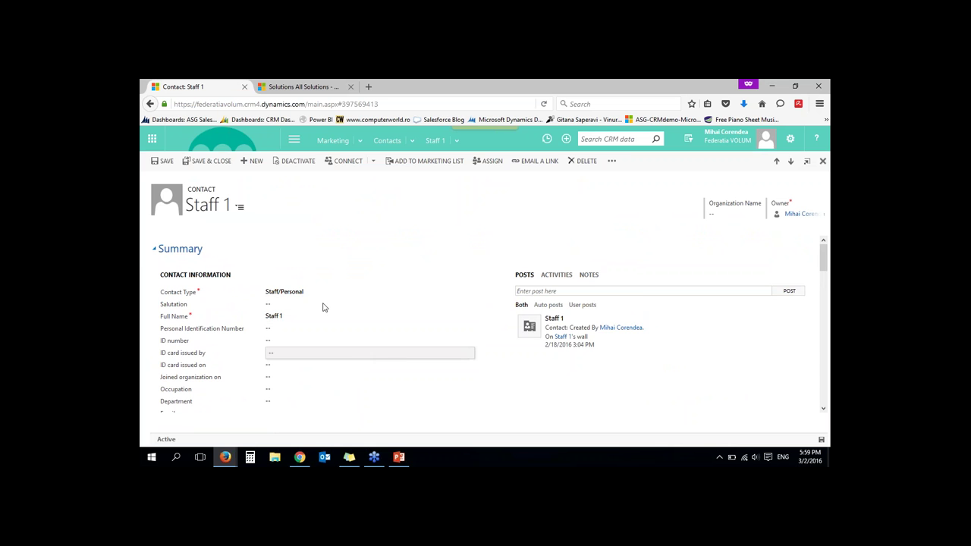
scroll(312, 273, "down", 1)
scroll(326, 275, "up", 1)
left_click(306, 267)
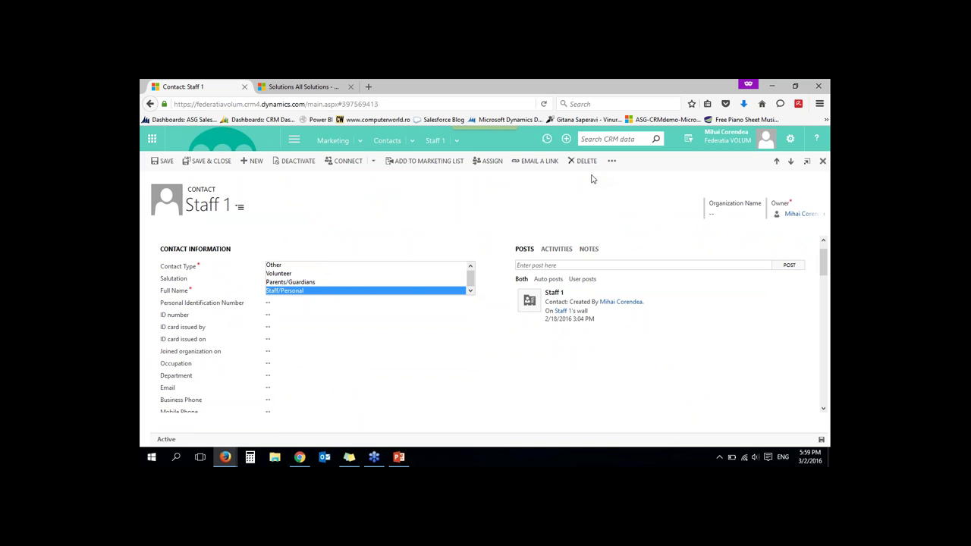
Open the contact form in the form editor and select the Contact Type field in its contact information section
left_click(612, 160)
left_click(612, 161)
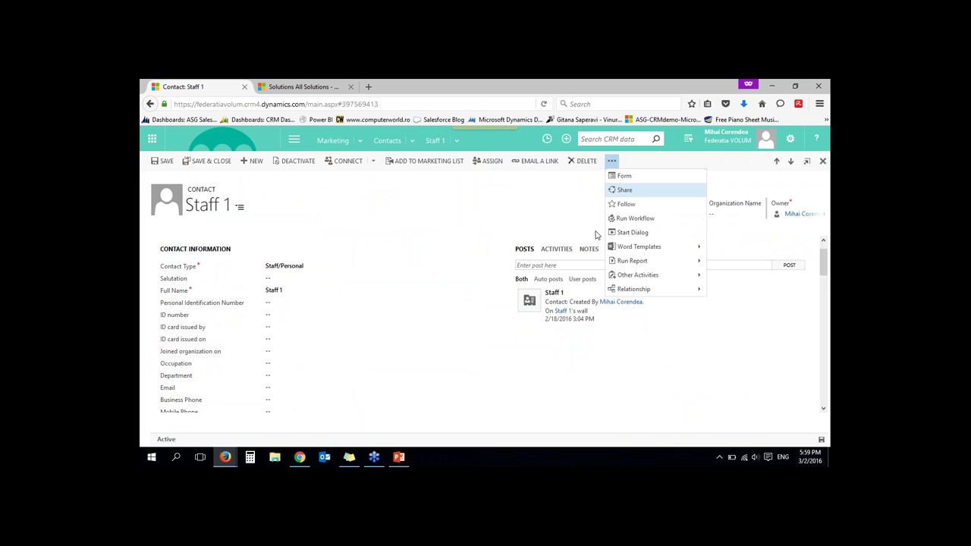
left_click(636, 218)
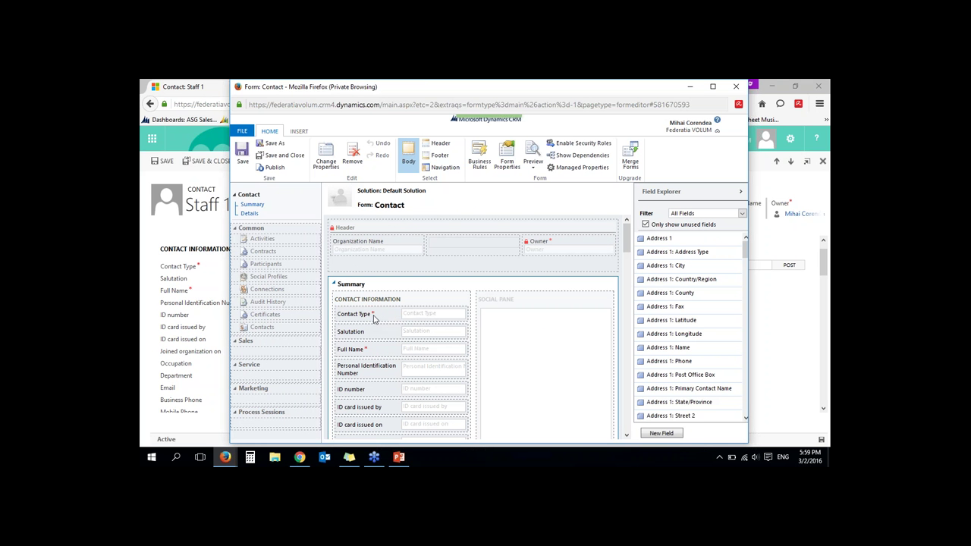
left_click(373, 319)
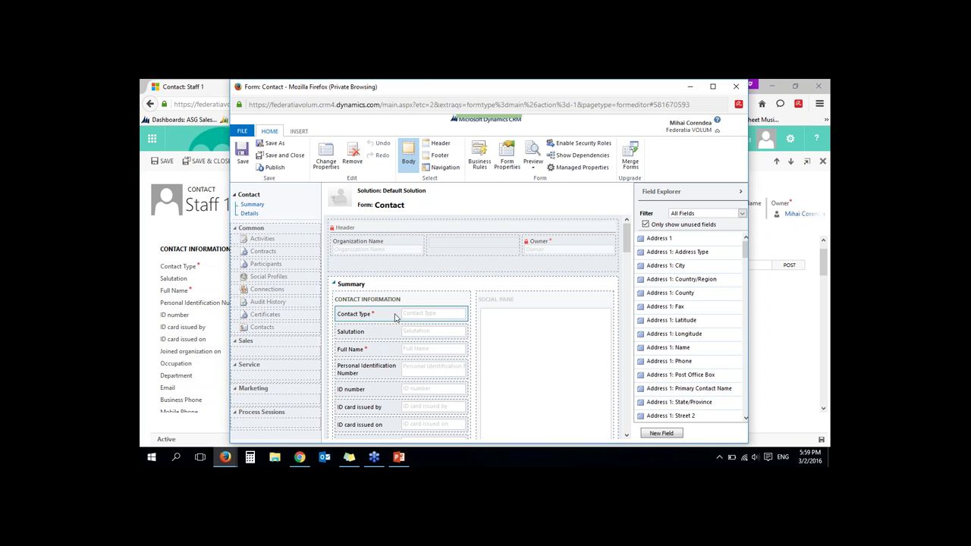
Open the definition of the form's Contact Type field for editing from its field property details
double_click(395, 317)
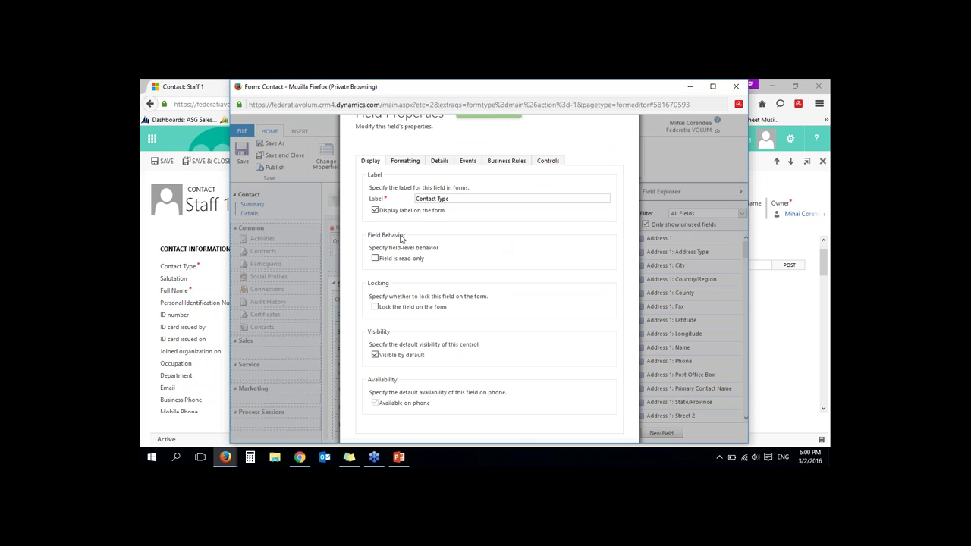
left_click(440, 162)
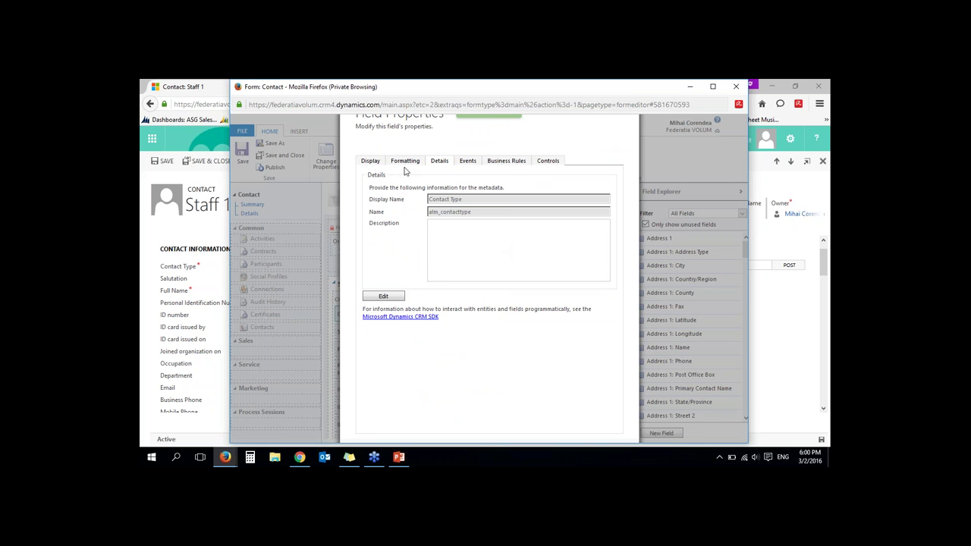
double_click(629, 91)
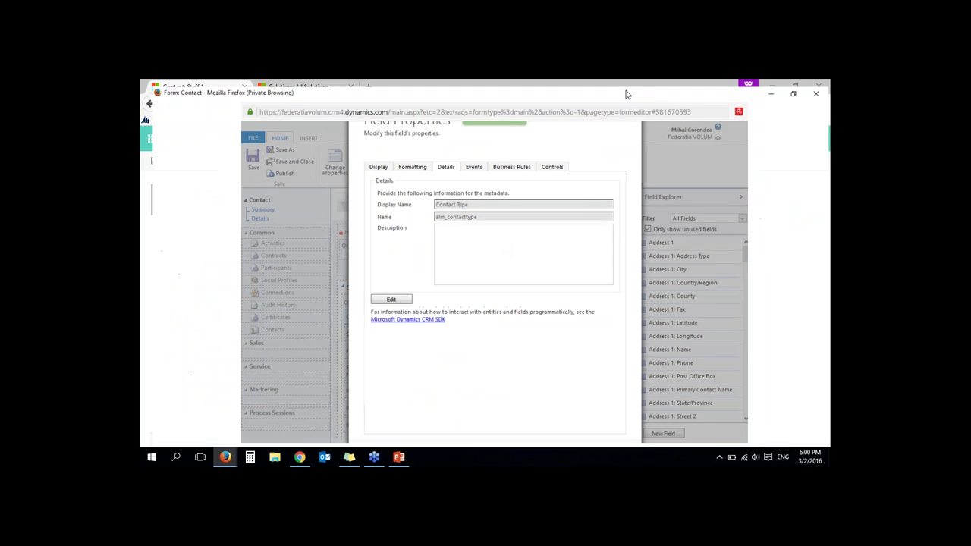
left_click(379, 296)
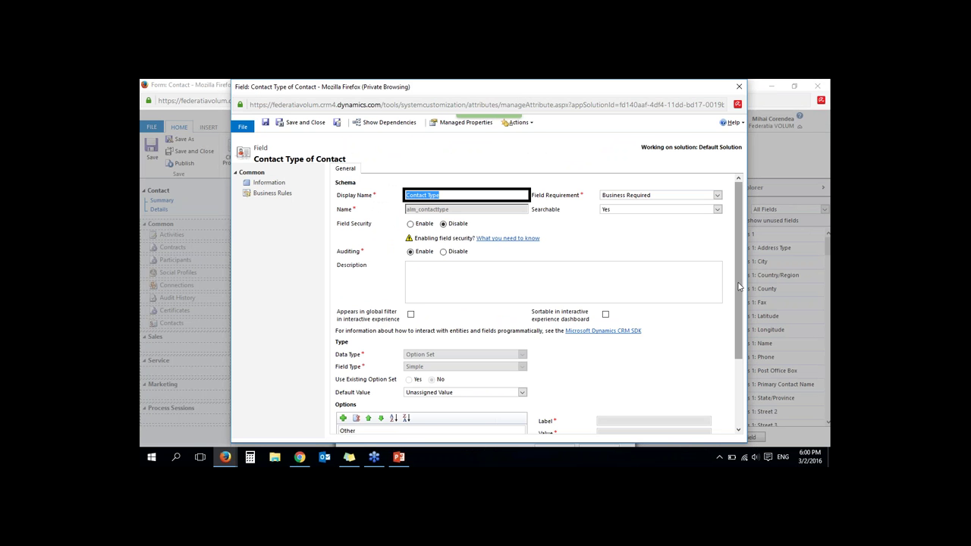
Add an option labelled Beneficiary to the Contact Type option set
scroll(472, 328, "down", 3)
left_click(343, 329)
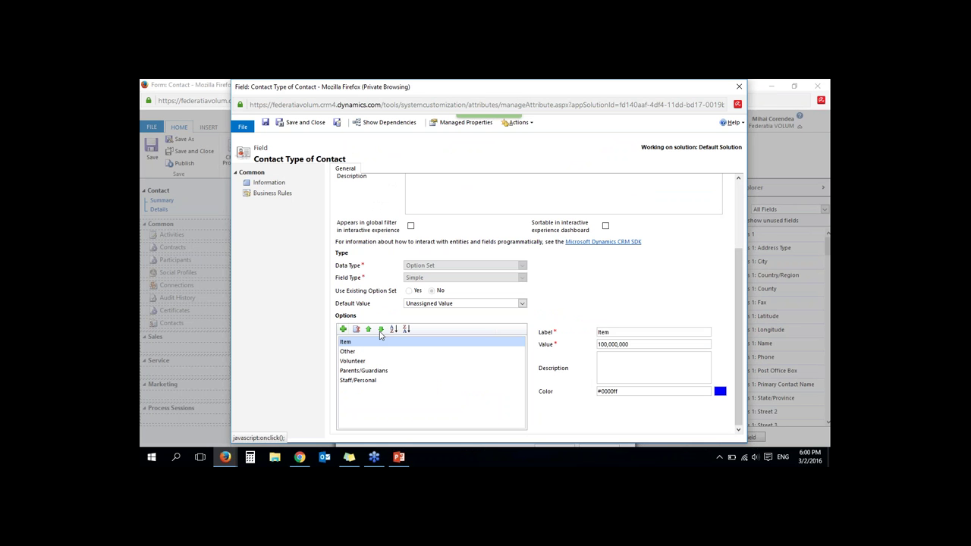
left_click(621, 332)
type("B")
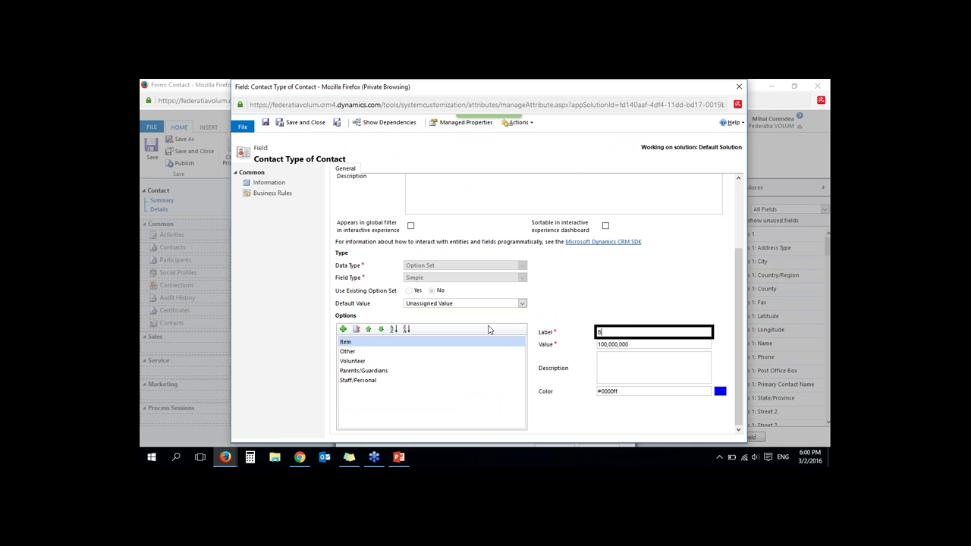
type("eneficiary")
left_click(552, 407)
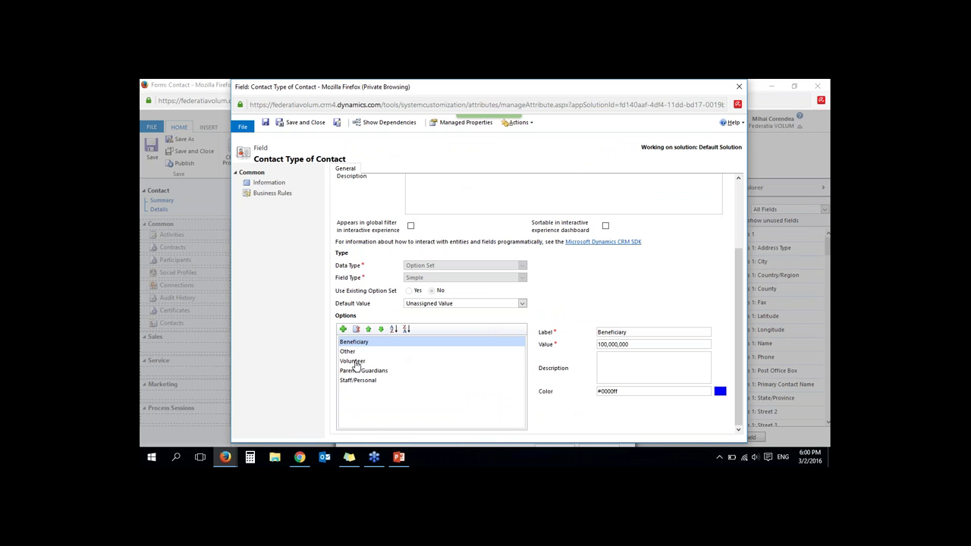
Reorder the Contact Type options so that Beneficiary comes first and Volunteer second
left_click(354, 362)
left_click(369, 330)
left_click(369, 329)
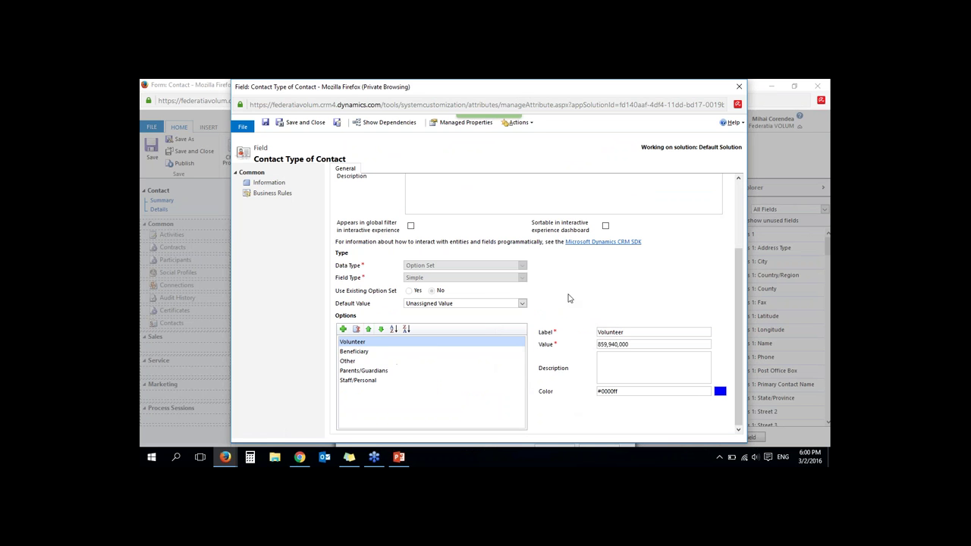
left_click(386, 351)
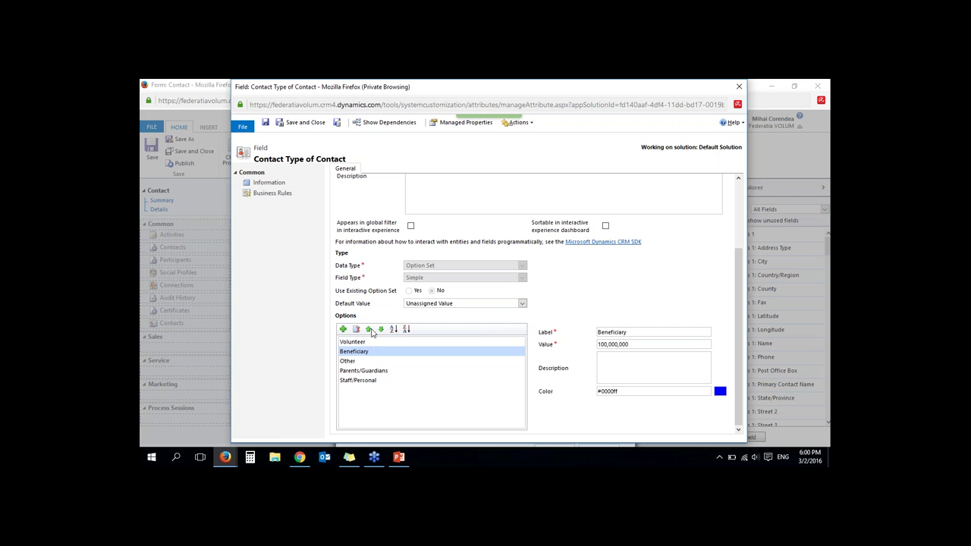
left_click(369, 330)
Save the Contact Type field's changes and publish the contact form customizations, closing the form editor
left_click(265, 122)
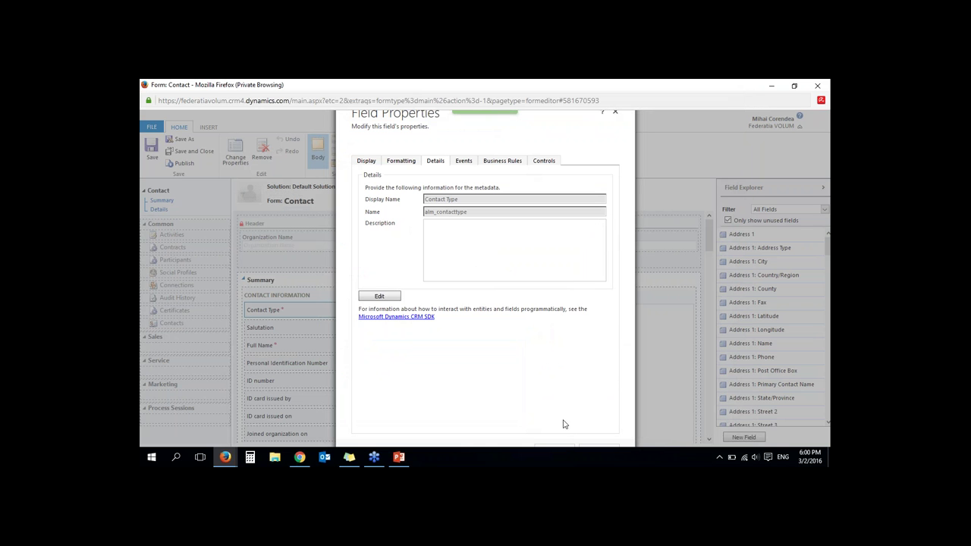
left_click(558, 450)
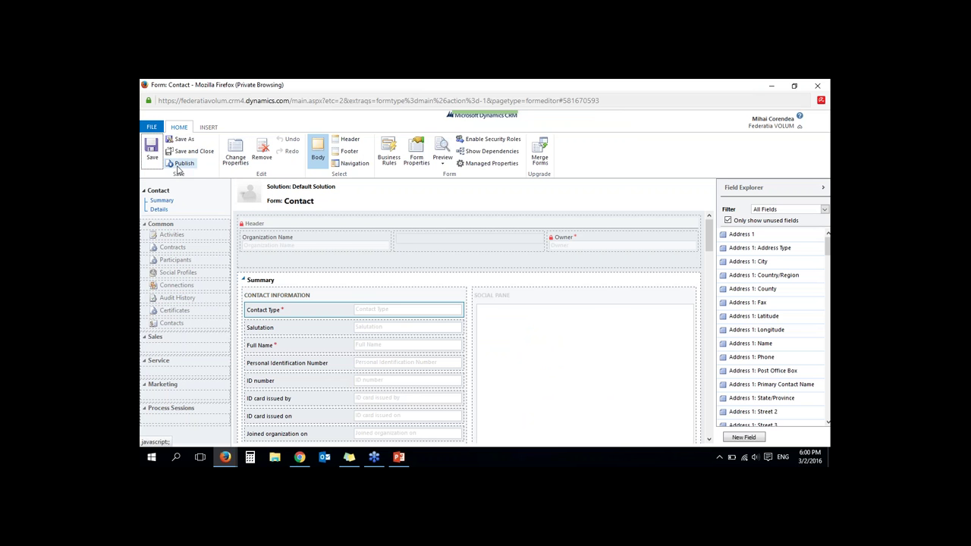
left_click(178, 171)
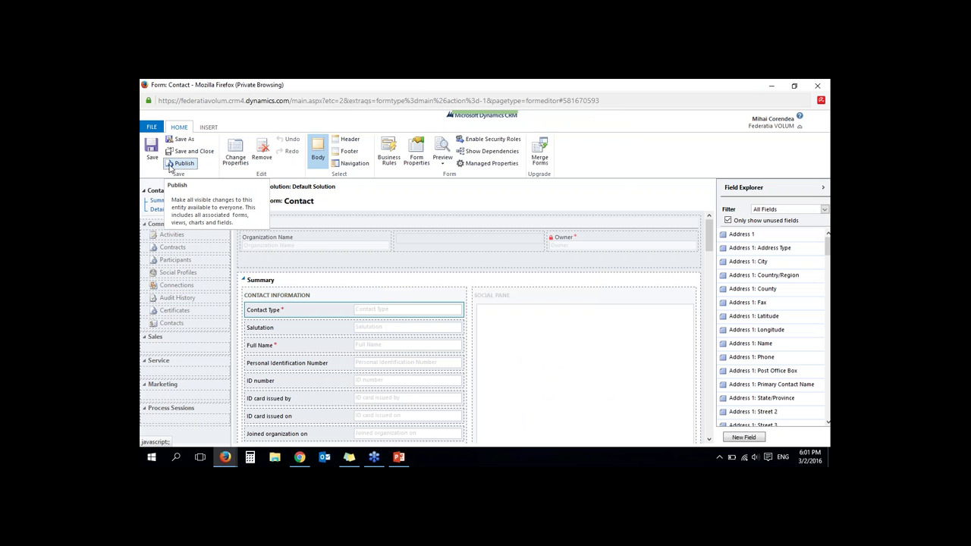
double_click(409, 86)
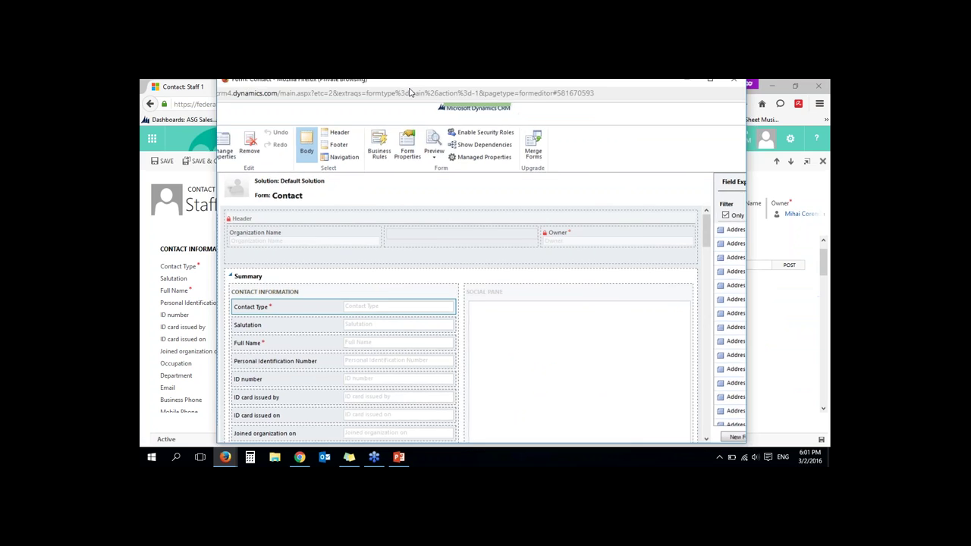
left_click(738, 86)
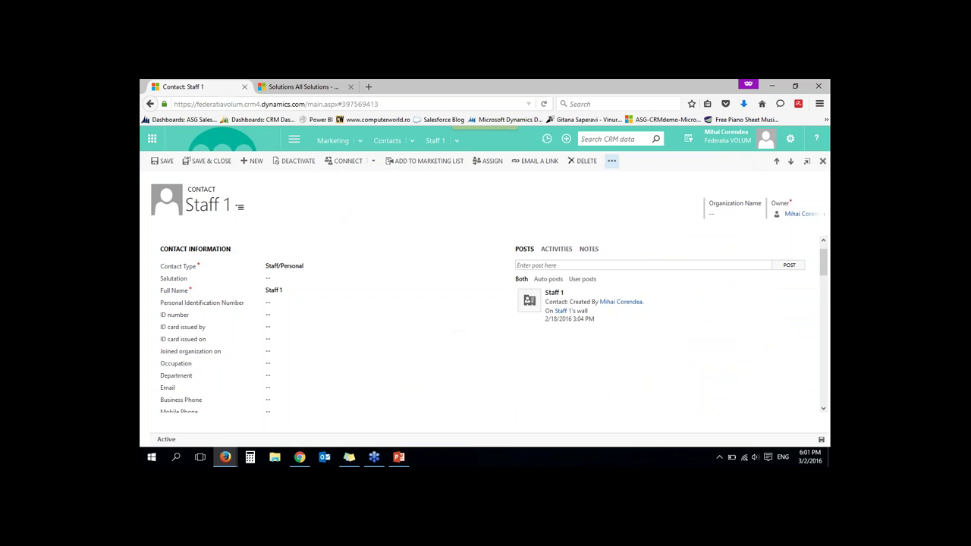
Reload the Staff 1 contact and set its contact type to Beneficiary
left_click(544, 105)
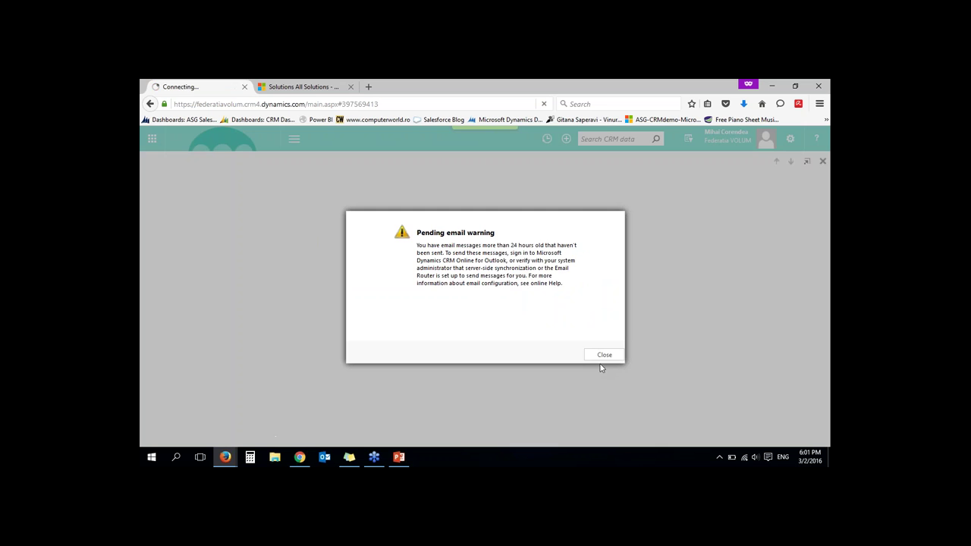
left_click(604, 355)
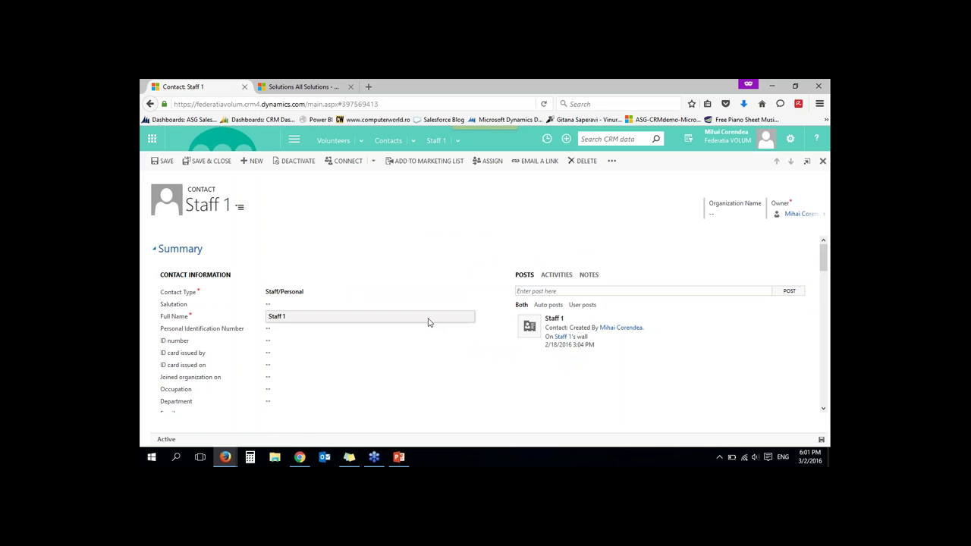
left_click(309, 294)
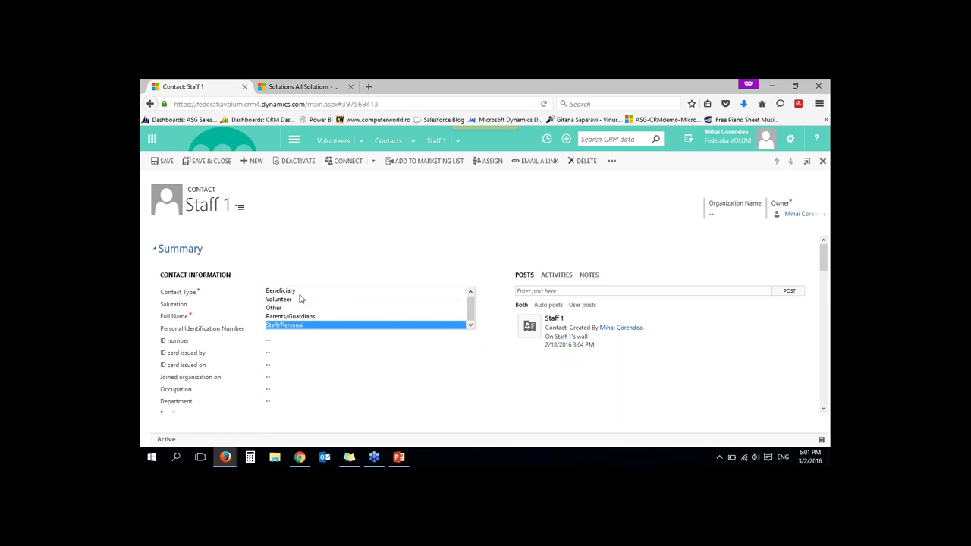
left_click(300, 295)
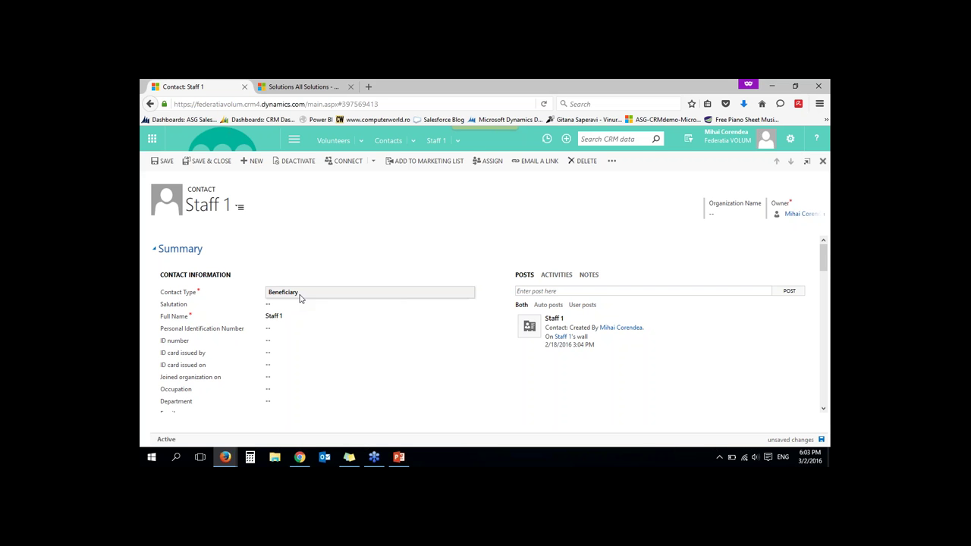
Switch to the PowerPoint presentation on CRM for NGOs and go to its title slide
left_click(399, 457)
scroll(185, 193, "up", 1)
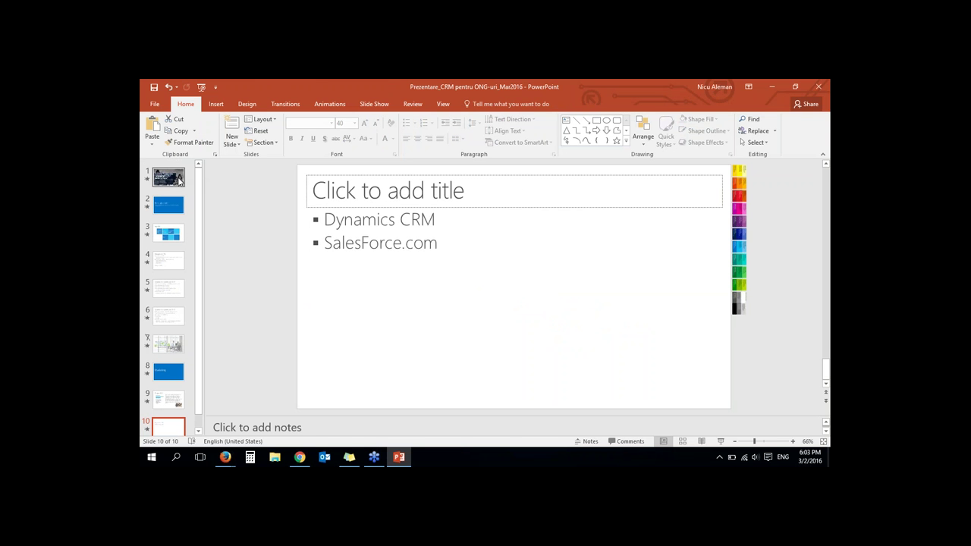
left_click(179, 179)
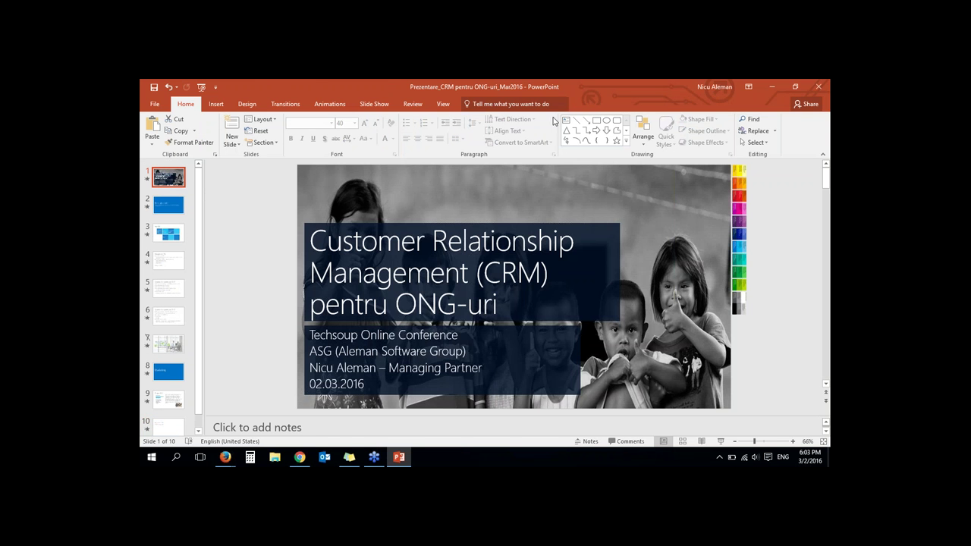